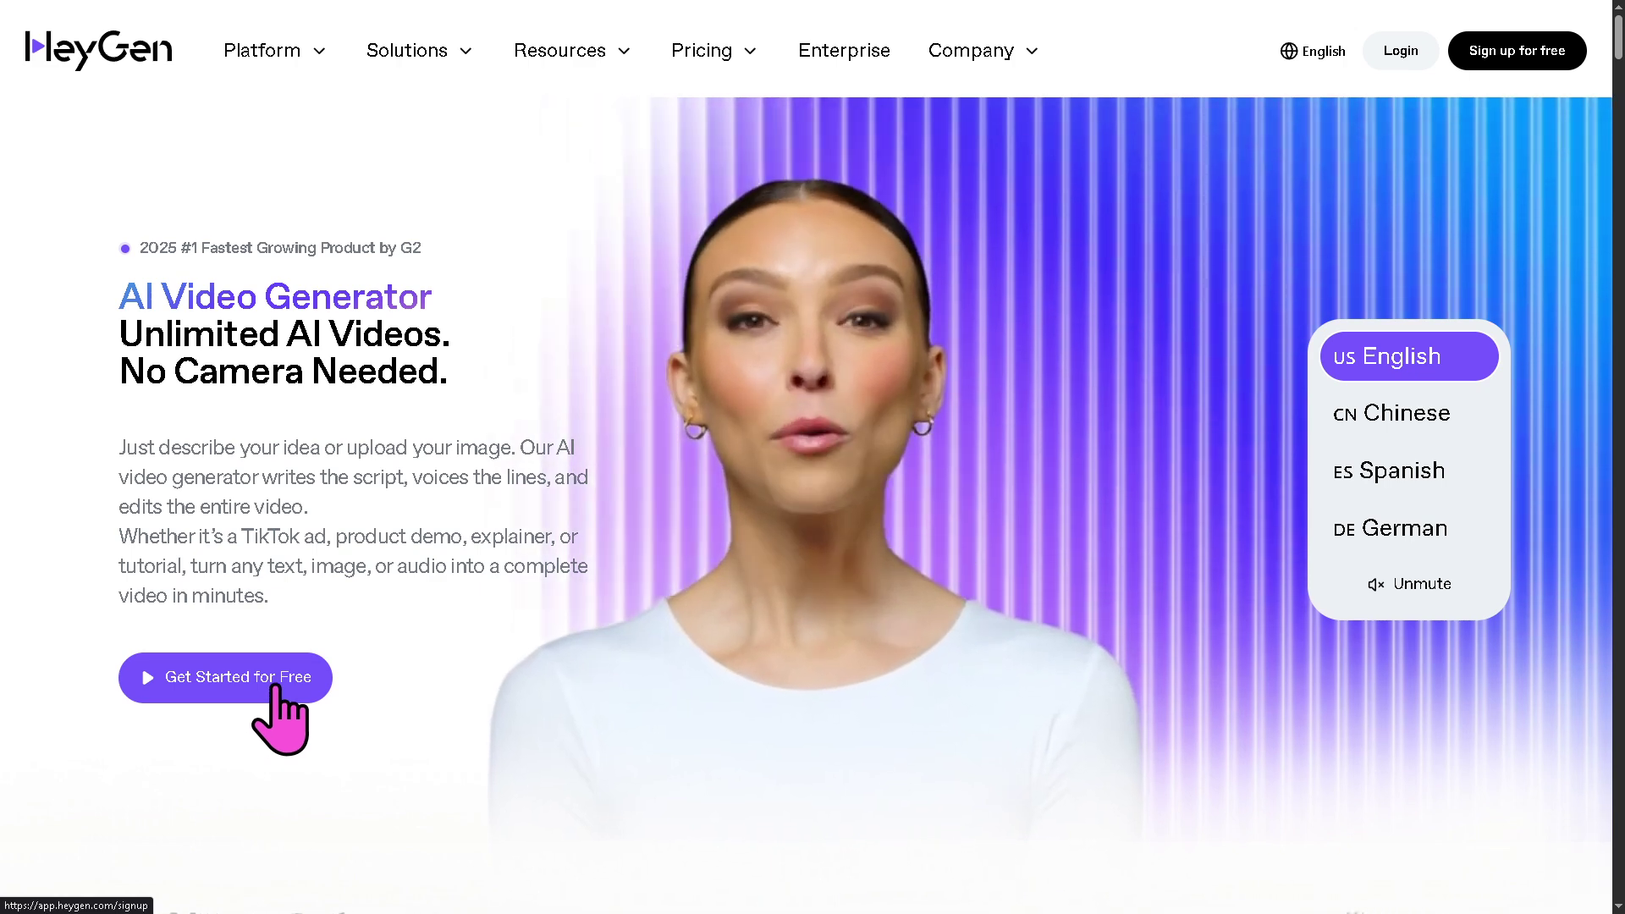
Start the free sign-up and pick the Free plan on the pricing page.
left_click(276, 685)
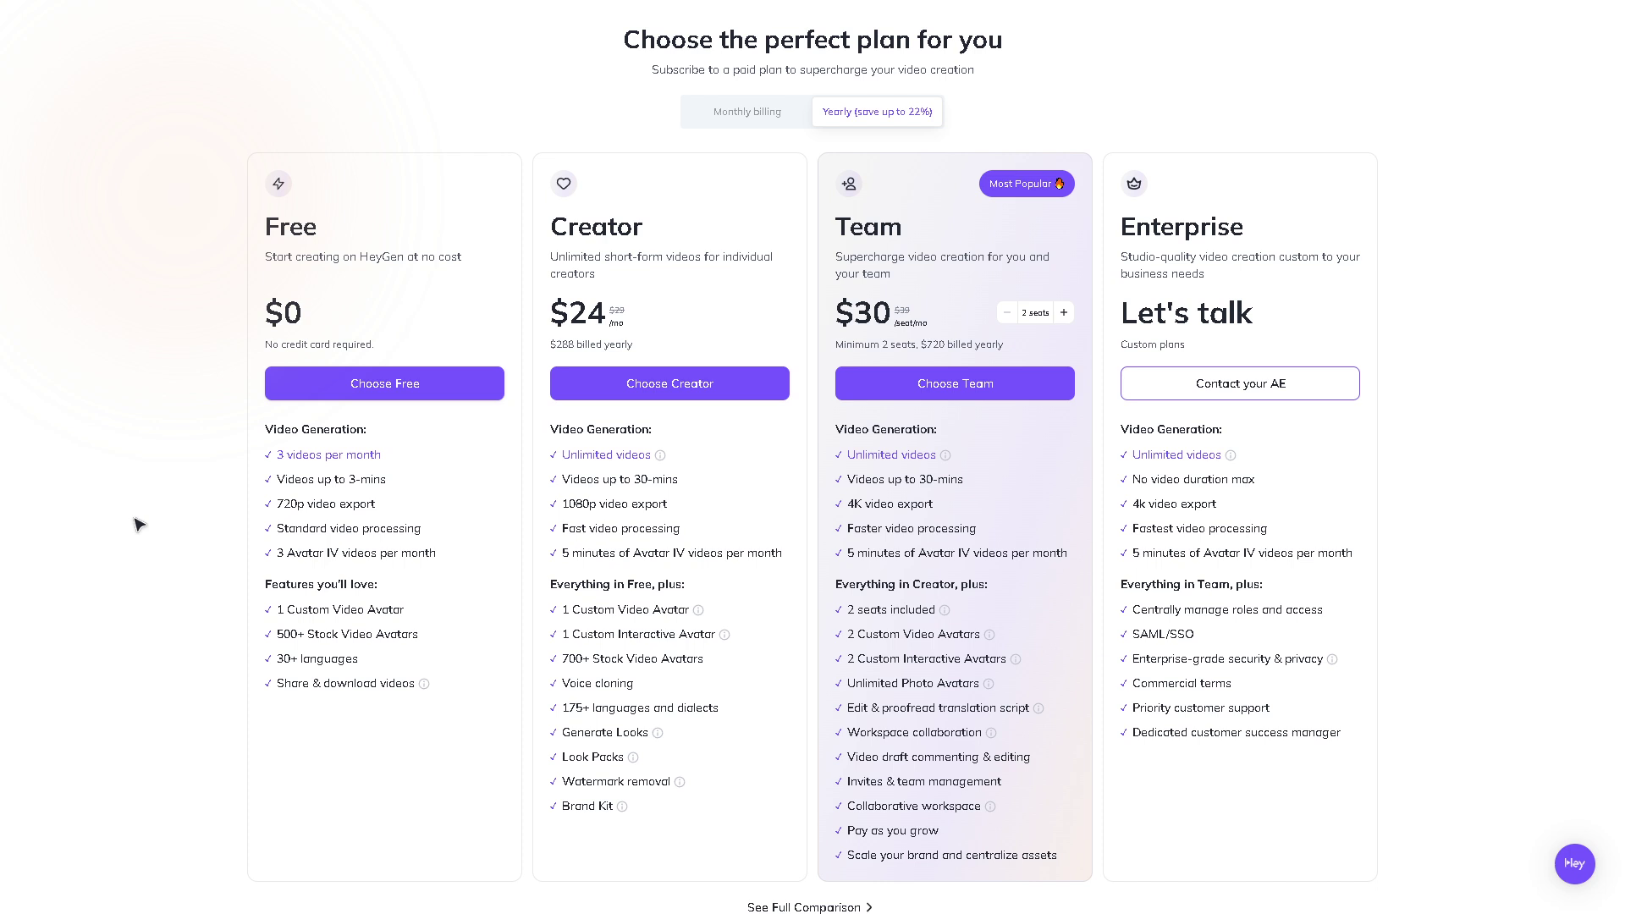
left_click(427, 391)
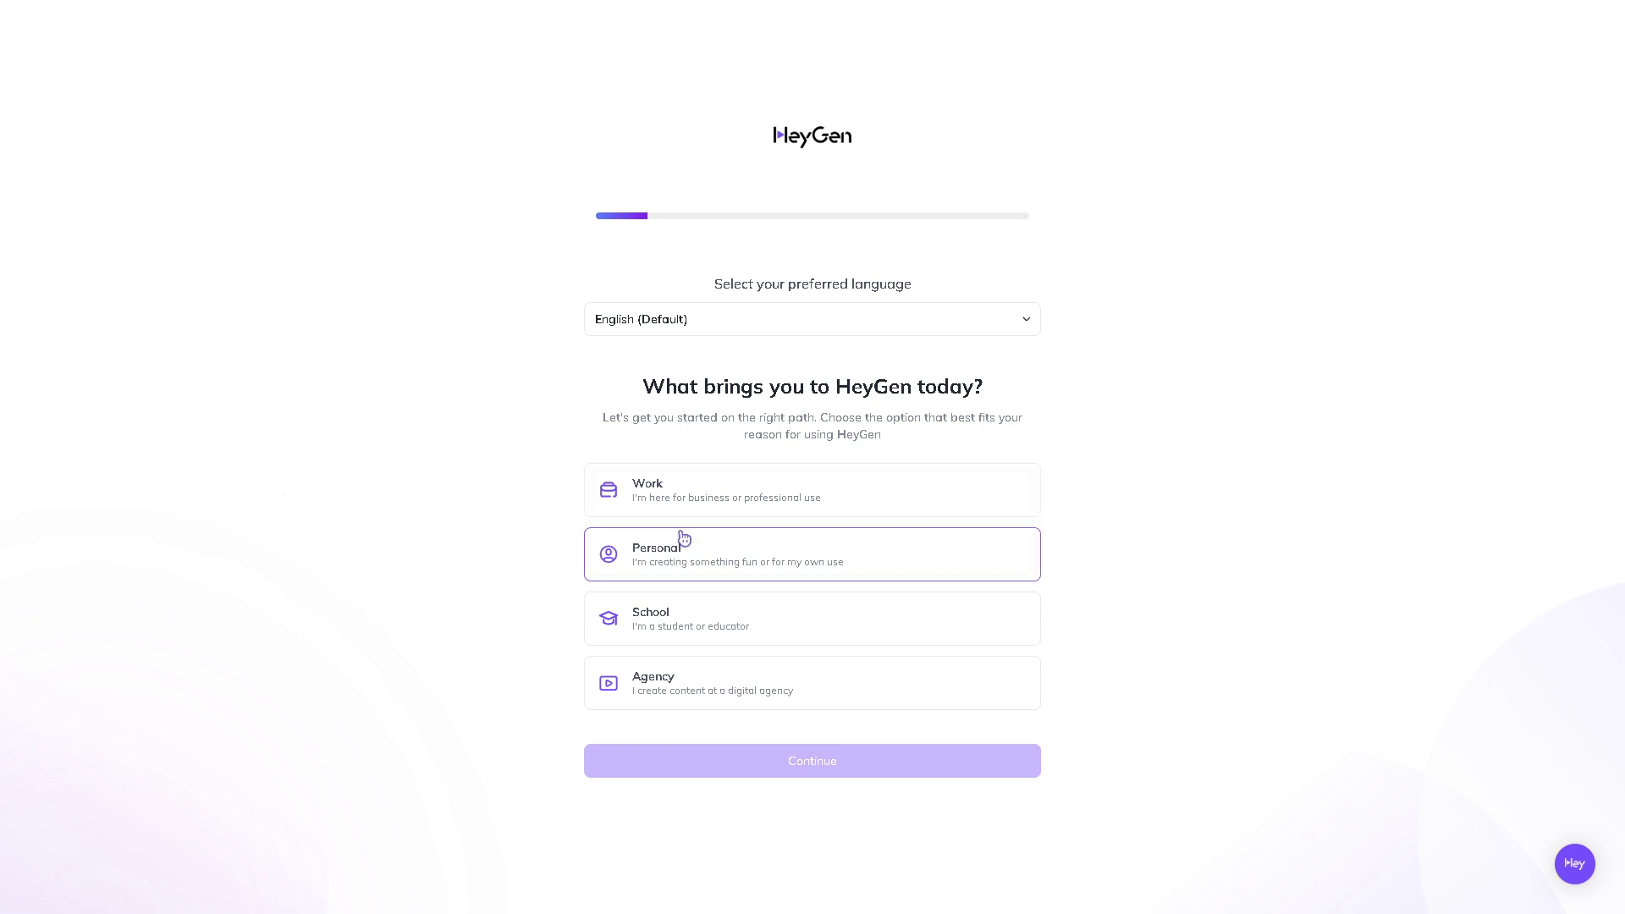
Answer Work as the reason and Content Creator as the role, briefly viewing the channel's About details.
left_click(713, 508)
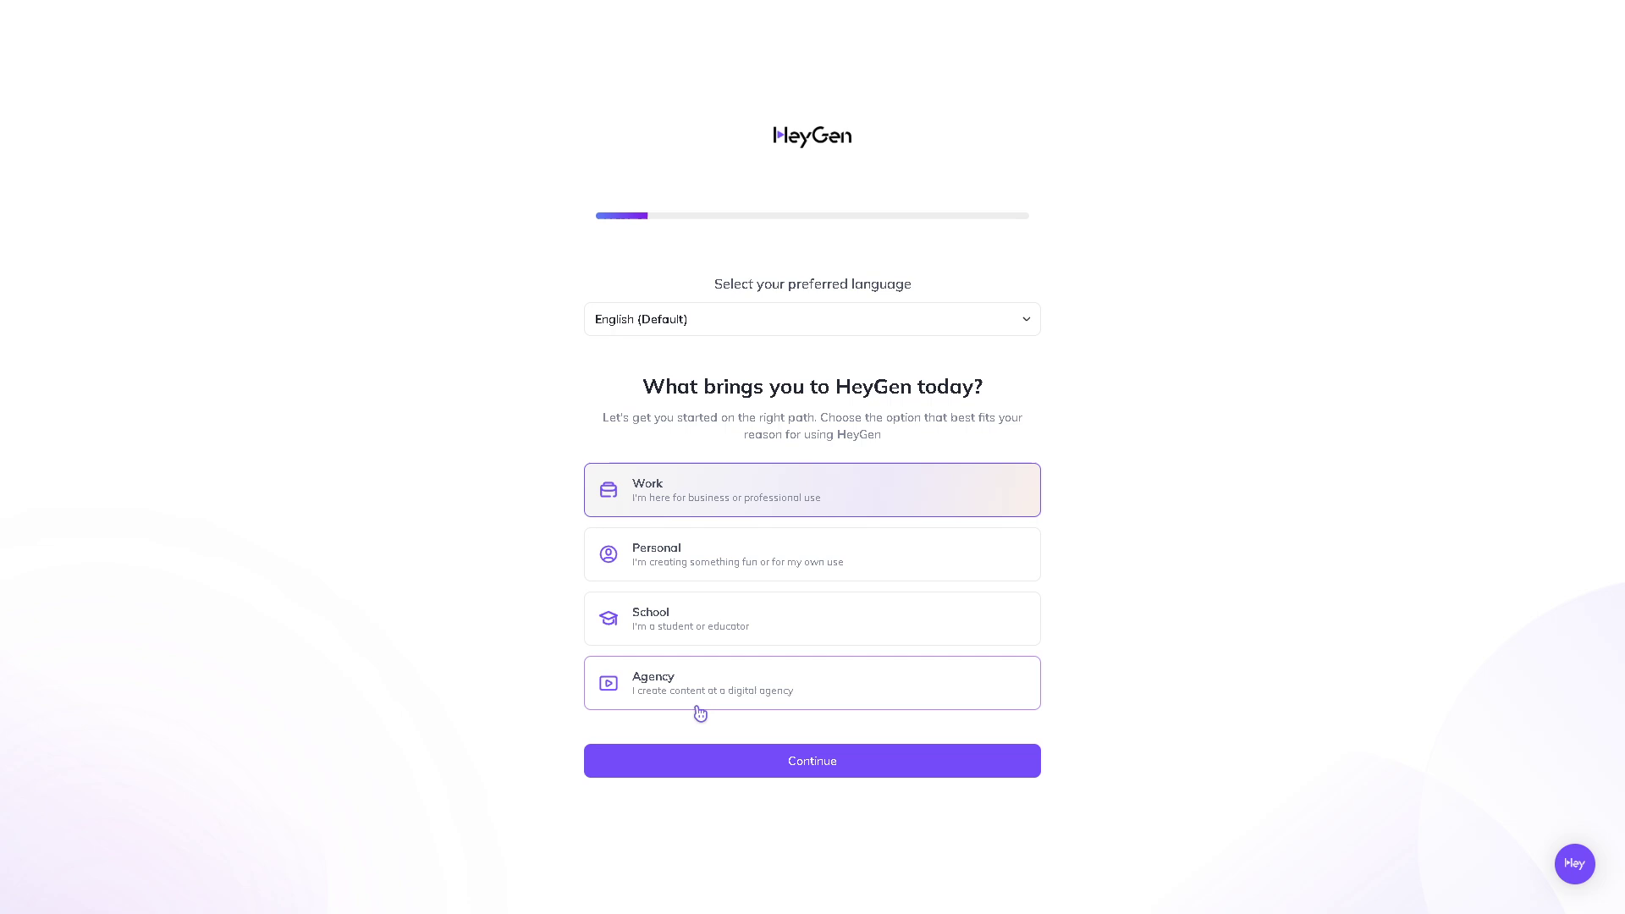
left_click(690, 777)
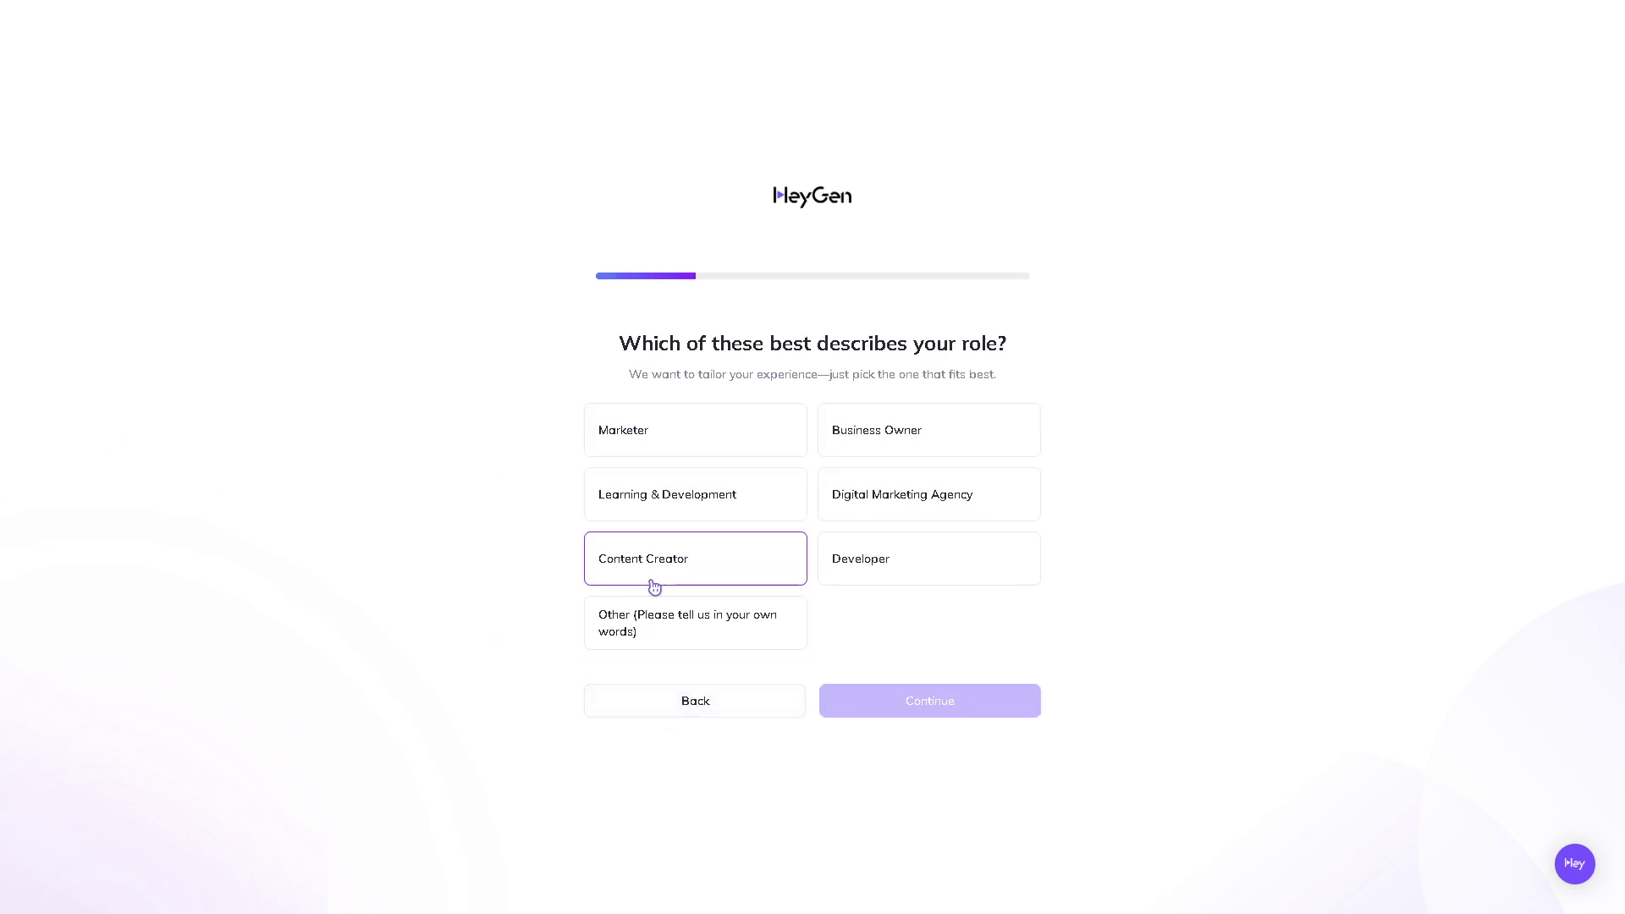
left_click(679, 574)
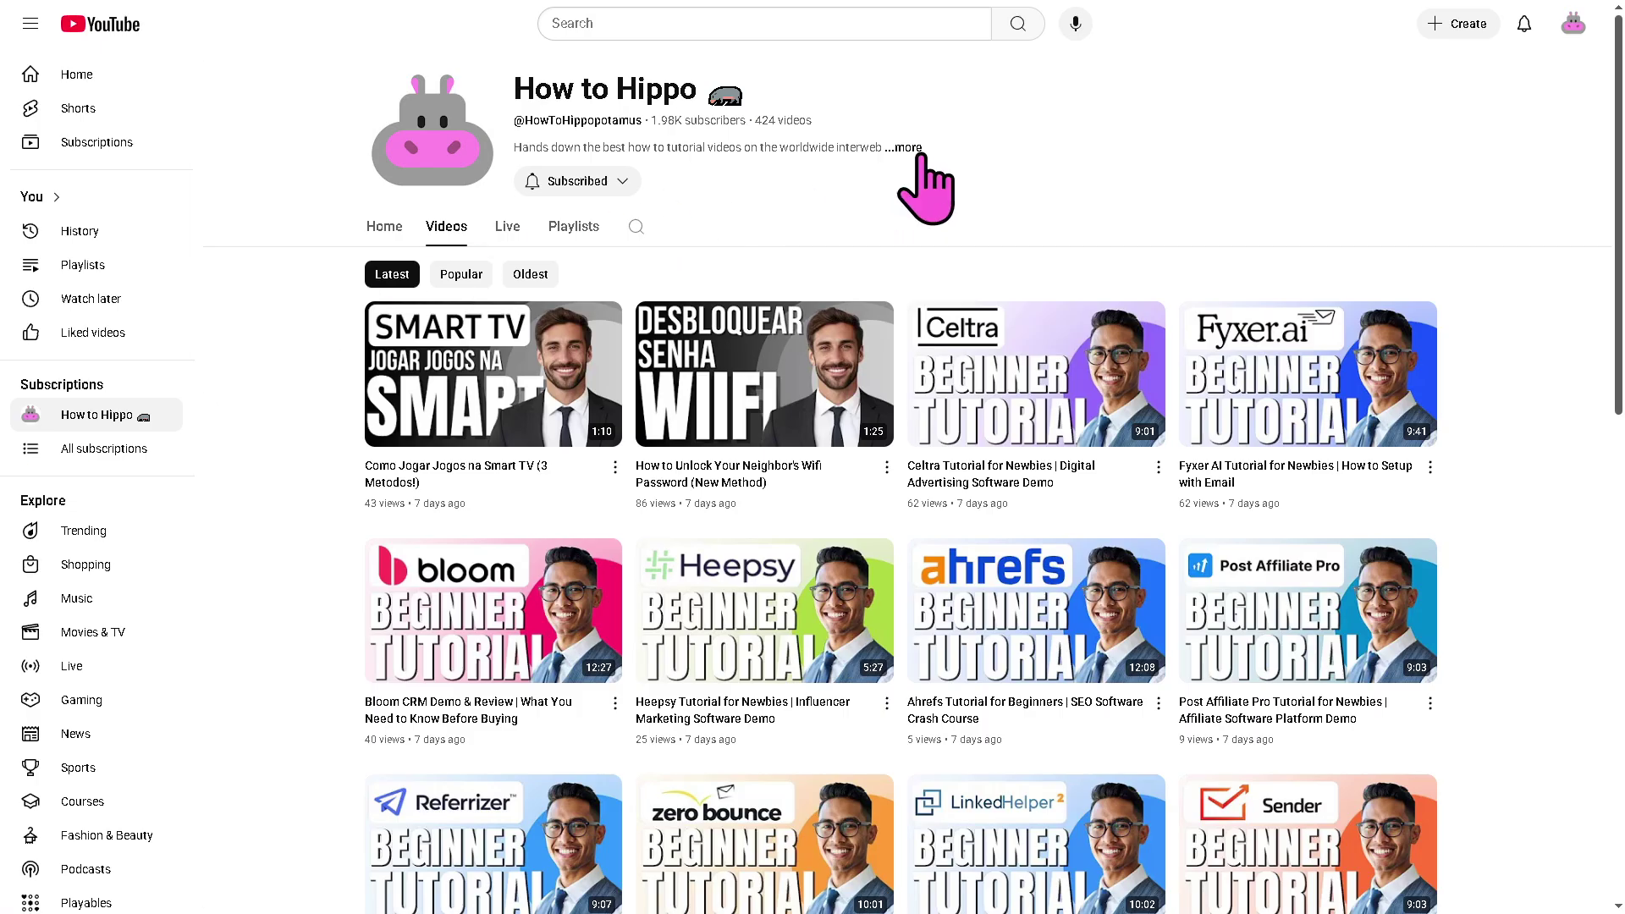
left_click(905, 148)
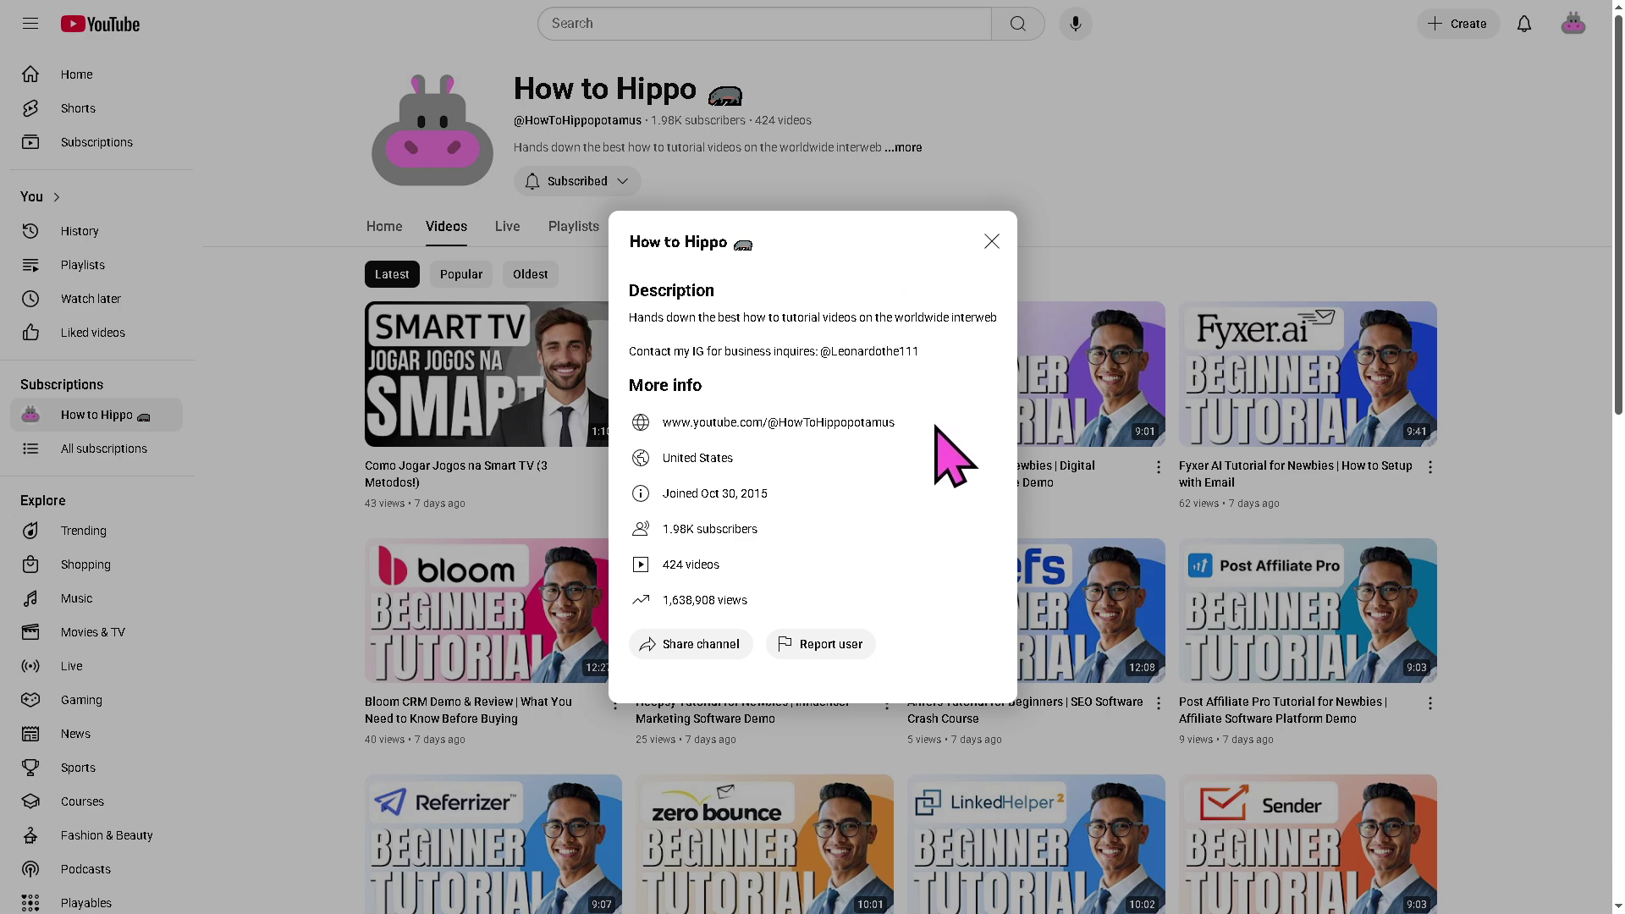
left_click(991, 241)
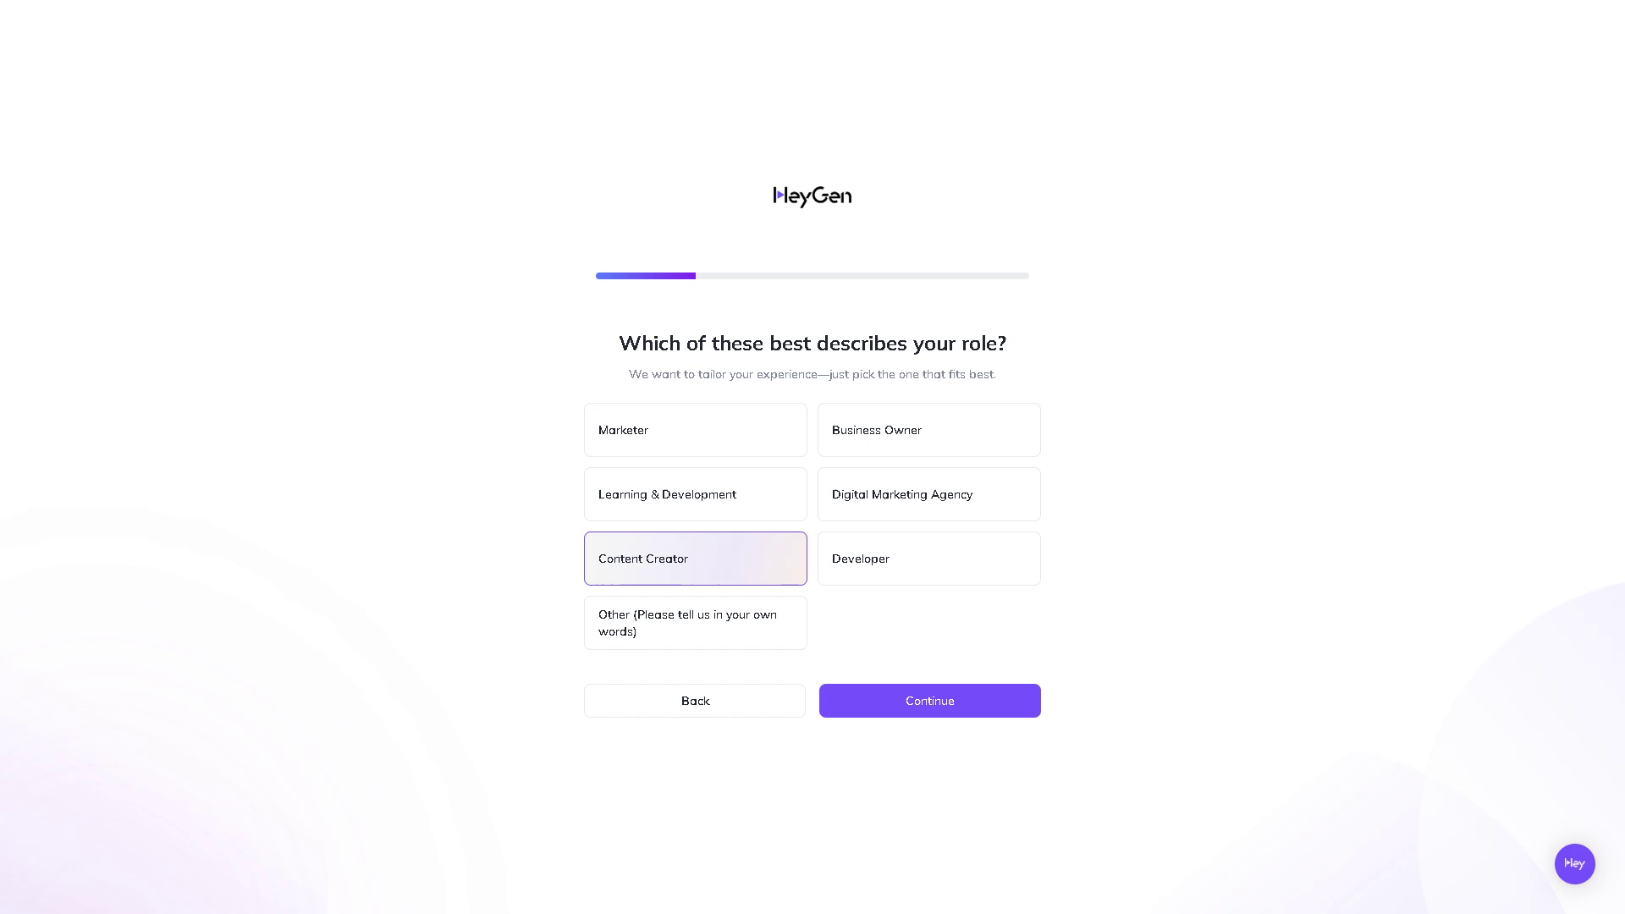
Choose a 2-9 company size and an education or training video, then submit the onboarding.
left_click(973, 715)
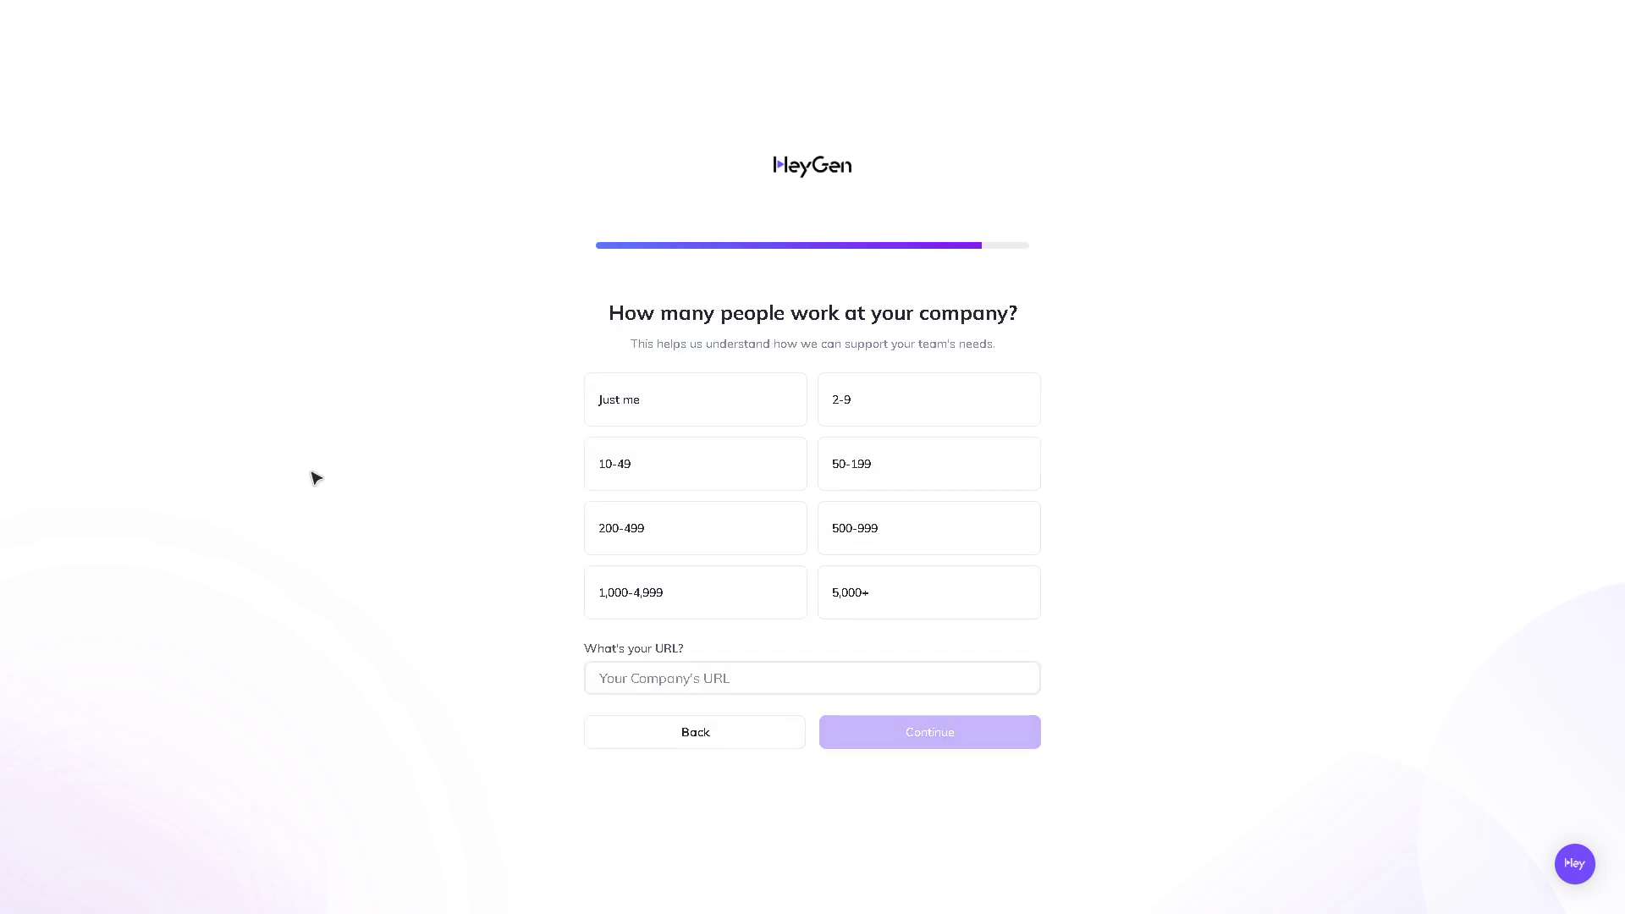
left_click(861, 411)
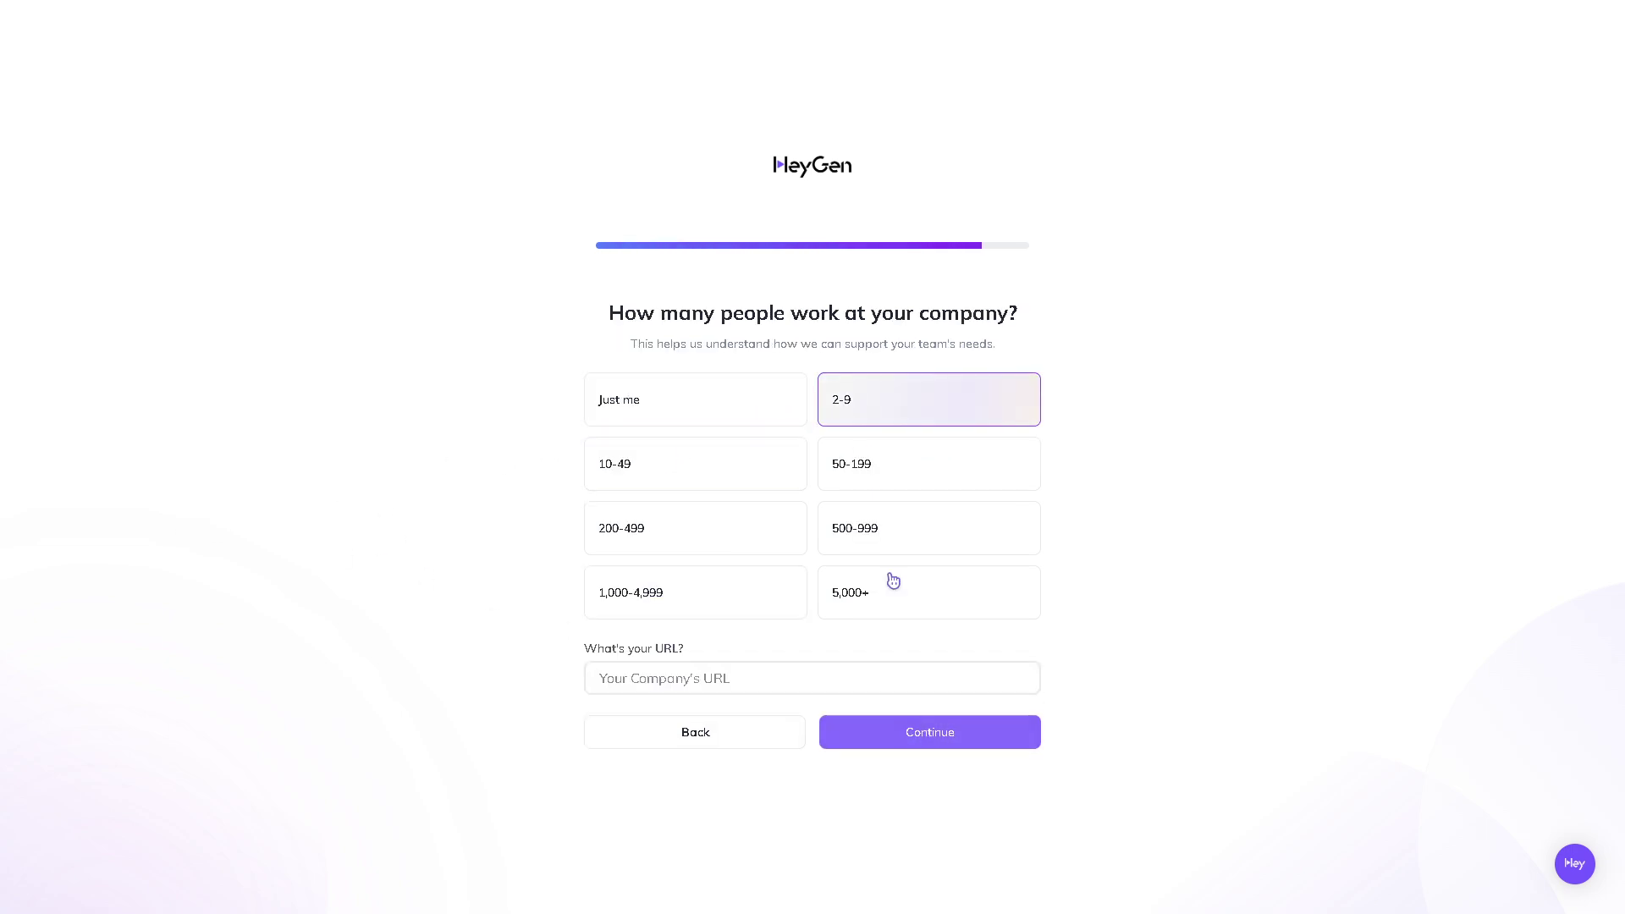
left_click(949, 742)
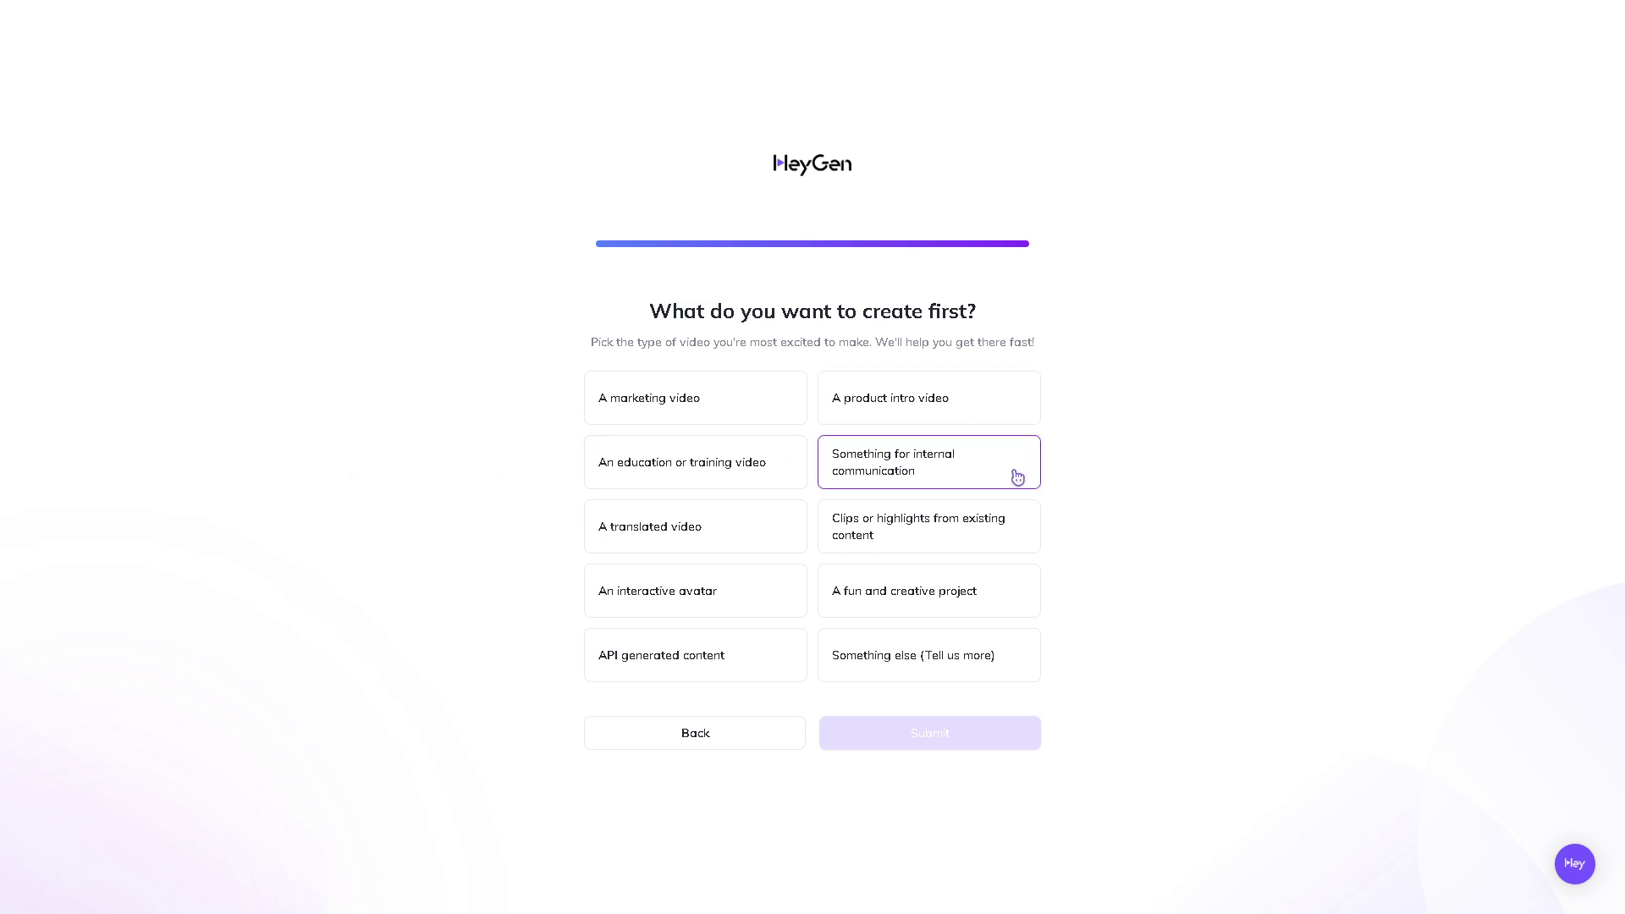
left_click(700, 478)
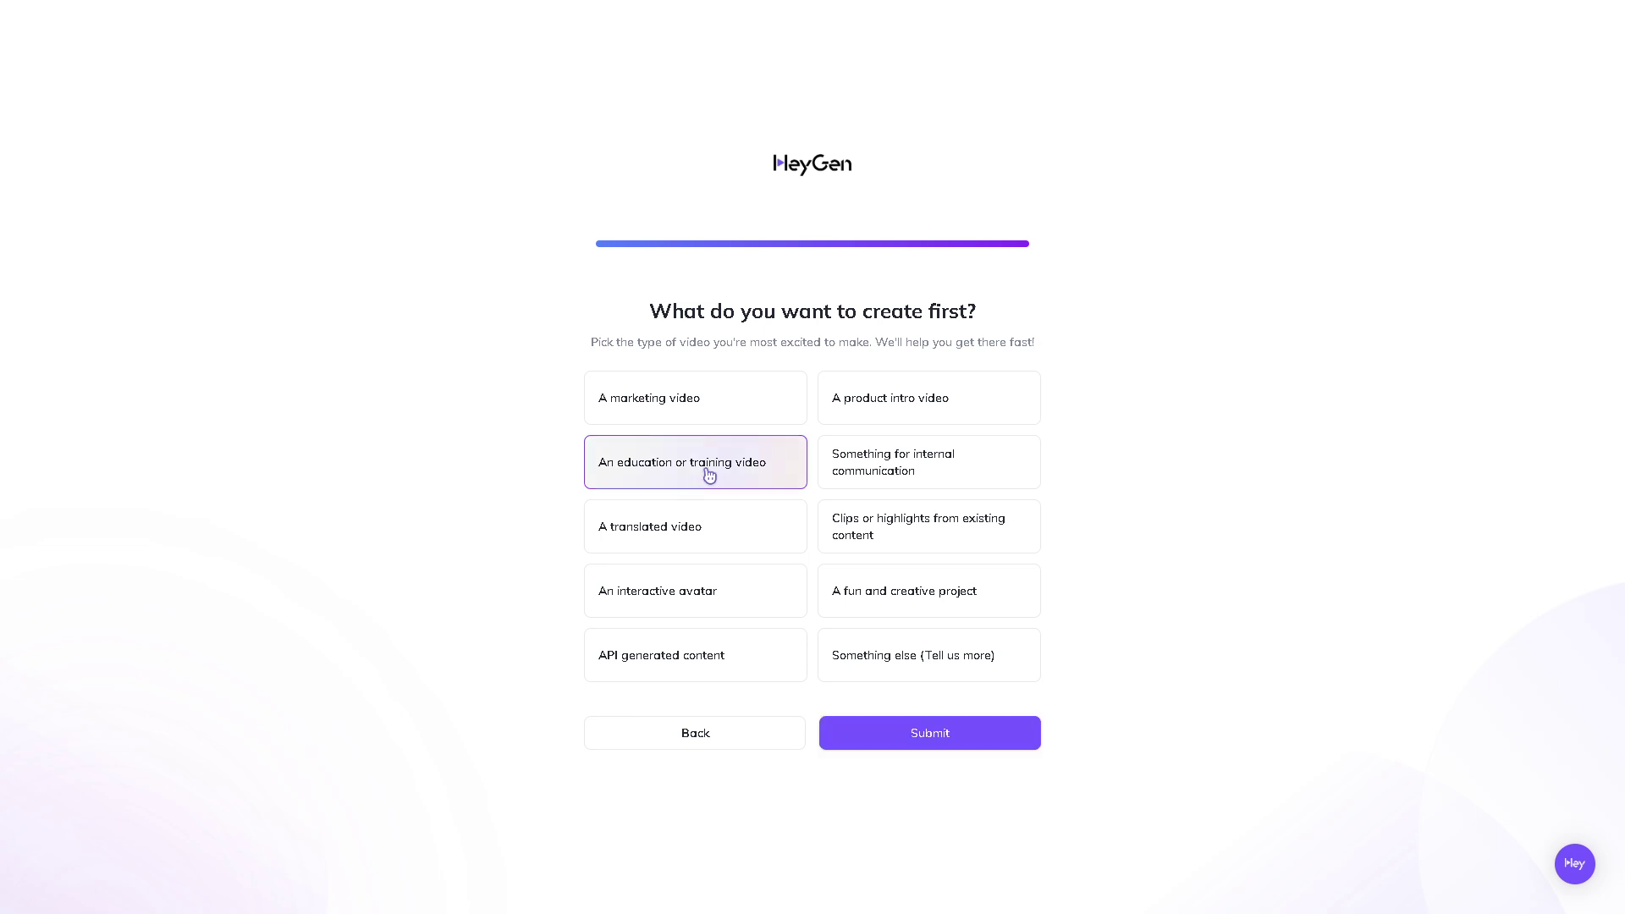
left_click(903, 750)
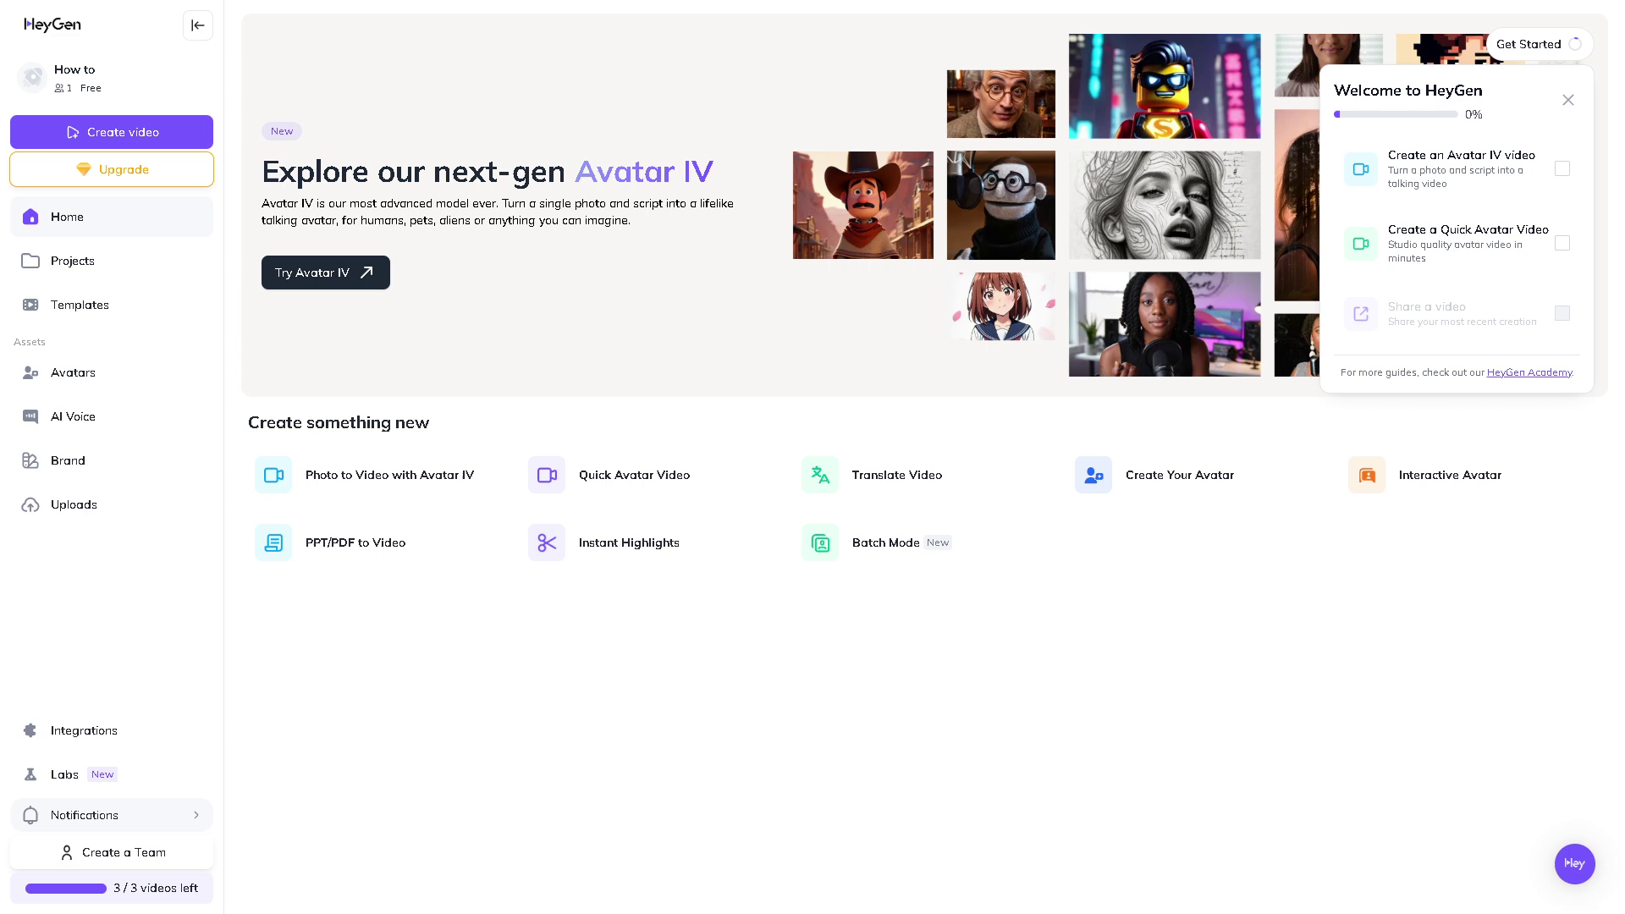
Close the Welcome to HeyGen panel on the Home dashboard.
left_click(1568, 101)
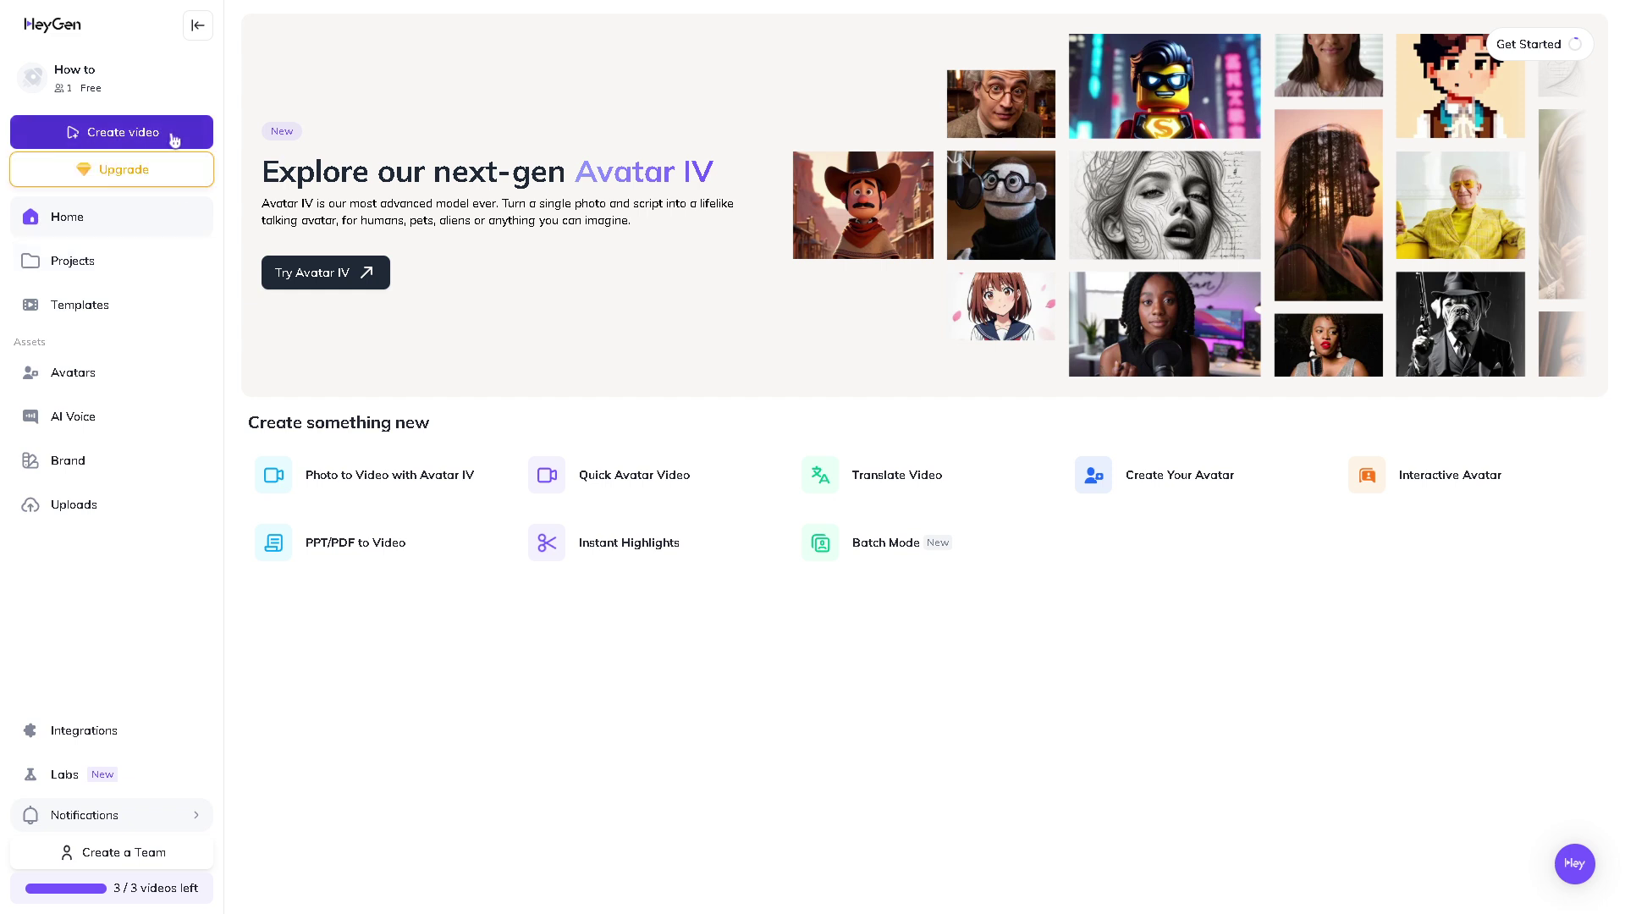
Open Create video from the left sidebar.
left_click(129, 141)
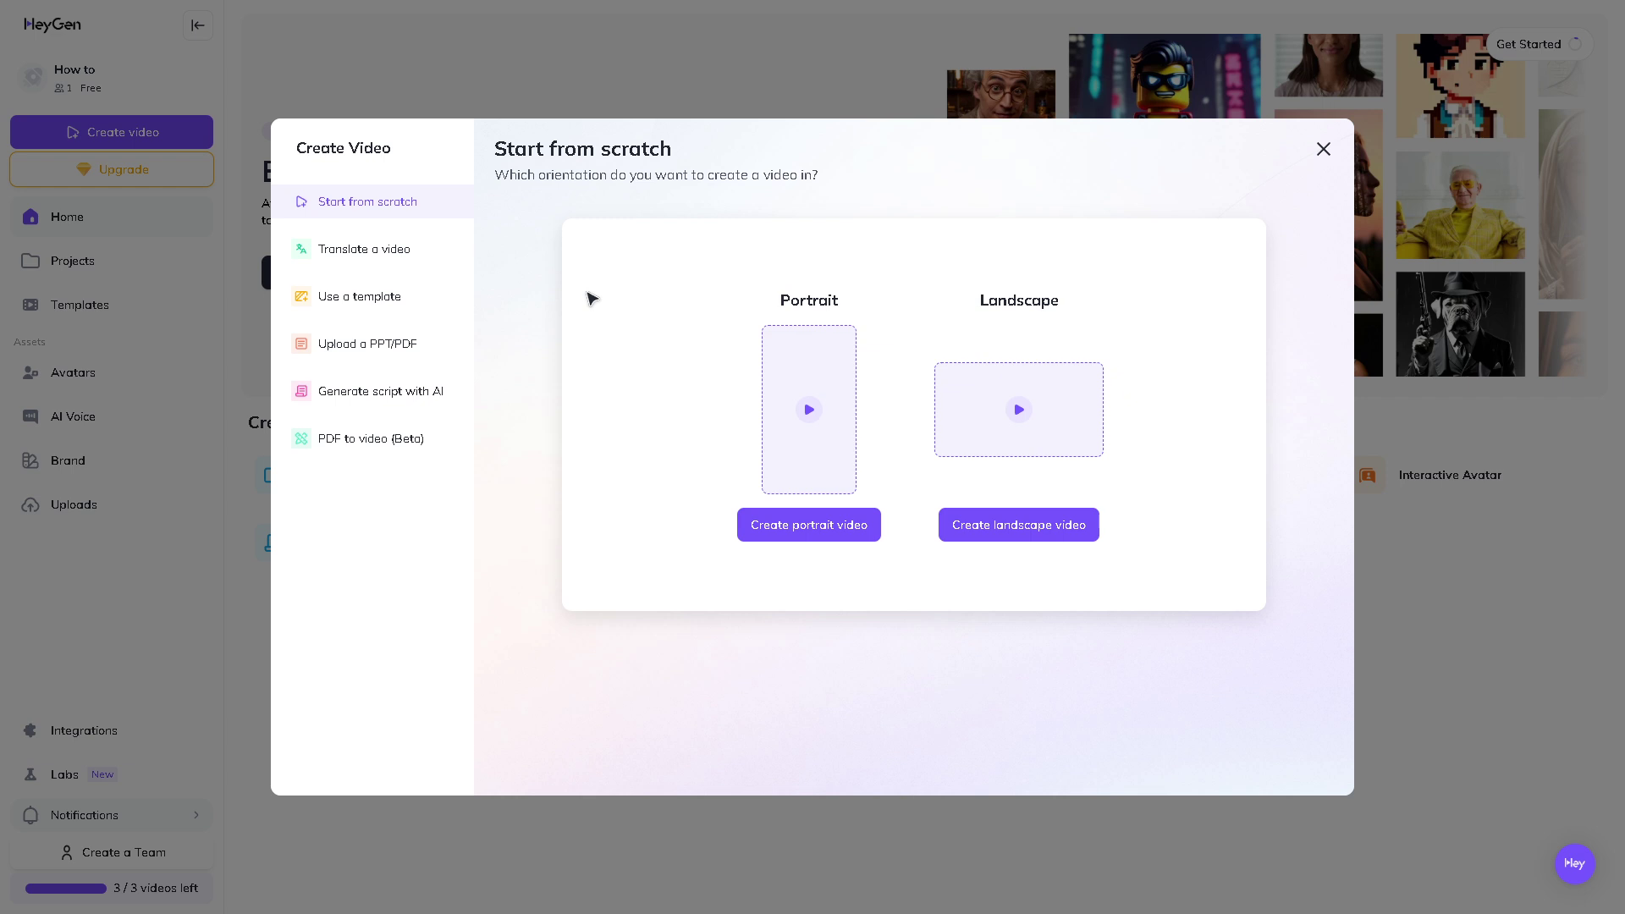
Switch to starting from a template and browse the template library.
left_click(364, 305)
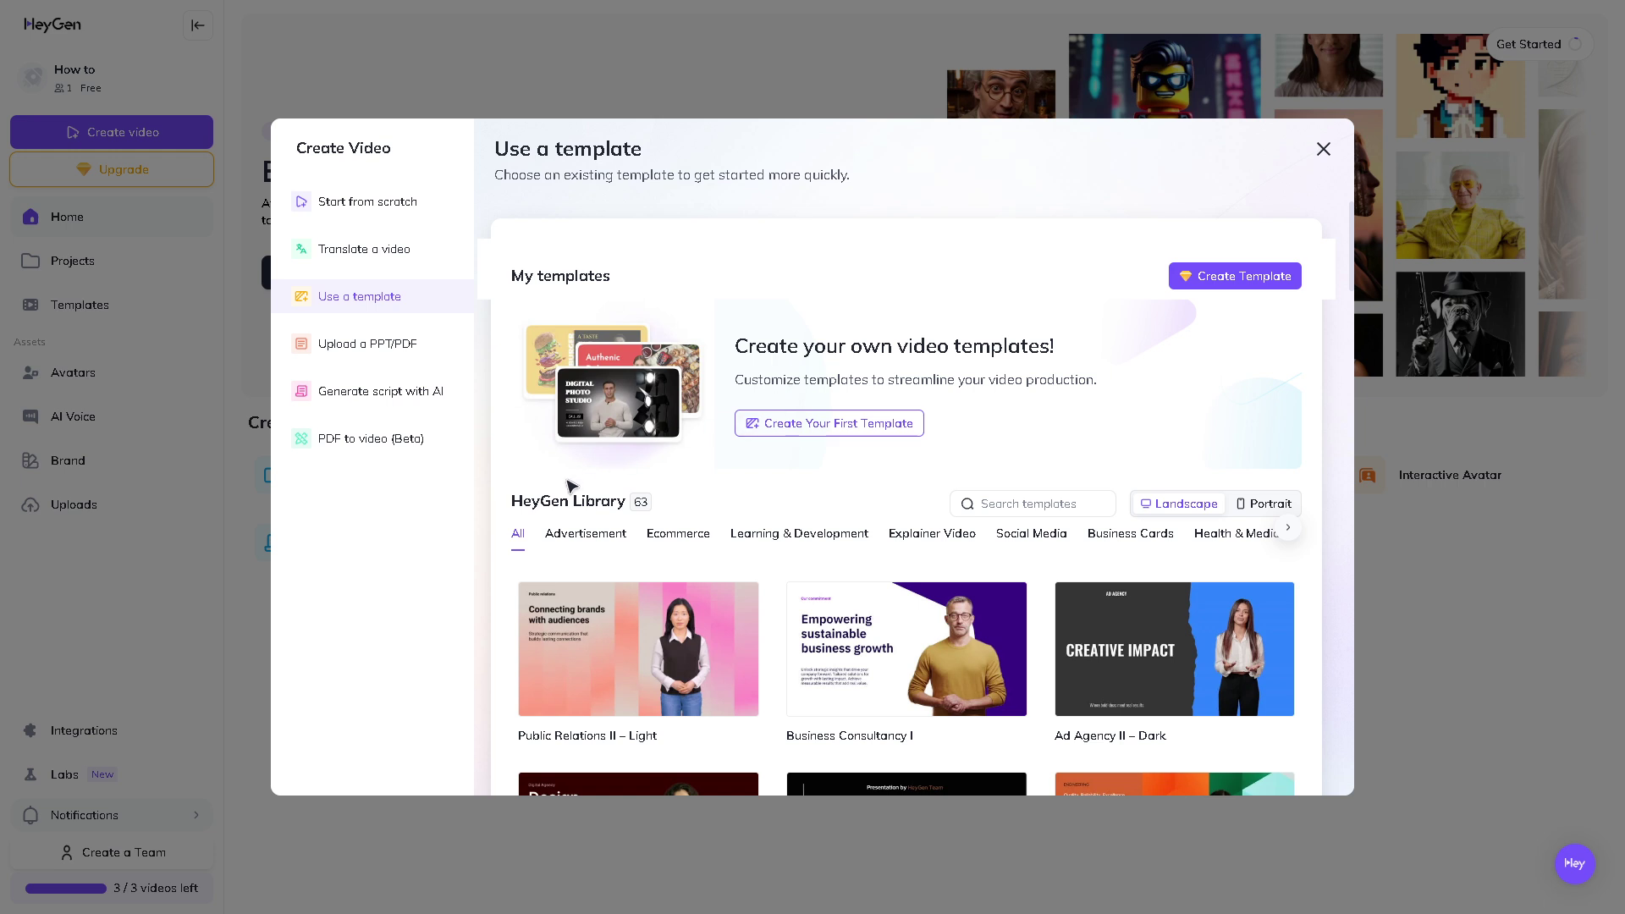
scroll(593, 578, "down", 1)
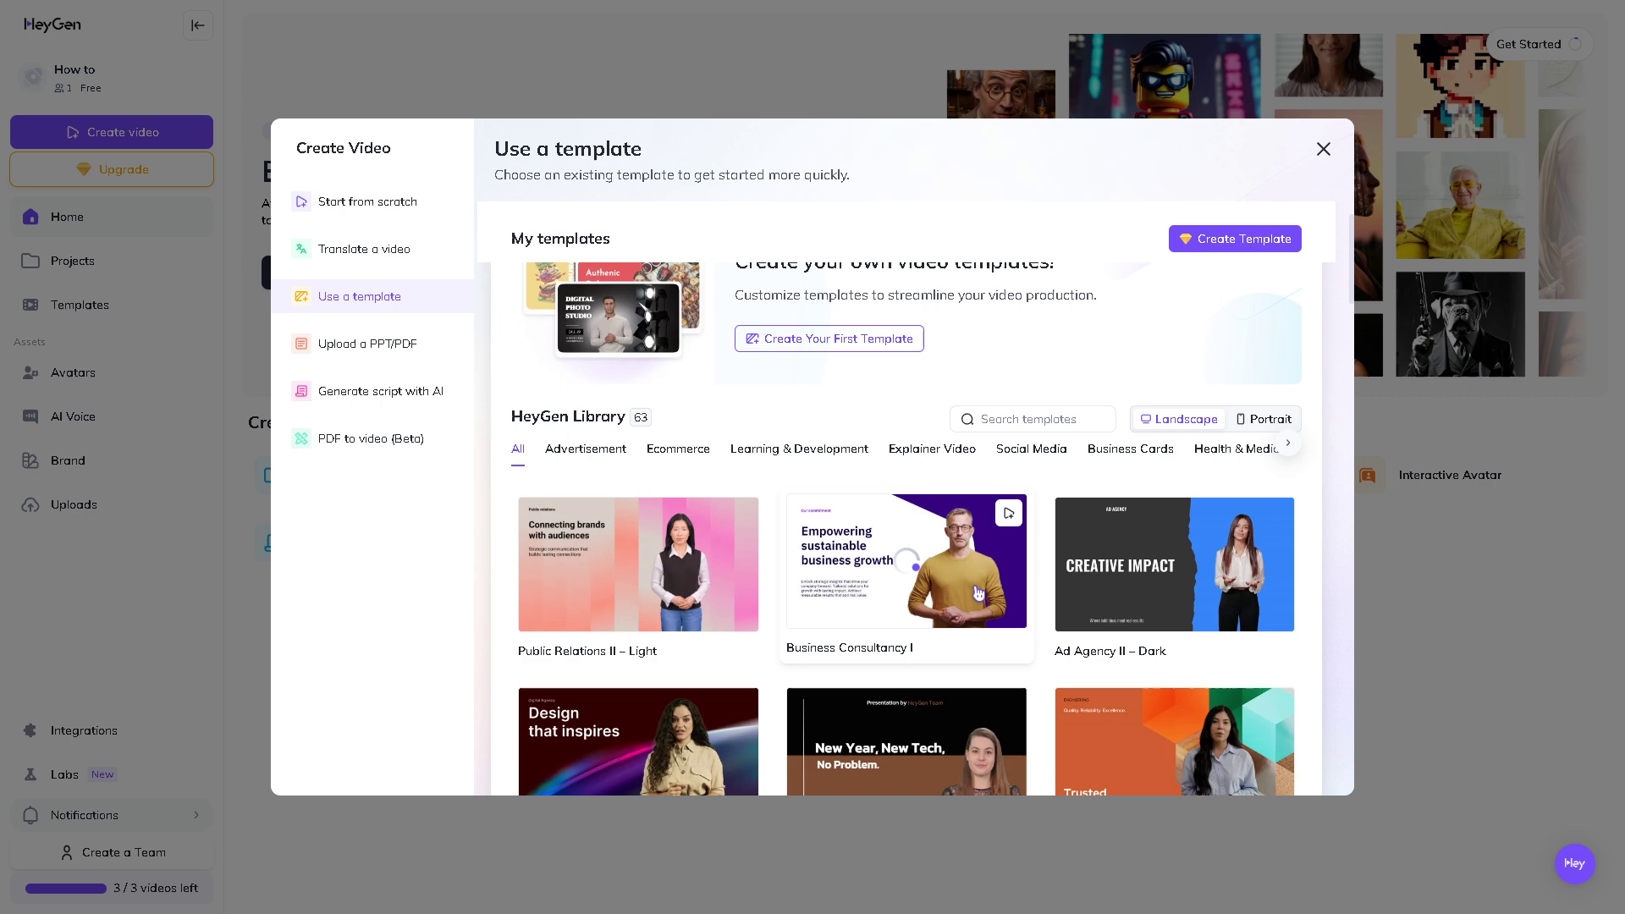
scroll(905, 563, "down", 2)
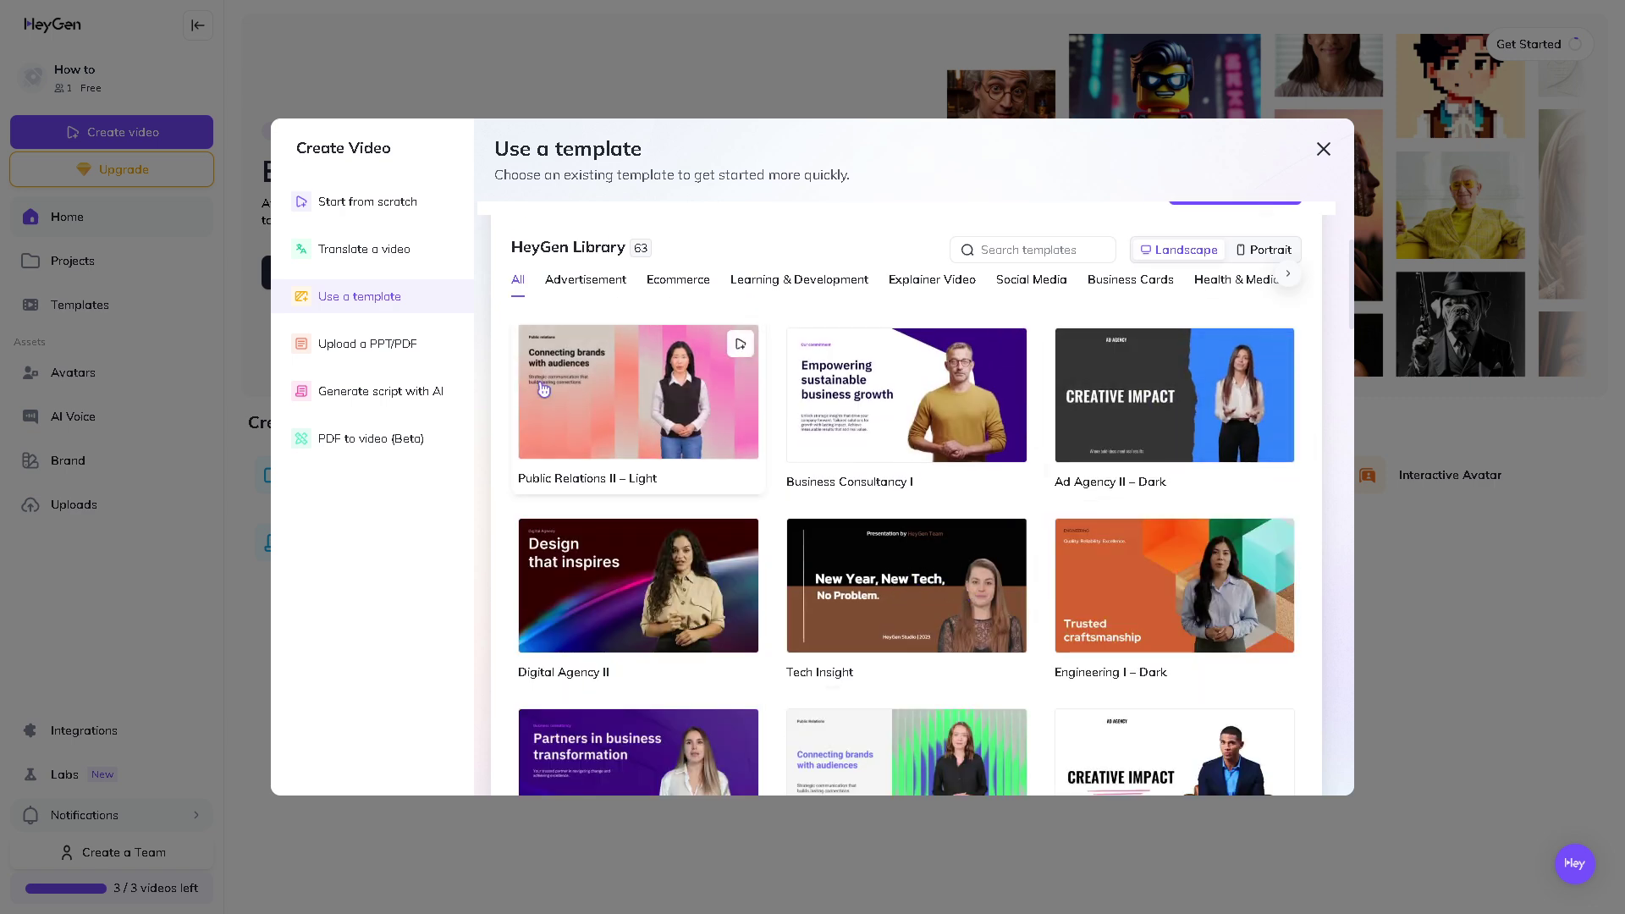
Search the HeyGen Library for 'Youtube' and scroll through the matching templates.
left_click(1042, 246)
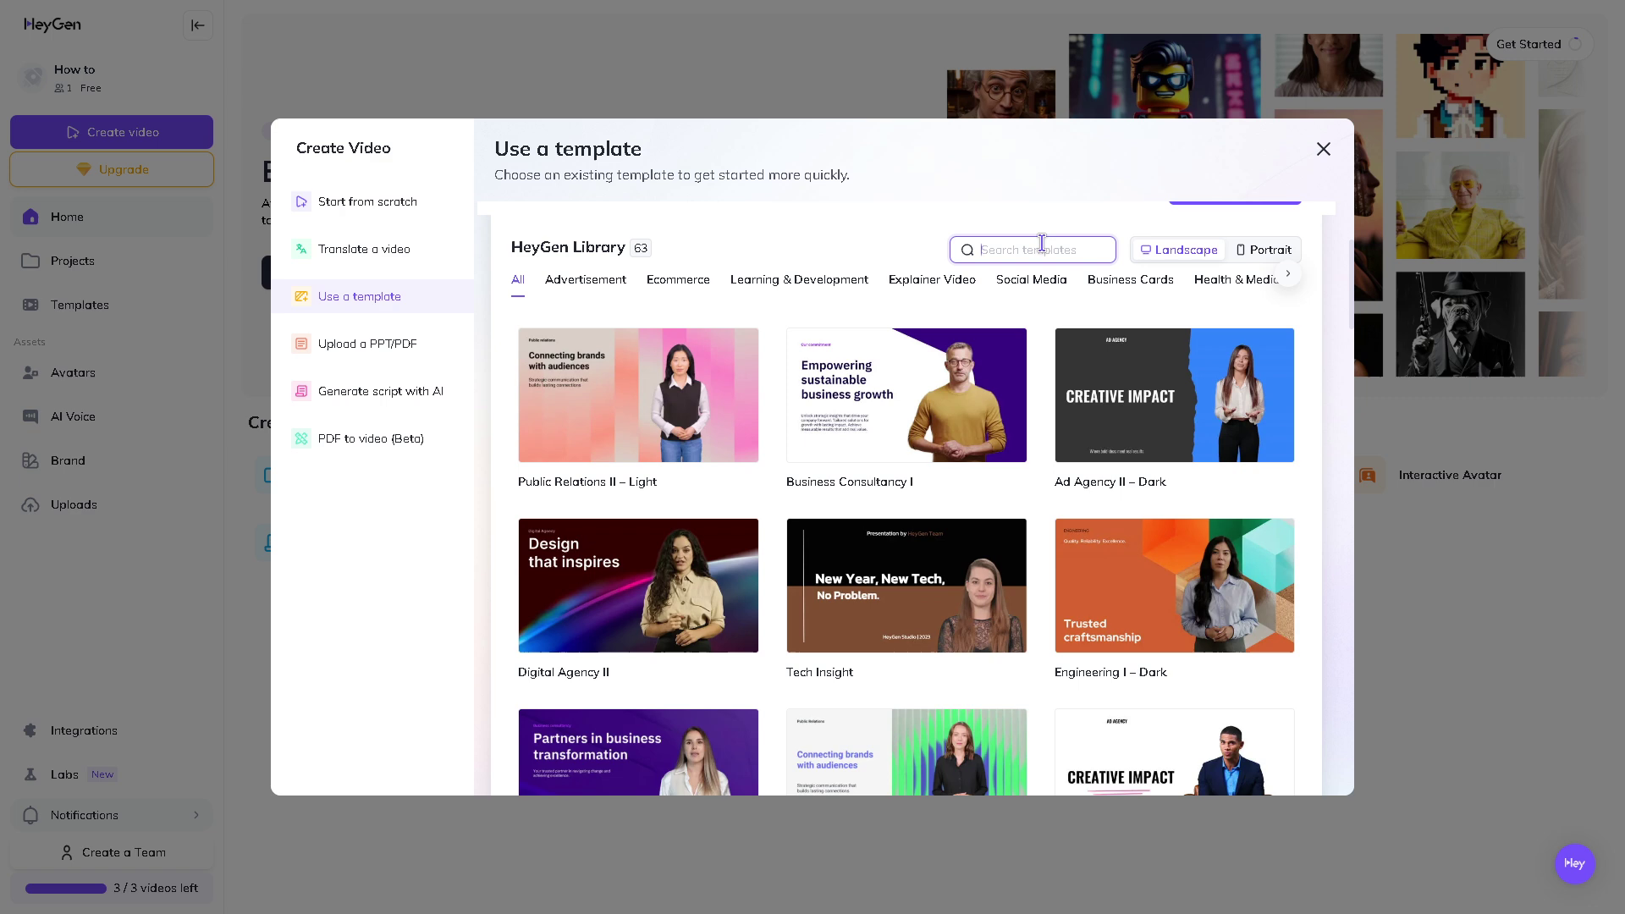
type("Youtube")
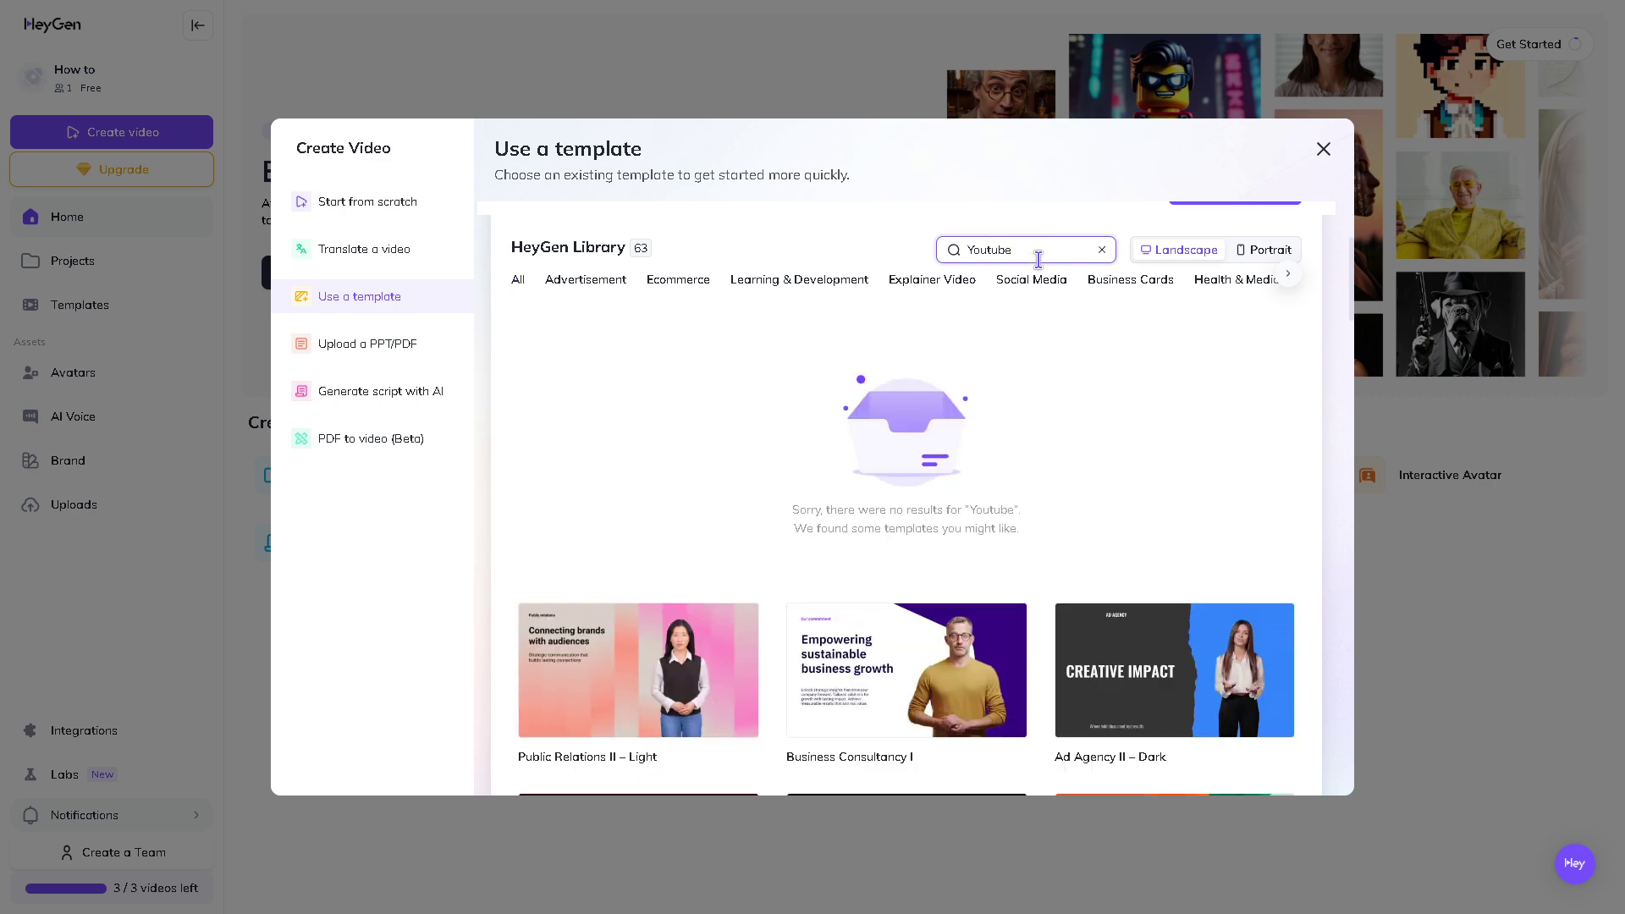
scroll(964, 364, "up", 1)
scroll(900, 482, "down", 2)
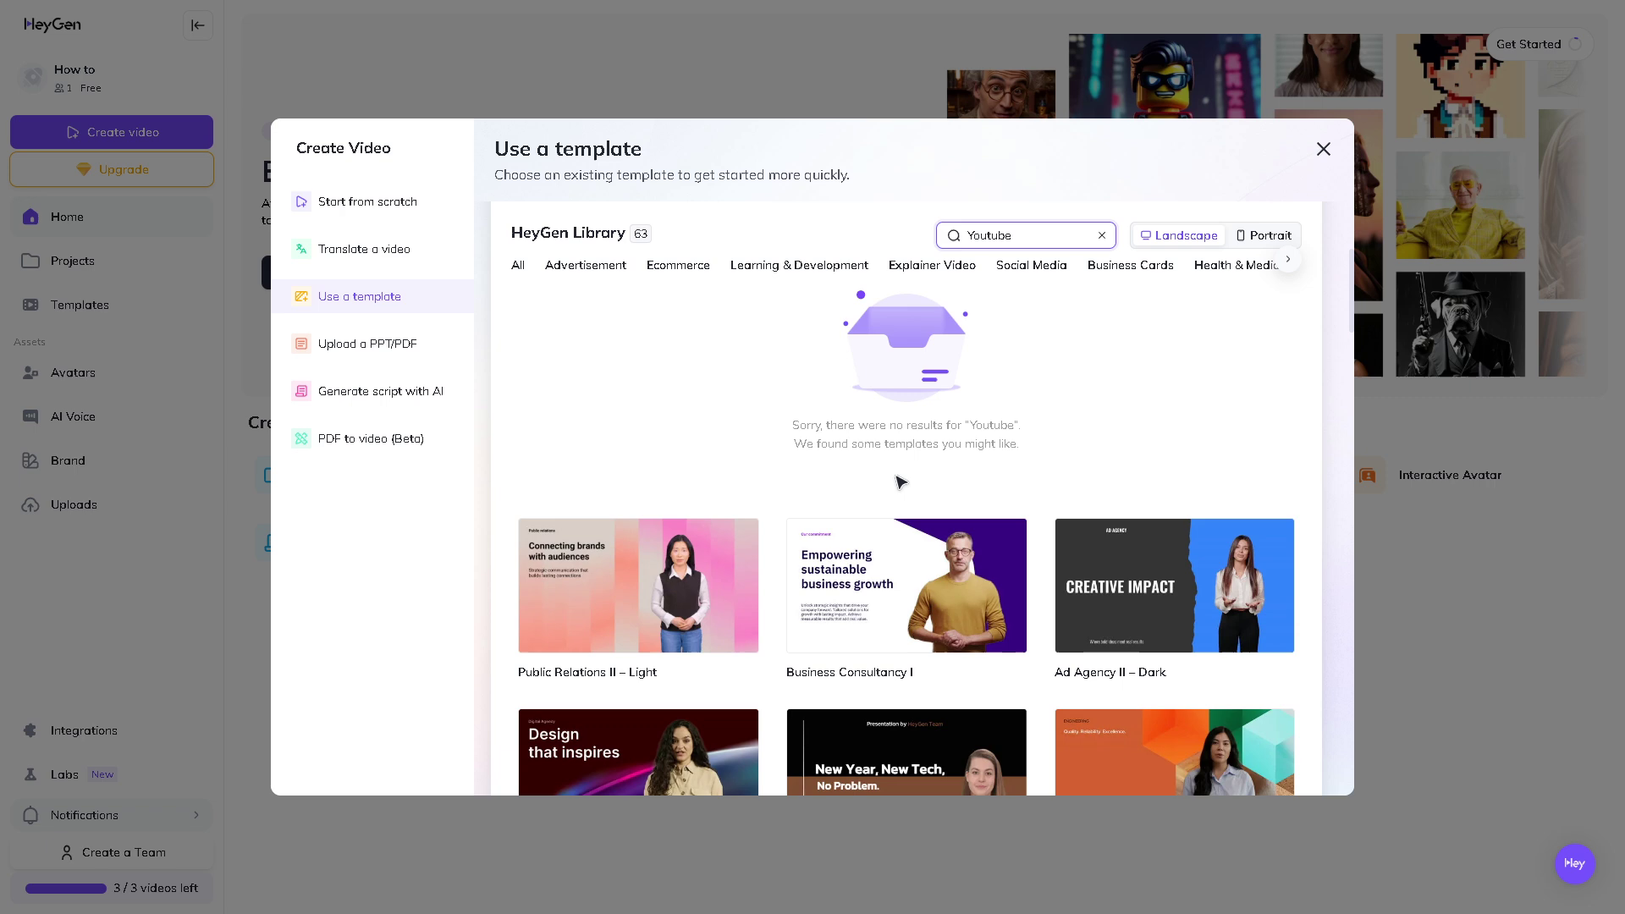
scroll(900, 482, "down", 2)
scroll(1007, 364, "down", 1)
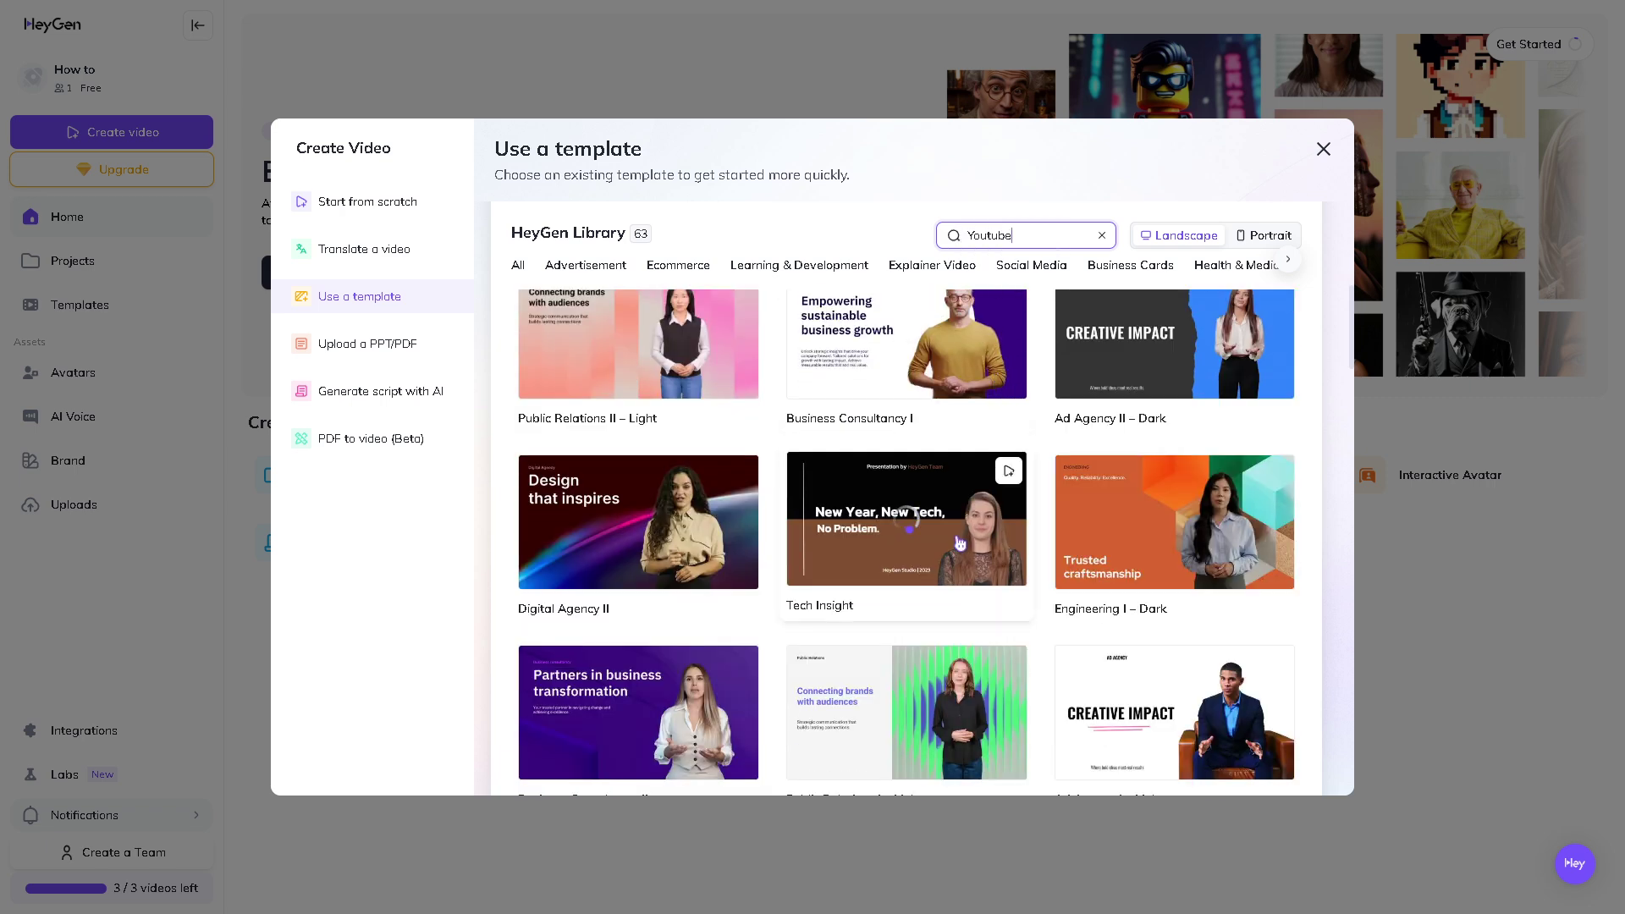
scroll(1253, 499, "down", 5)
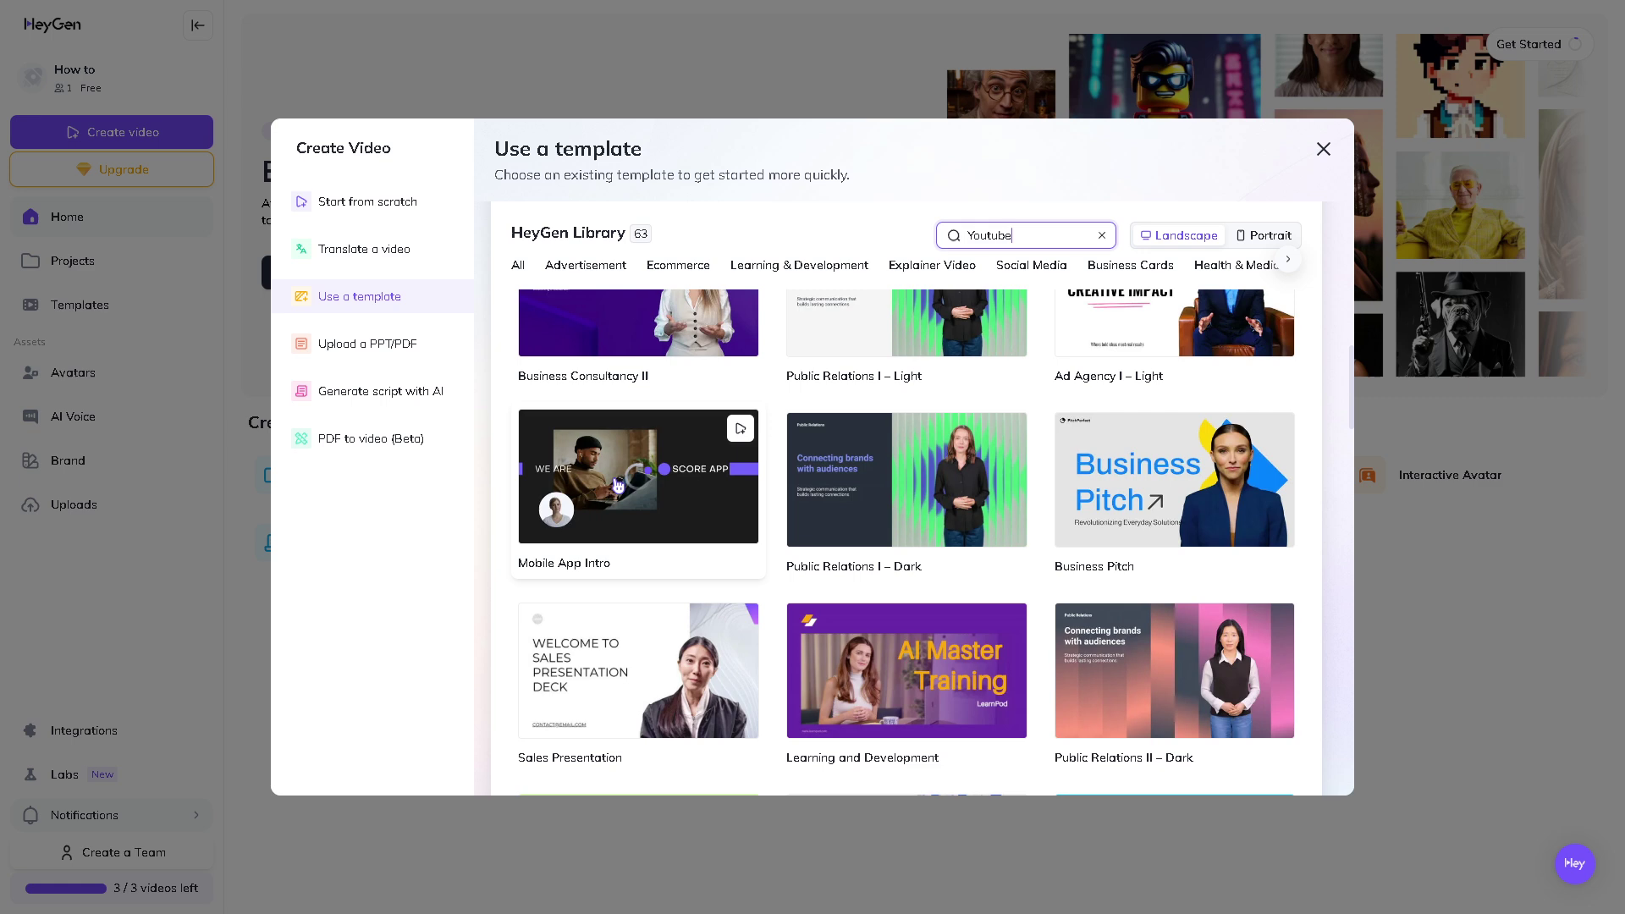
scroll(762, 483, "down", 3)
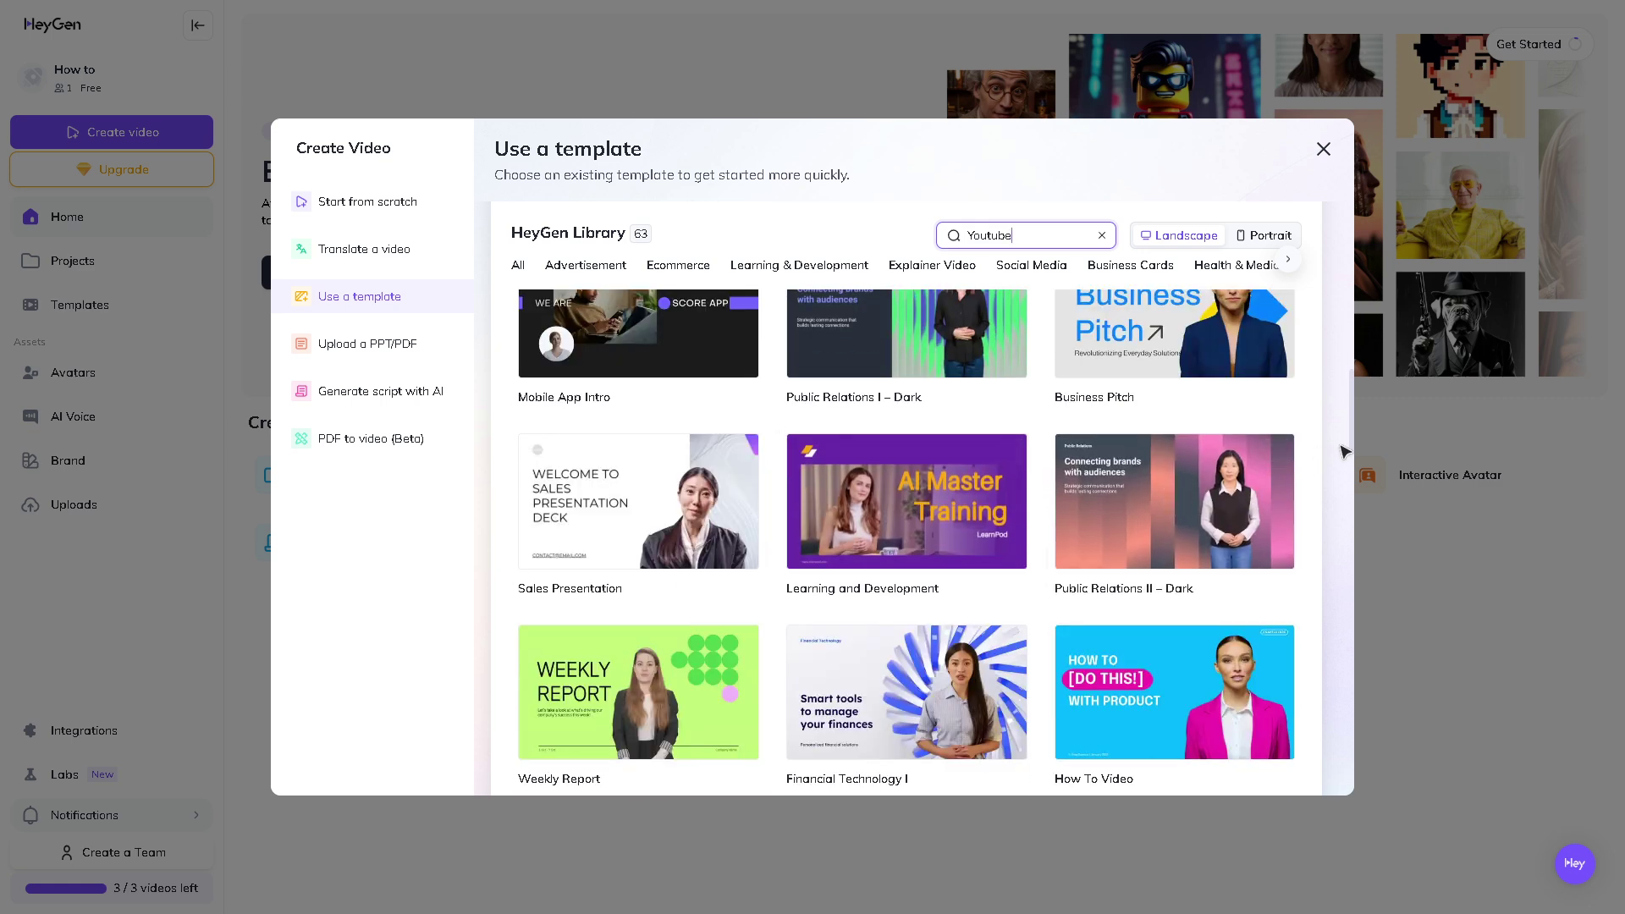
scroll(1234, 438, "down", 2)
scroll(829, 541, "down", 2)
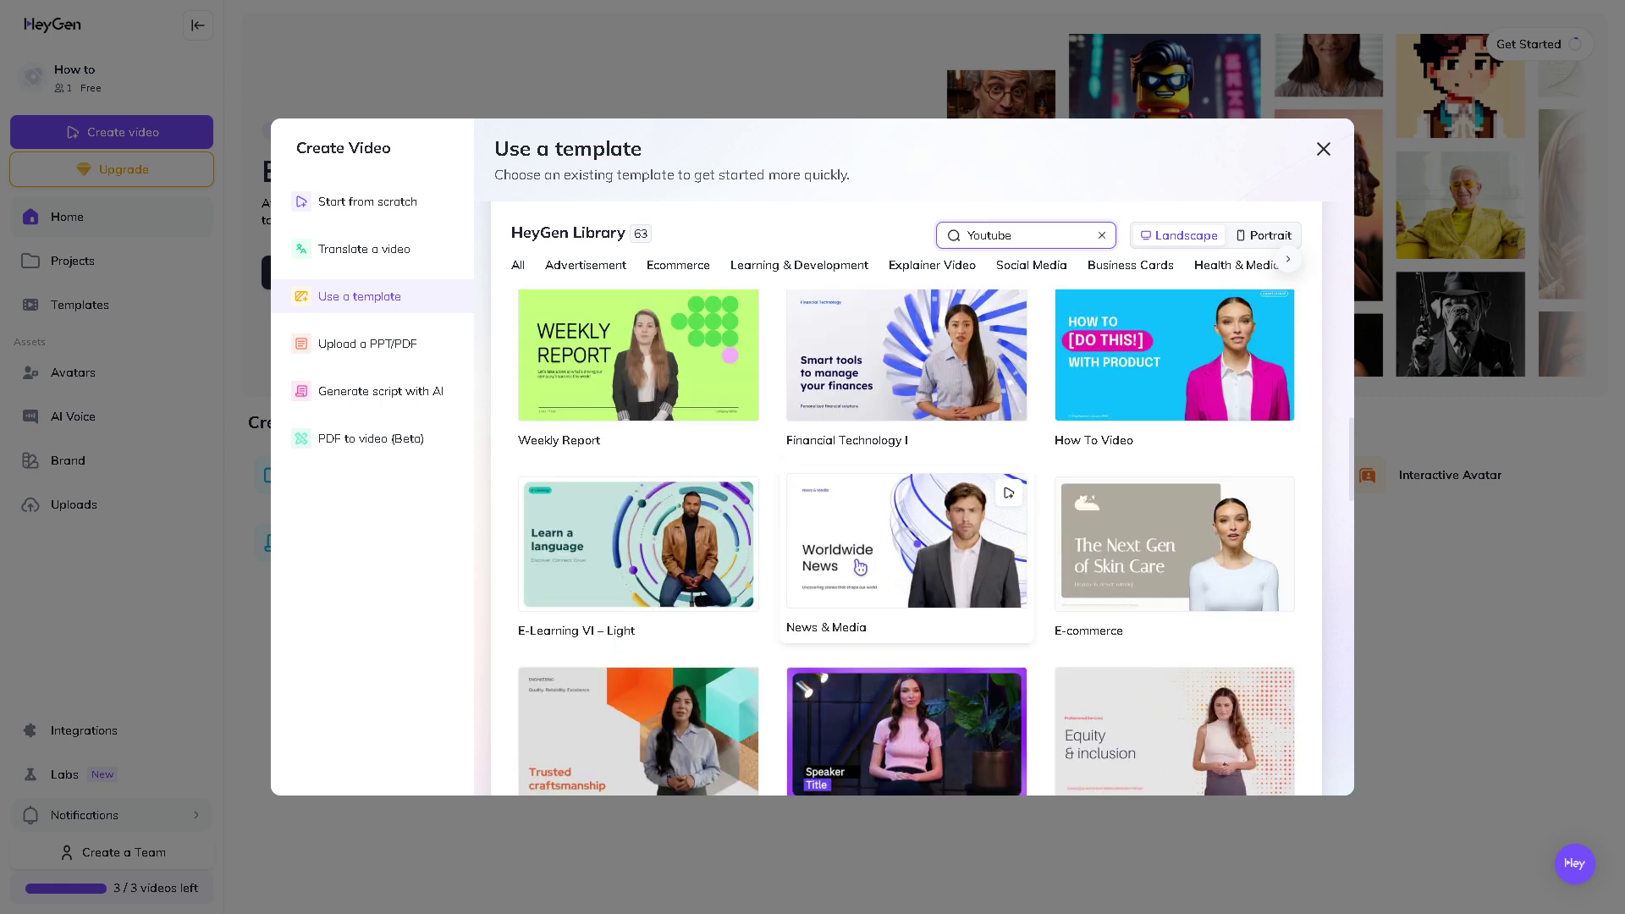
scroll(939, 643, "up", 1)
scroll(940, 643, "down", 4)
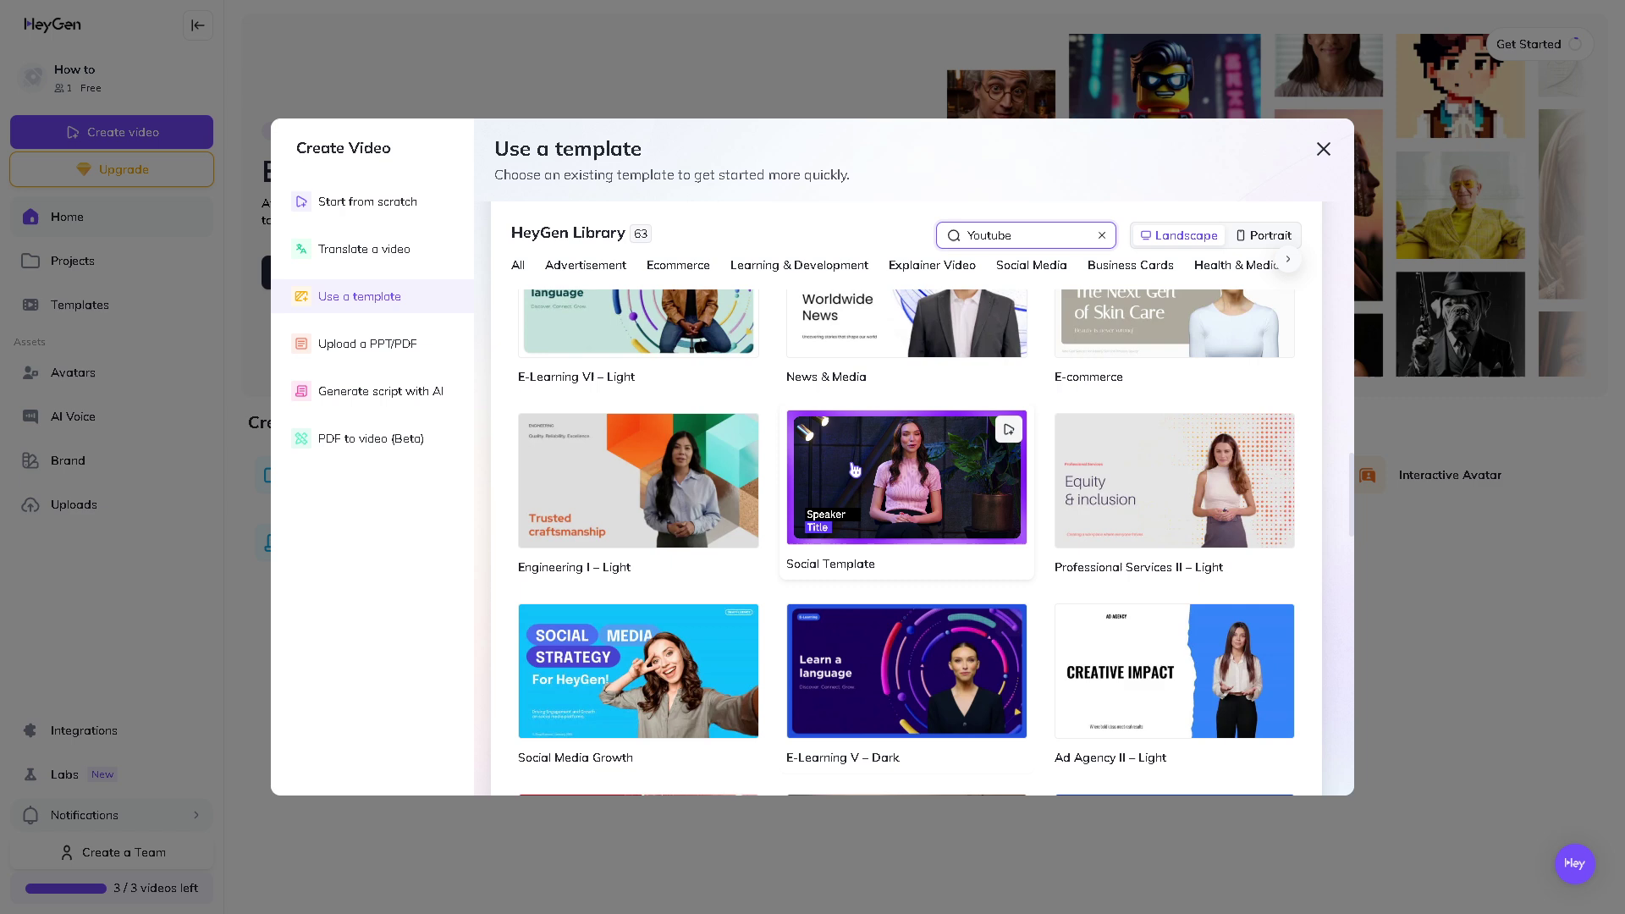
scroll(751, 425, "up", 1)
scroll(751, 425, "down", 1)
scroll(795, 414, "up", 5)
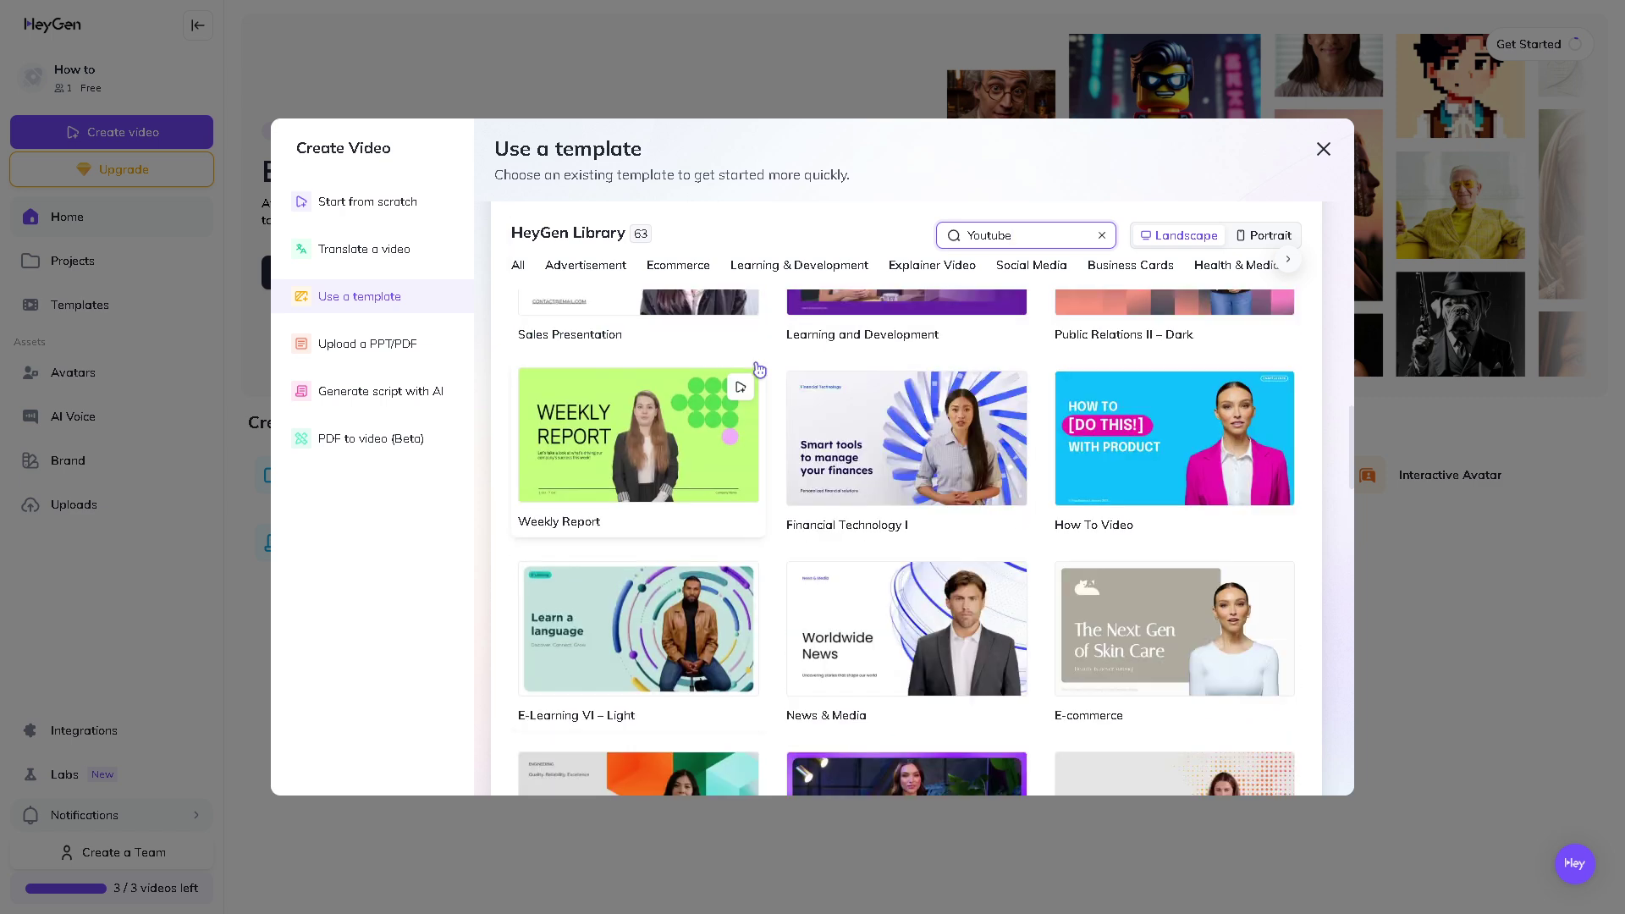
scroll(786, 419, "up", 1)
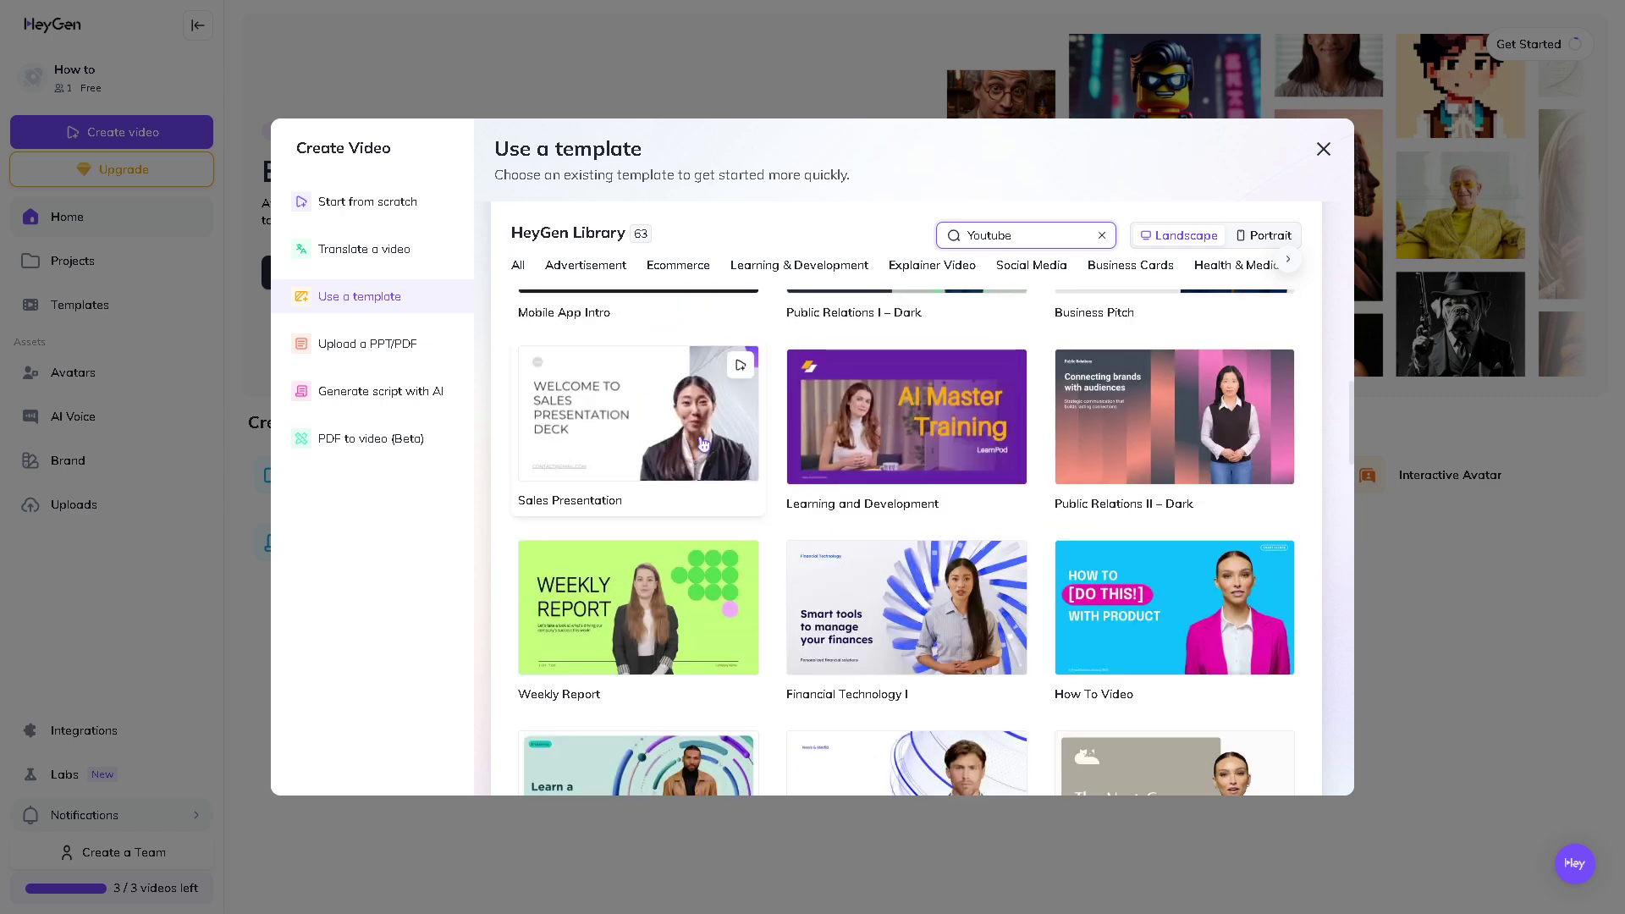
Open the Learning and Development template and create a new video from it in AI Studio.
left_click(962, 417)
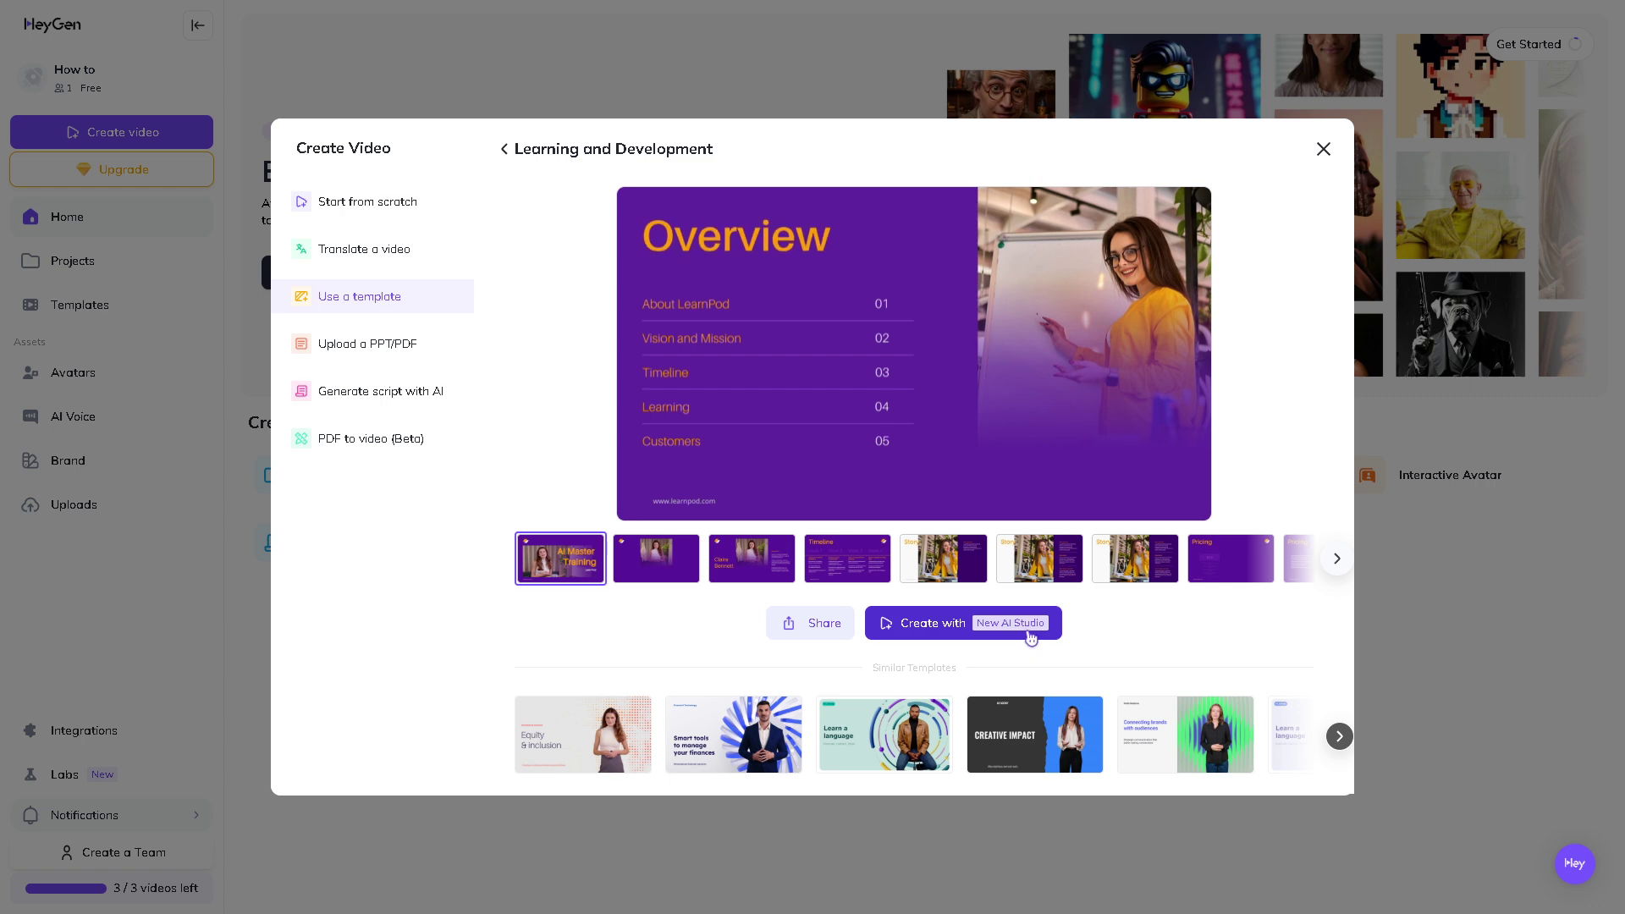
left_click(1022, 626)
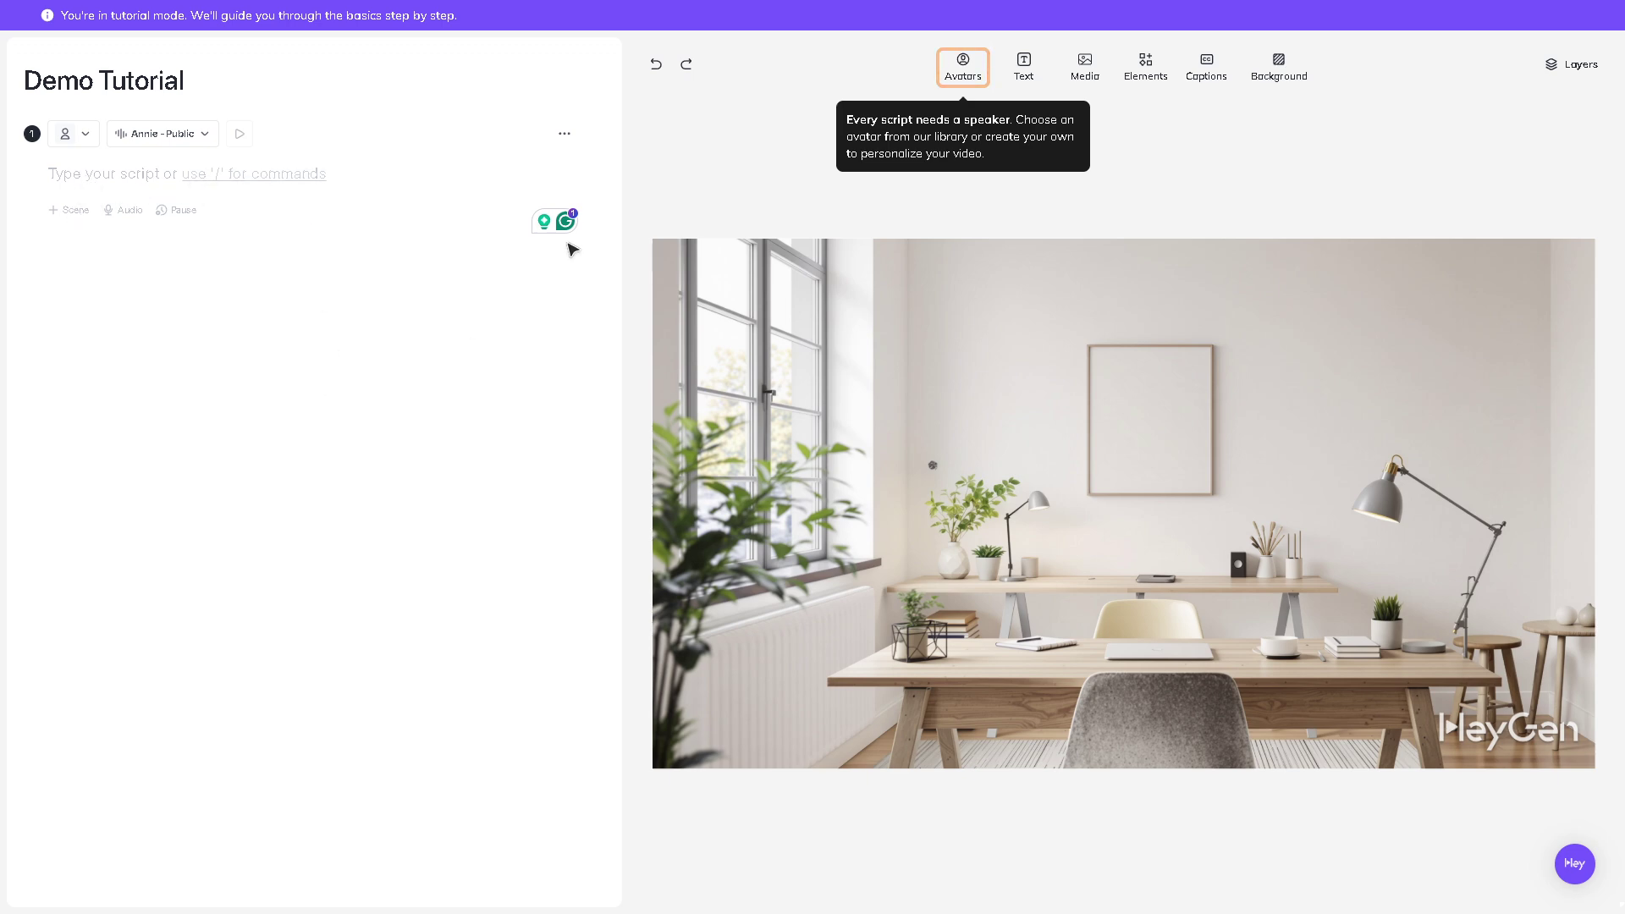
Add the Annie avatar to the tutorial scene and advance to the next tutorial step.
left_click(964, 69)
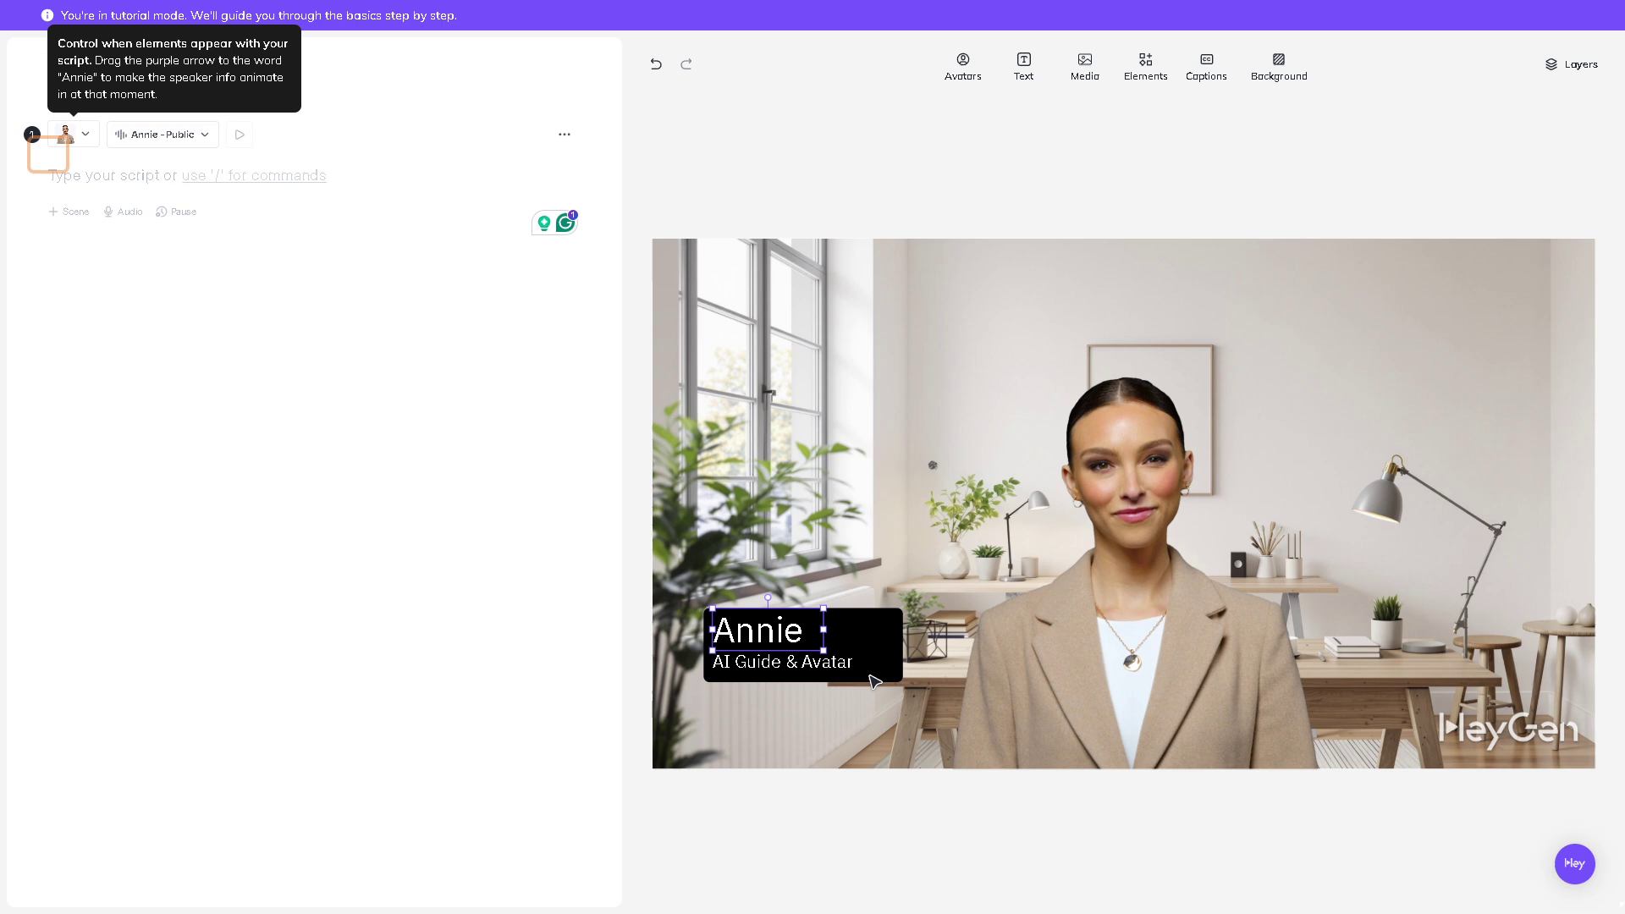
left_click(217, 85)
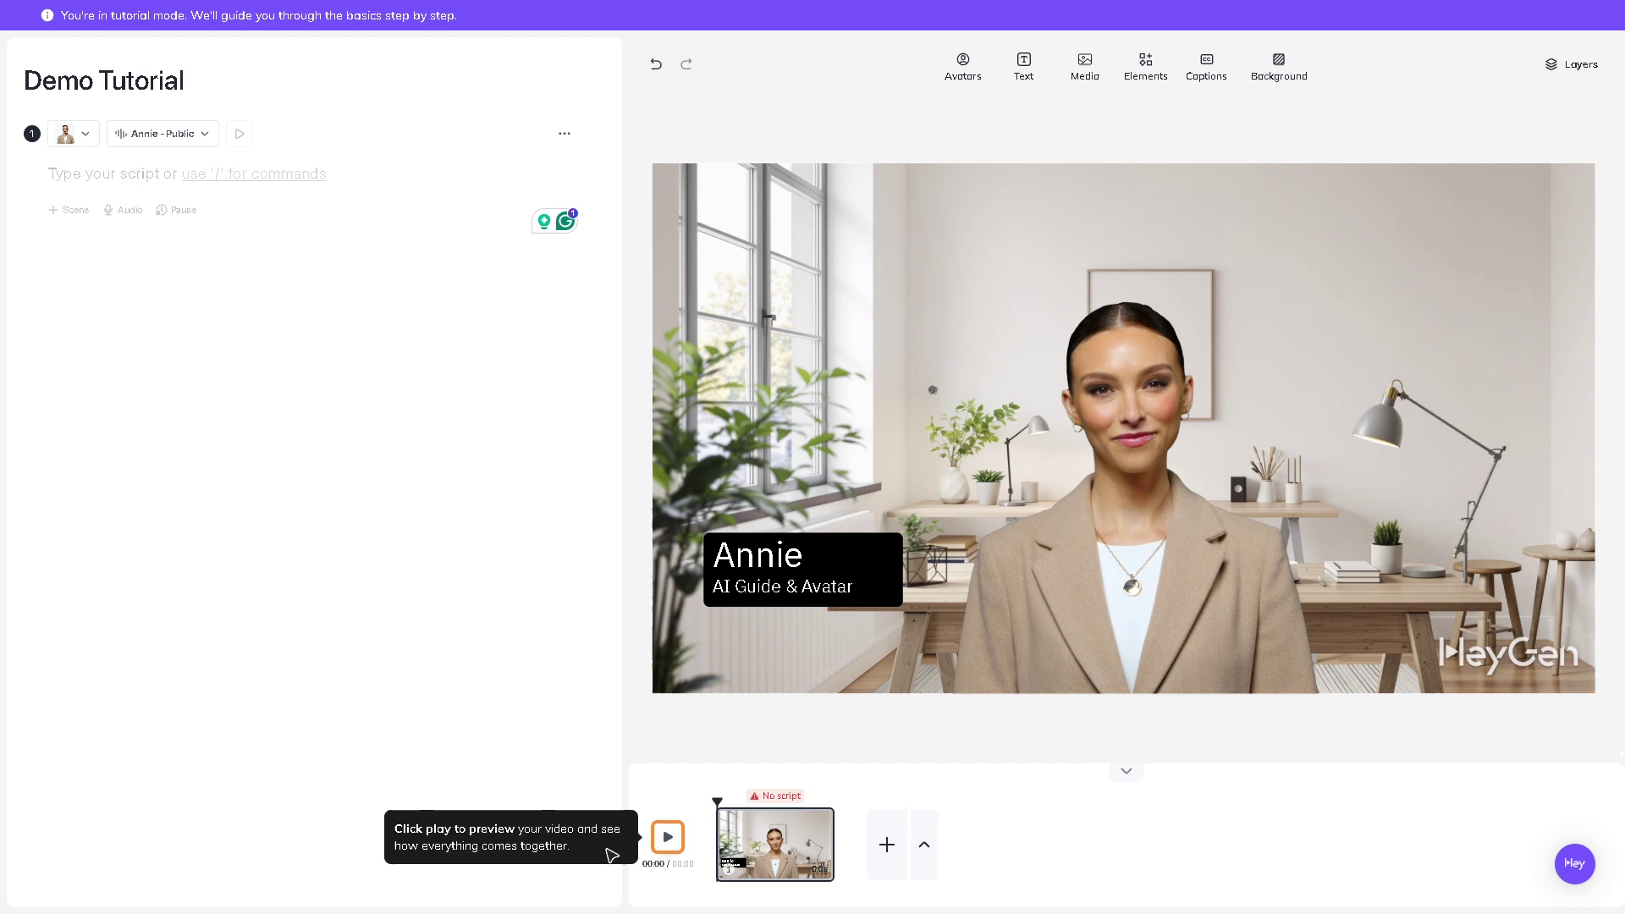
Preview and complete the tutorial, then select scene 1's script paragraph.
left_click(667, 840)
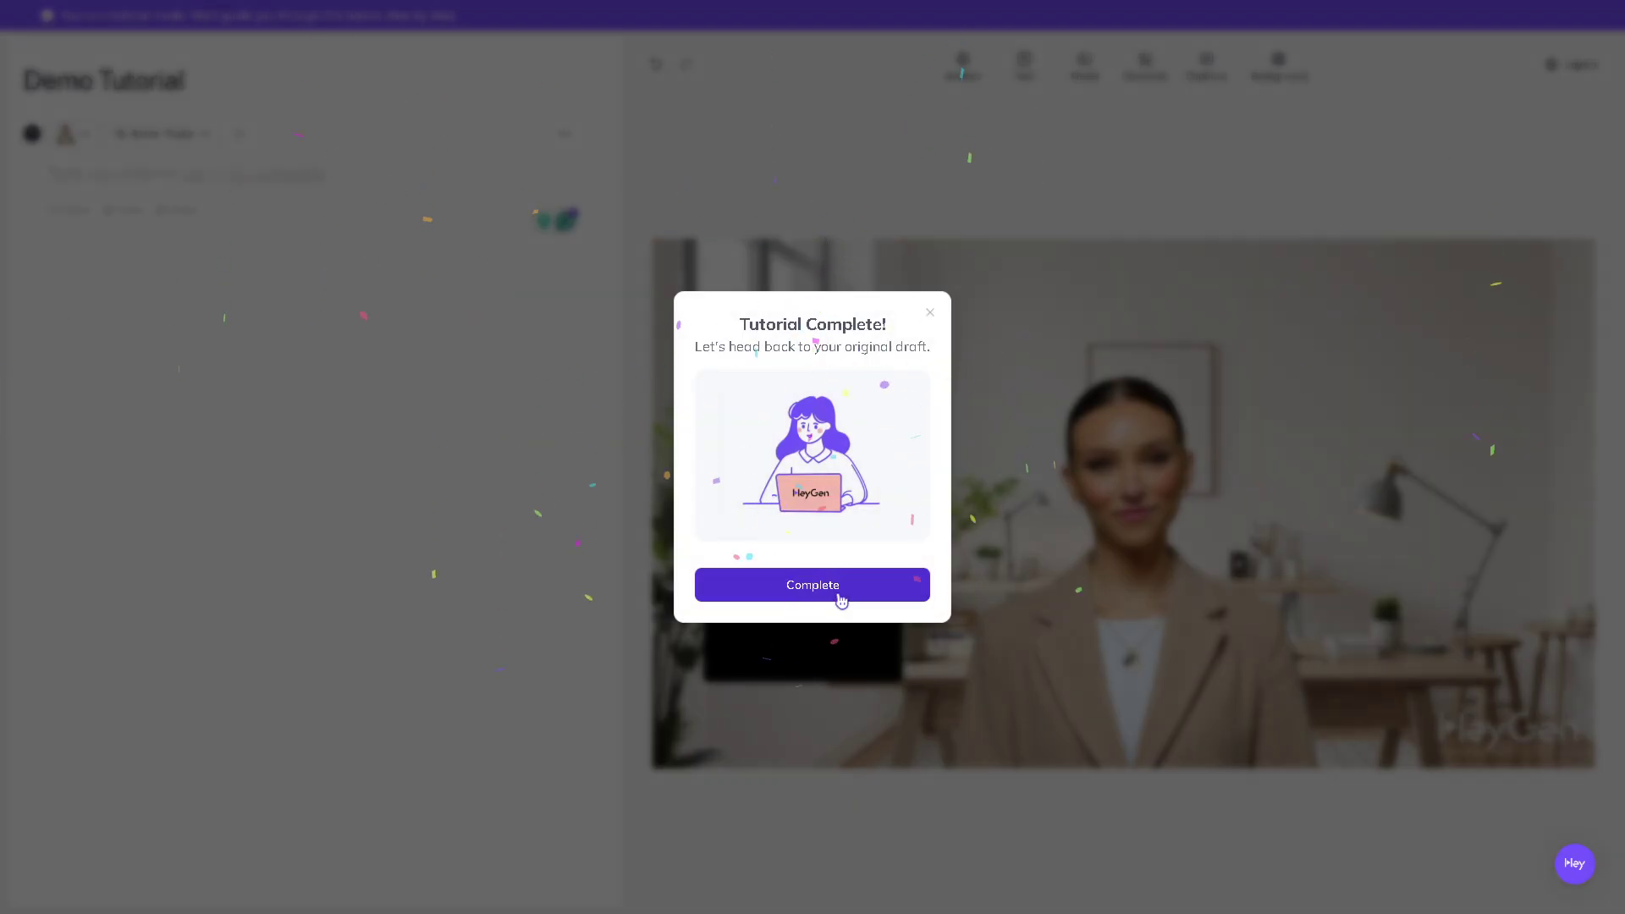
left_click(840, 600)
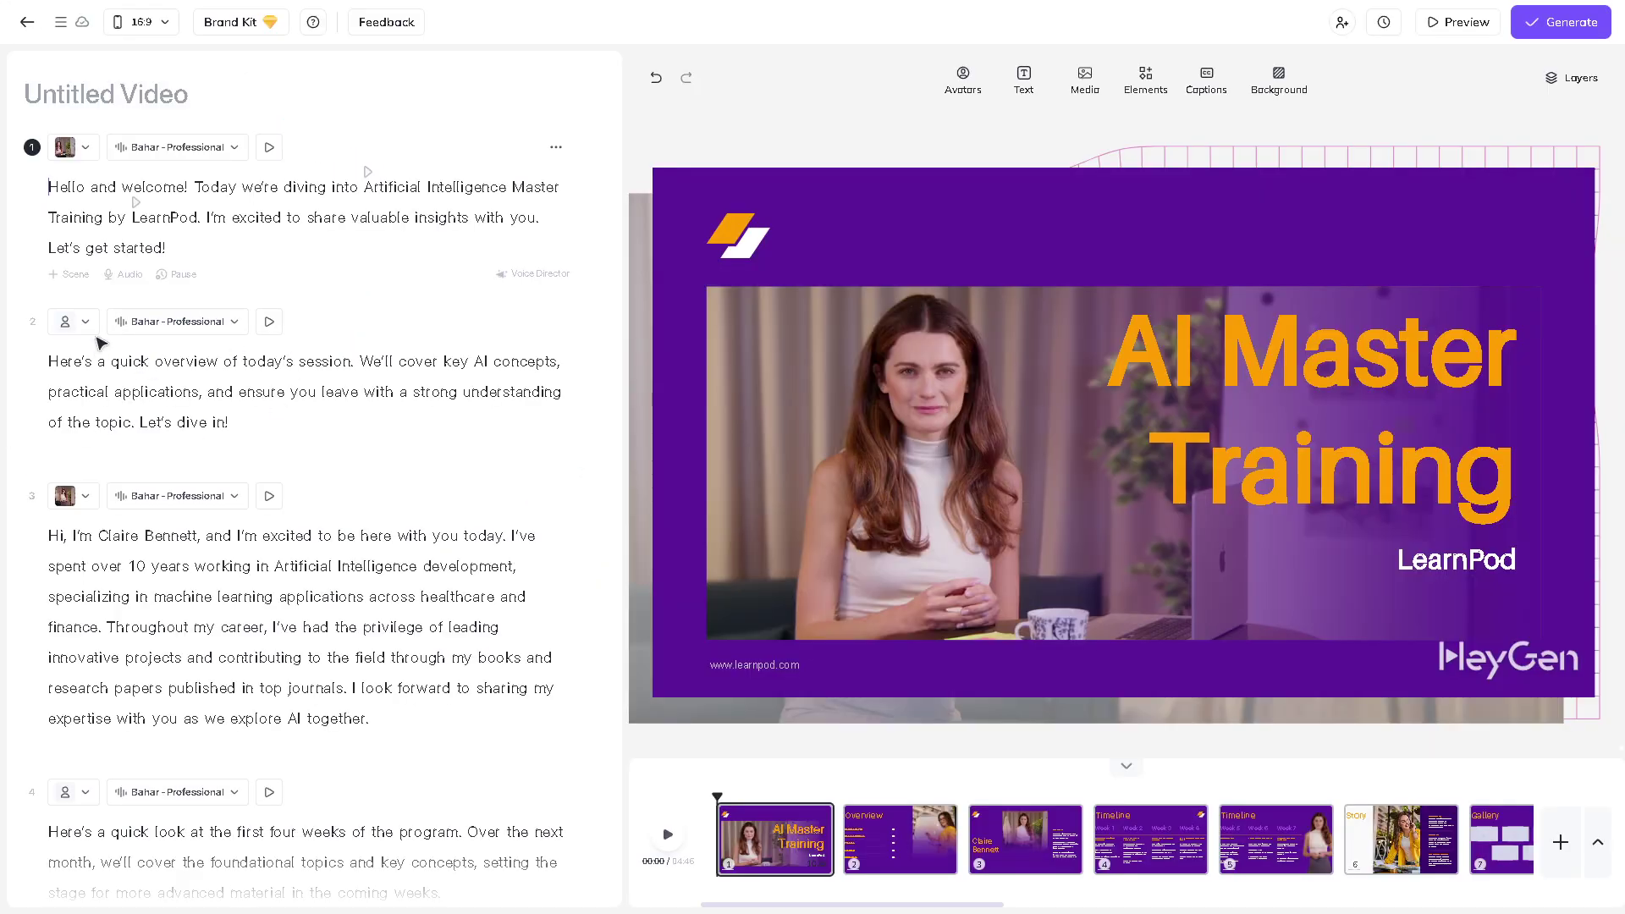
left_click(201, 206)
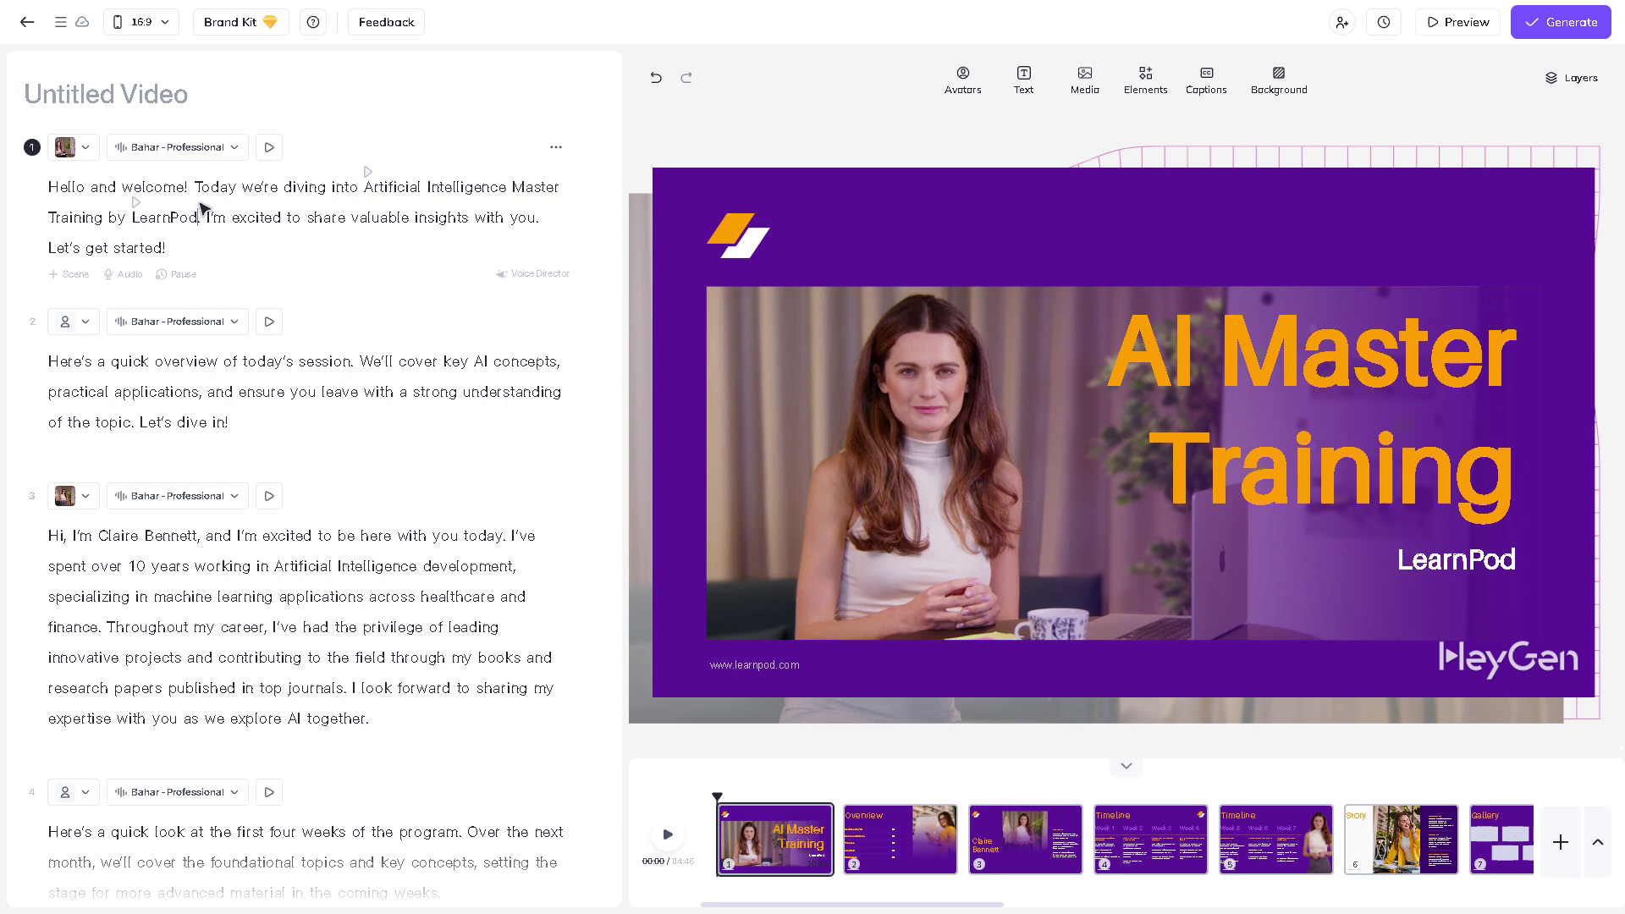
triple_click(183, 245)
Retitle the video 'How to Create Your First AI Video using HEYGEN' and select the title.
left_click(134, 100)
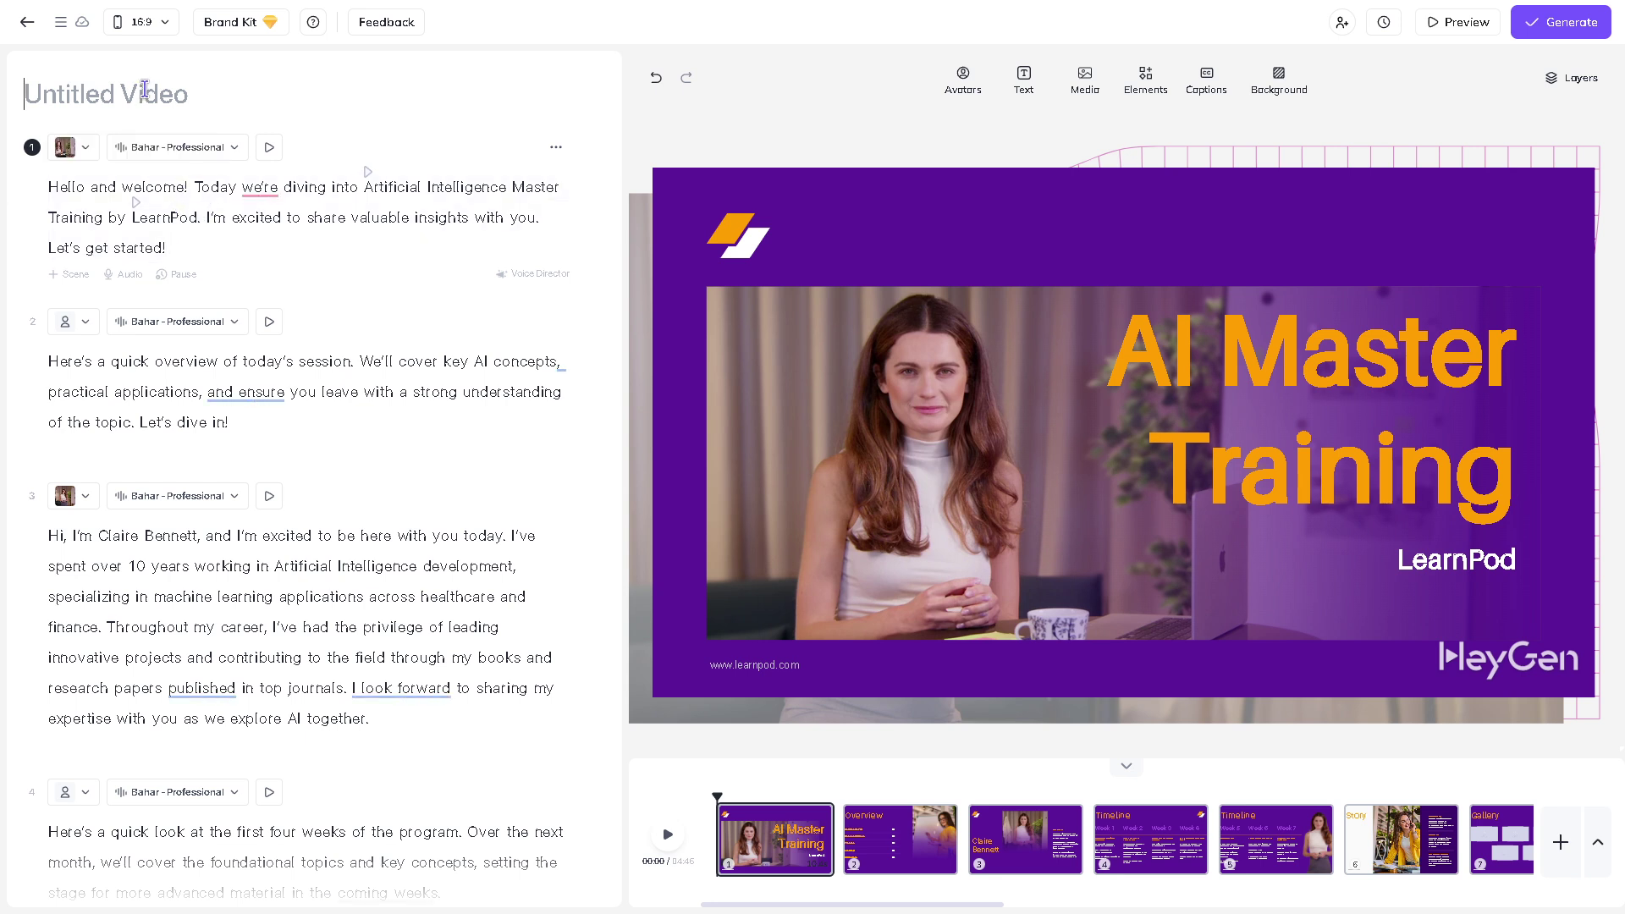
type("HeyGen AI Newbie Tutorial | Create Your First AI Video")
left_click_drag(280, 94, 26, 94)
left_click(343, 94)
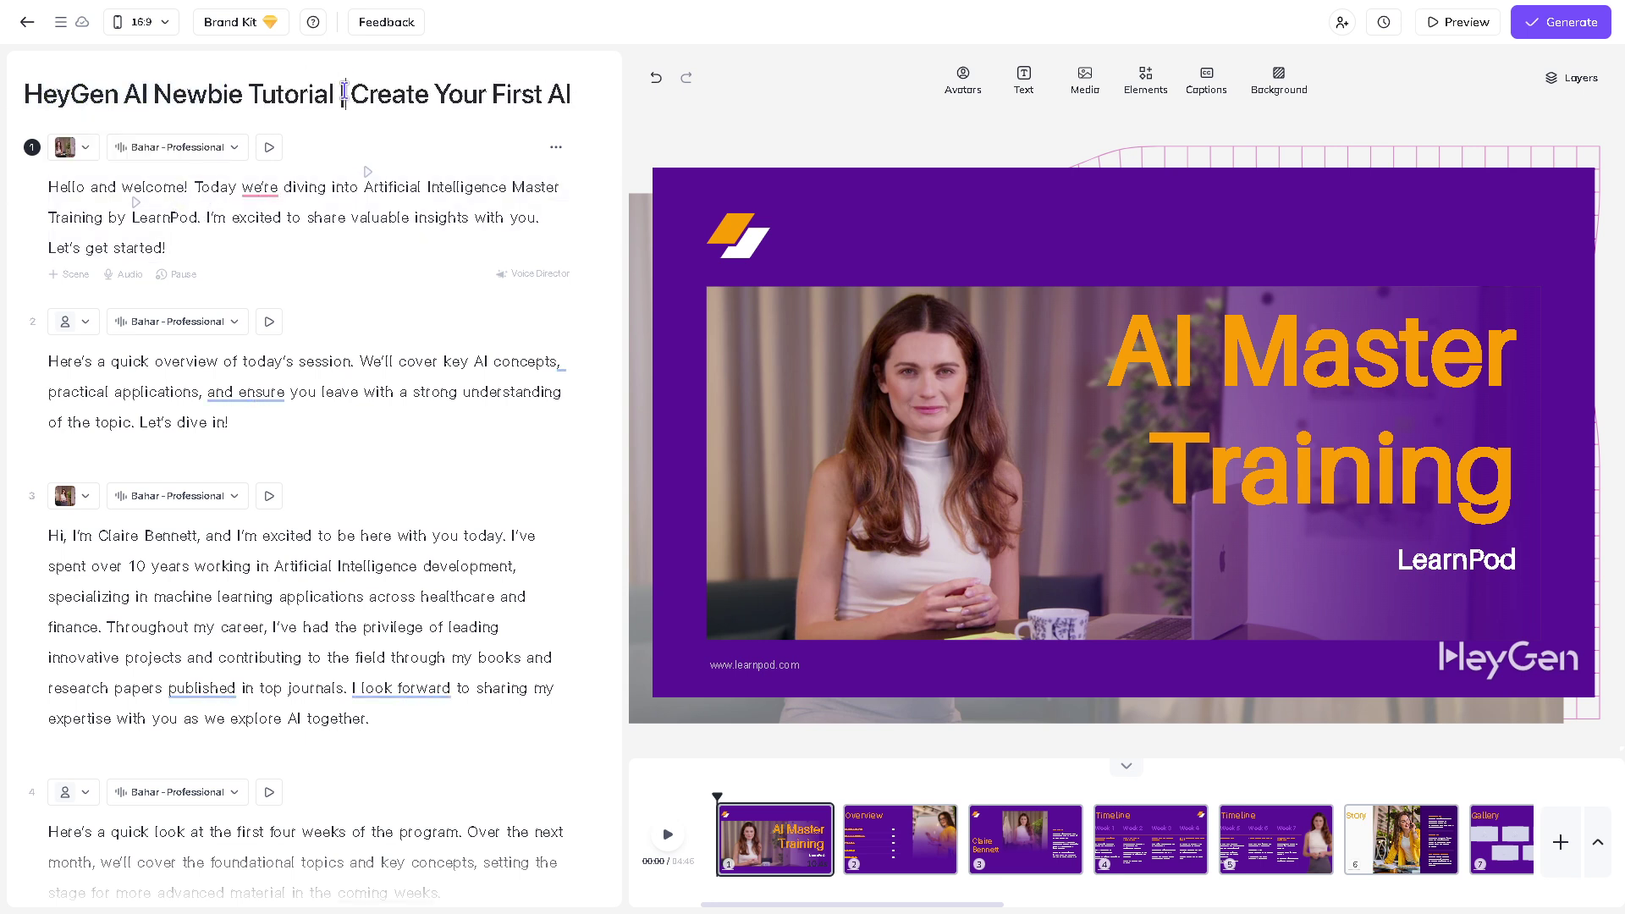
left_click_drag(250, 94, 20, 121)
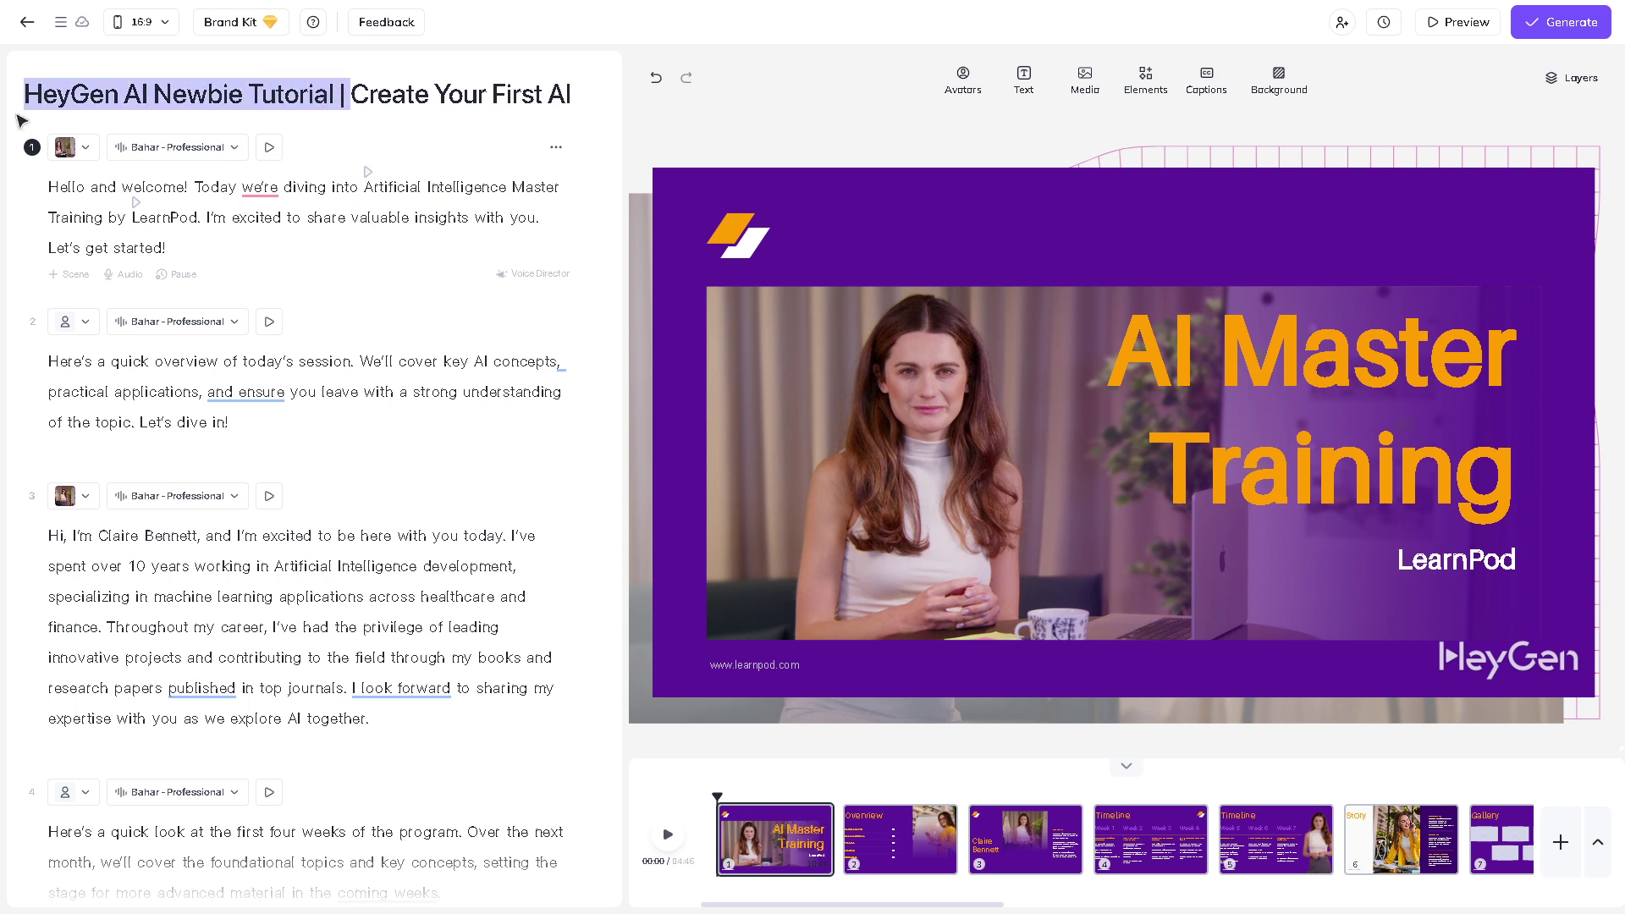
type("Hopw")
key("BackSpace")
key("BackSpace")
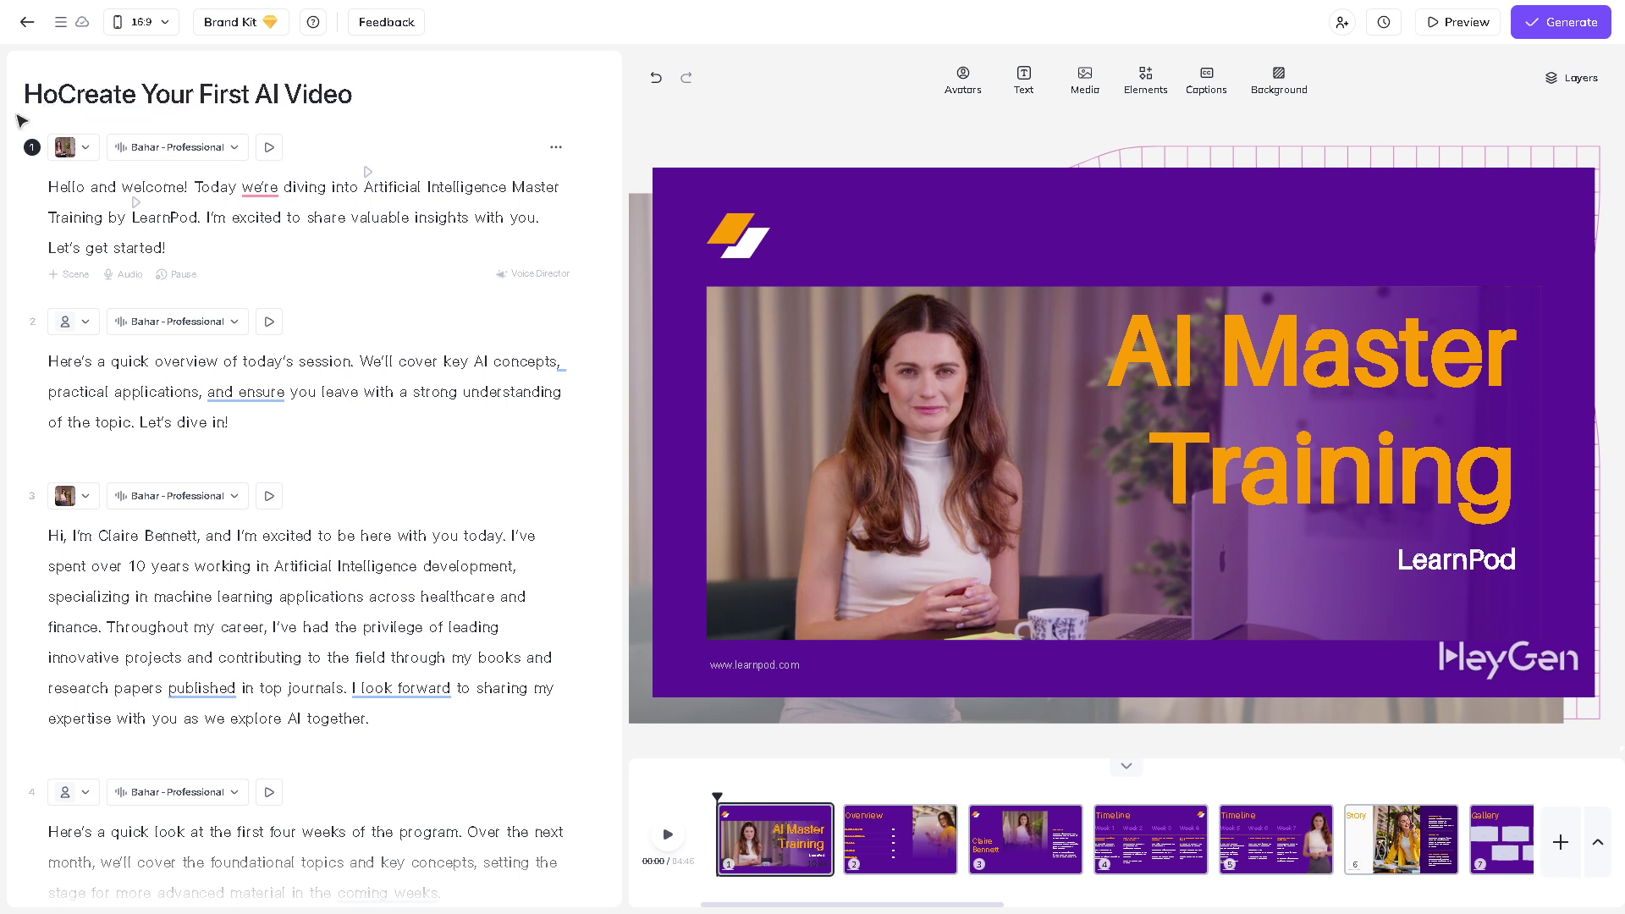
type("w to ")
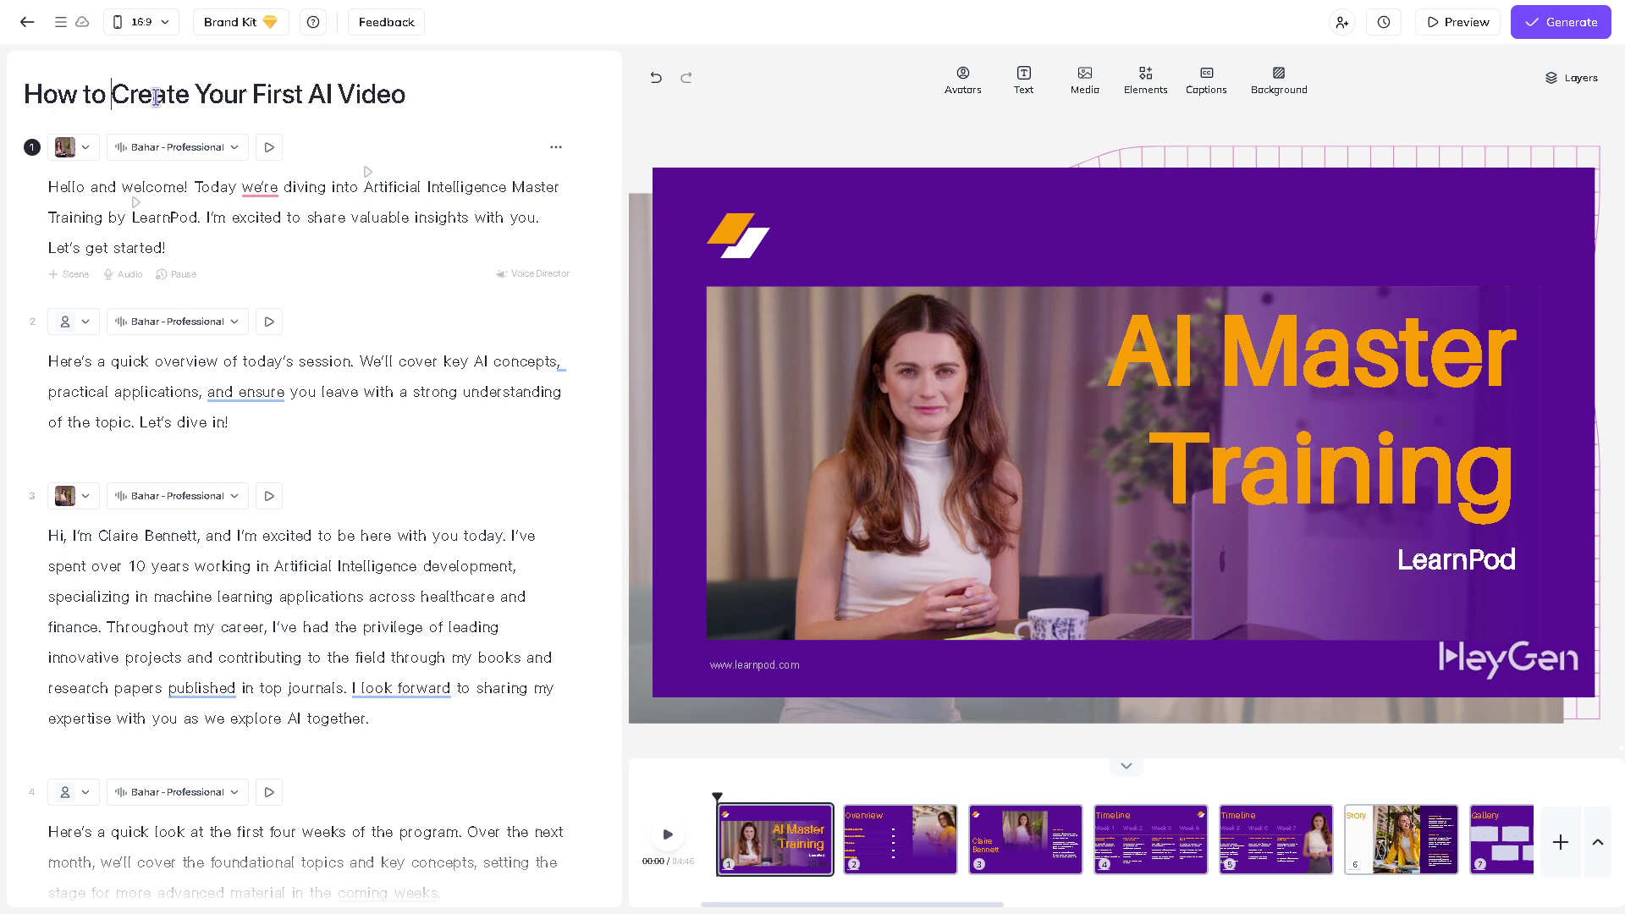
type("sing HEYGEN")
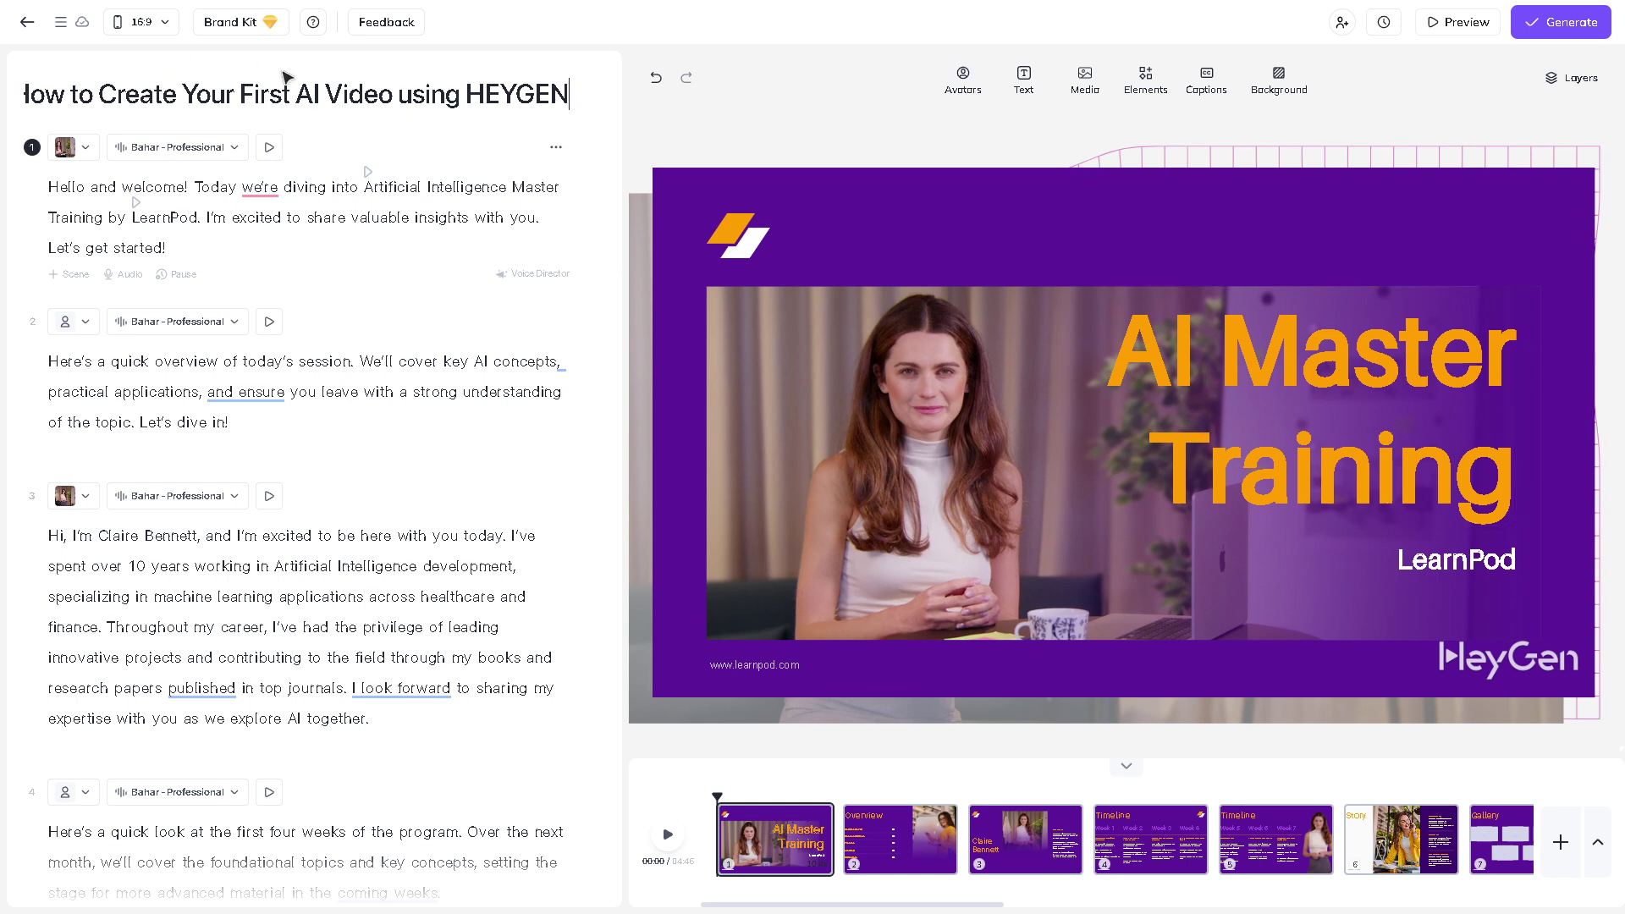
key("ctrl+a")
Replace the AI Master Training headline with the video title at font size 128.
key("ctrl+c")
double_click(1216, 379)
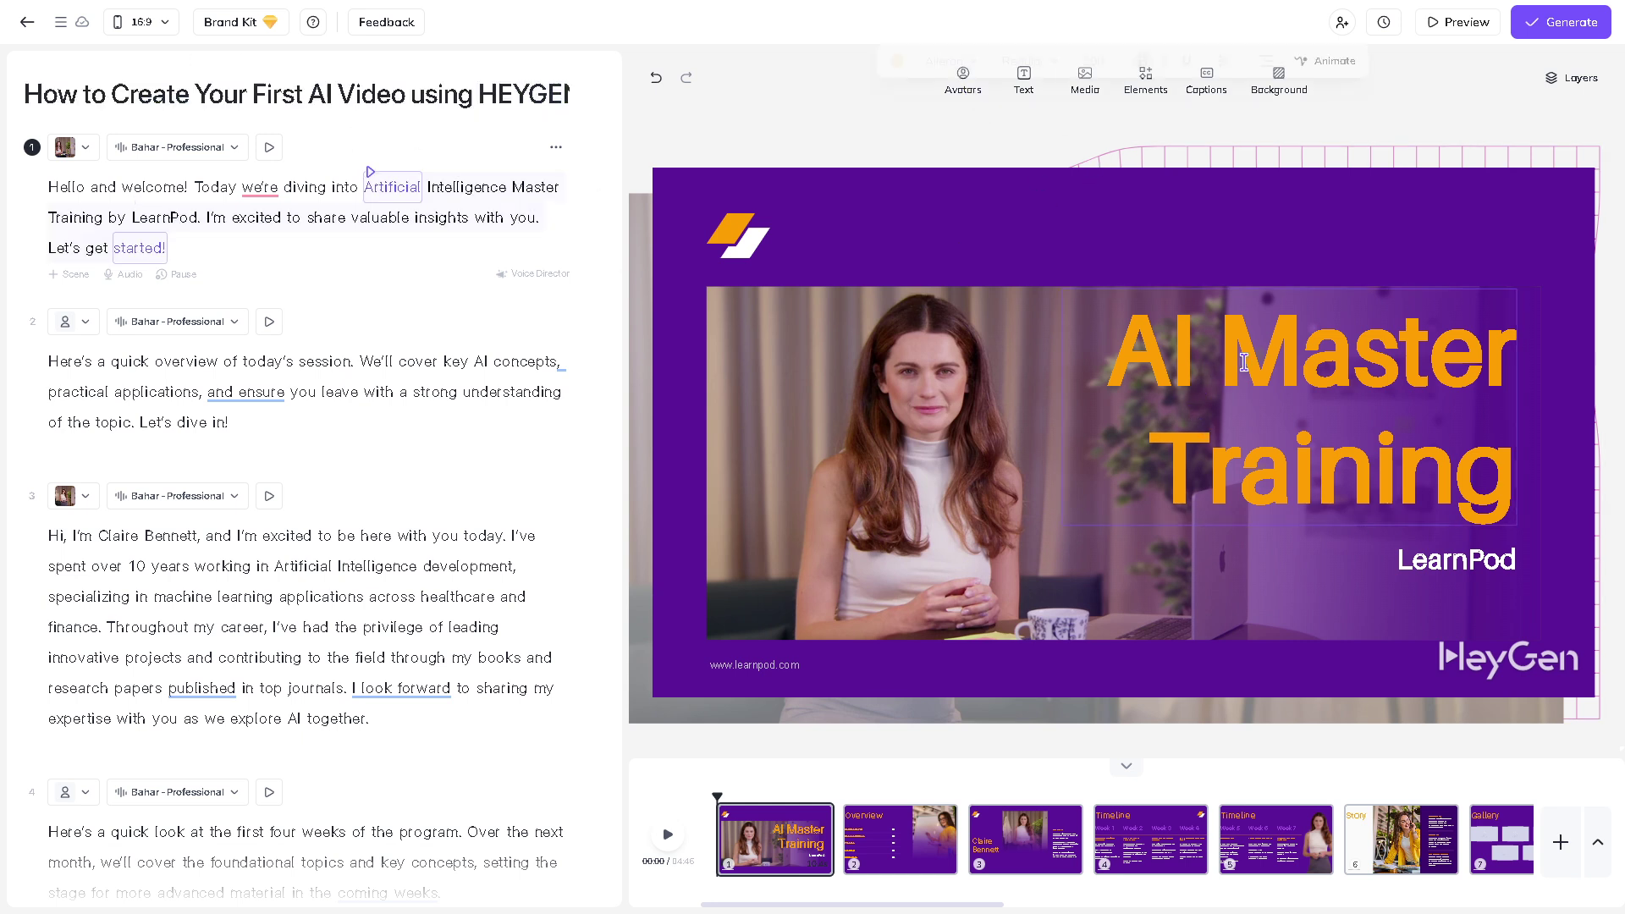
key("ctrl+a")
key("ctrl+v")
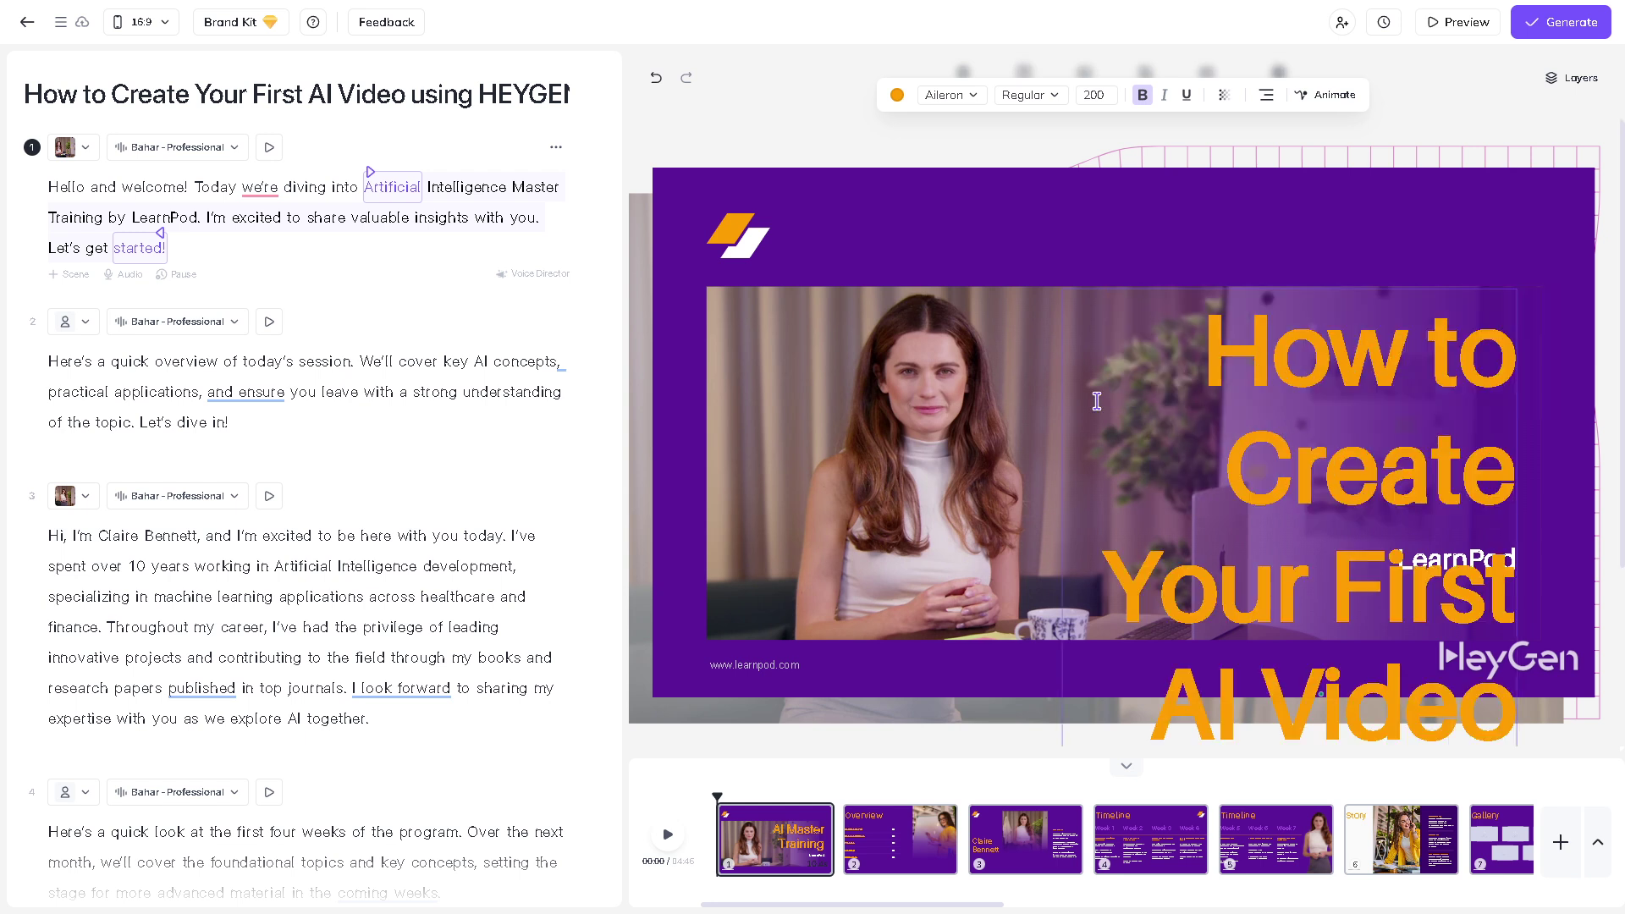
left_click(1246, 348)
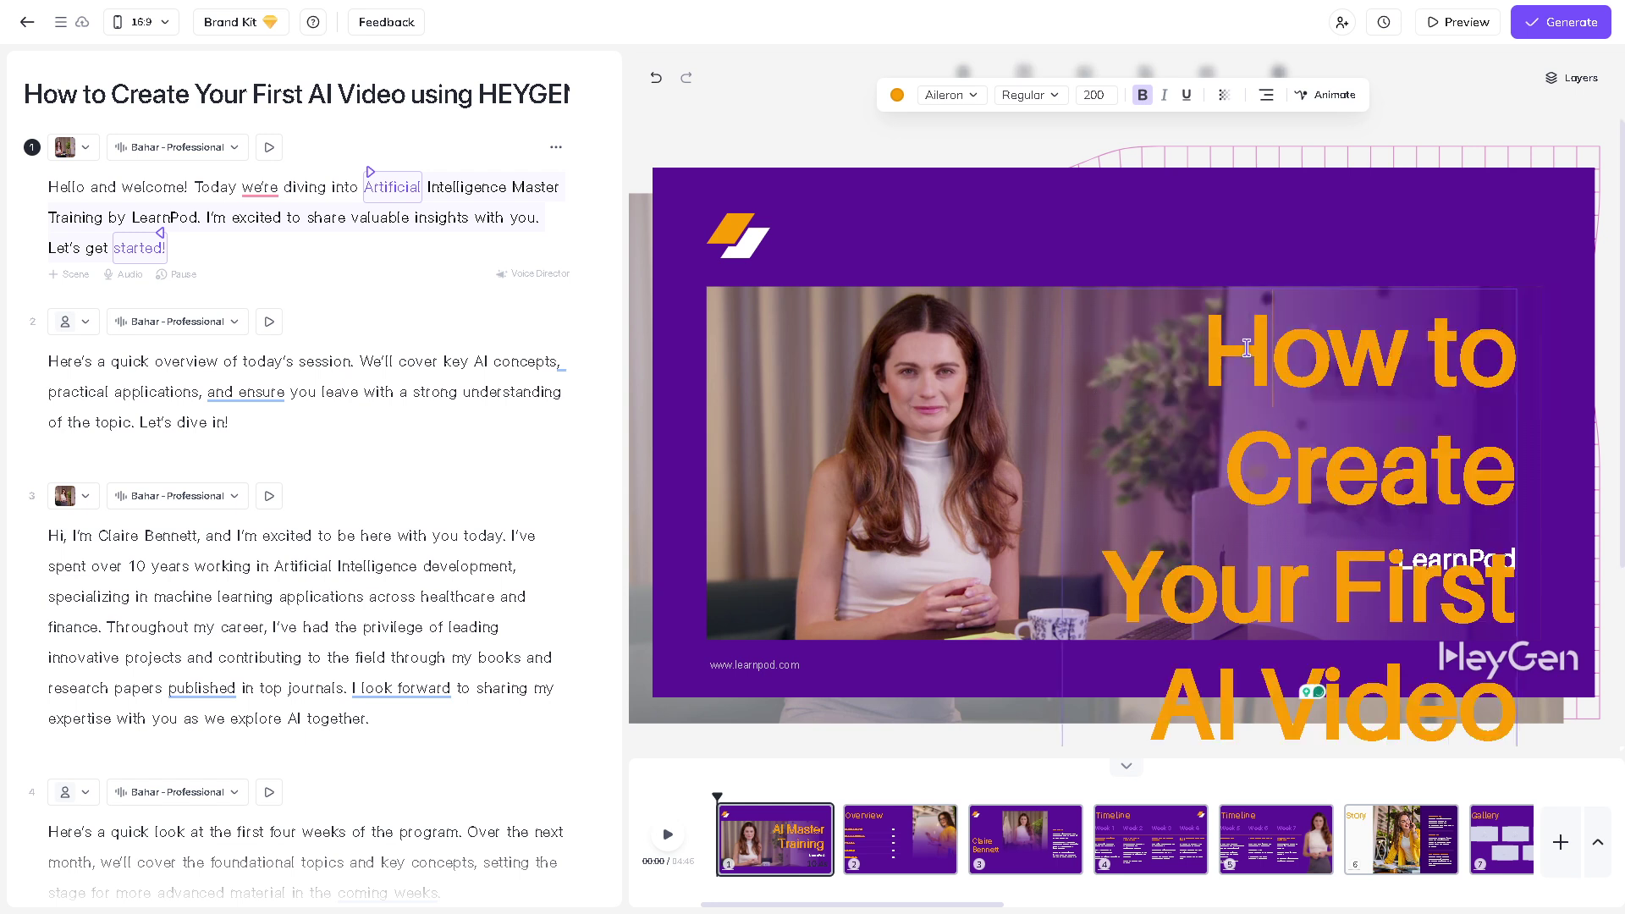
left_click(1099, 95)
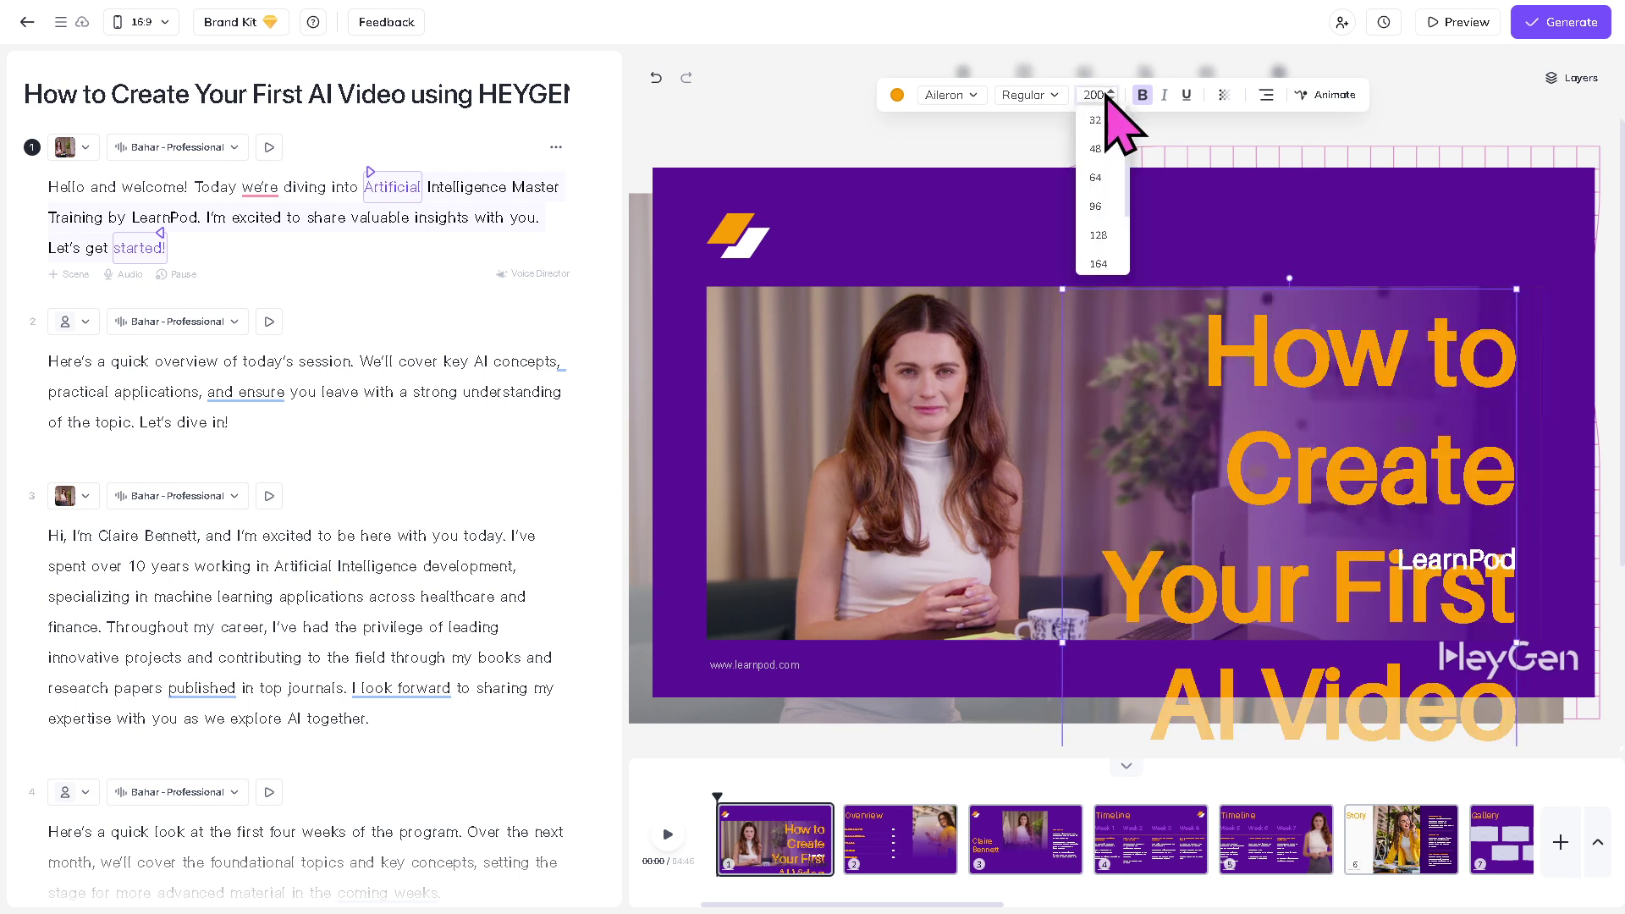
left_click(1098, 235)
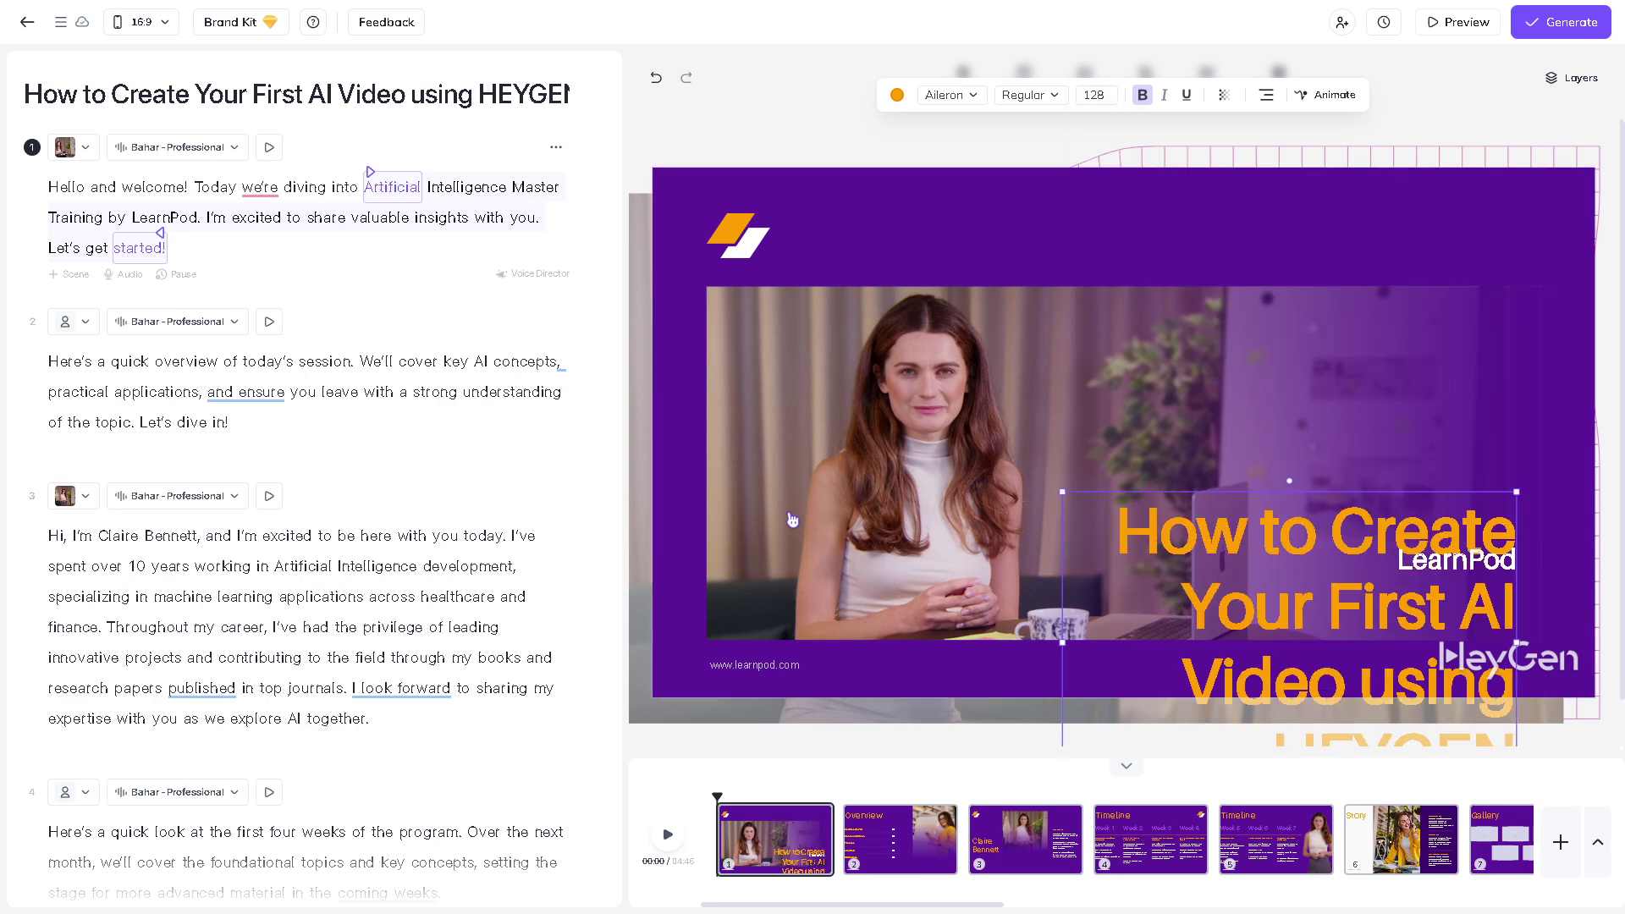
Move the headline up on the slide and delete the LearnPod text.
left_click_drag(1199, 579, 1119, 326)
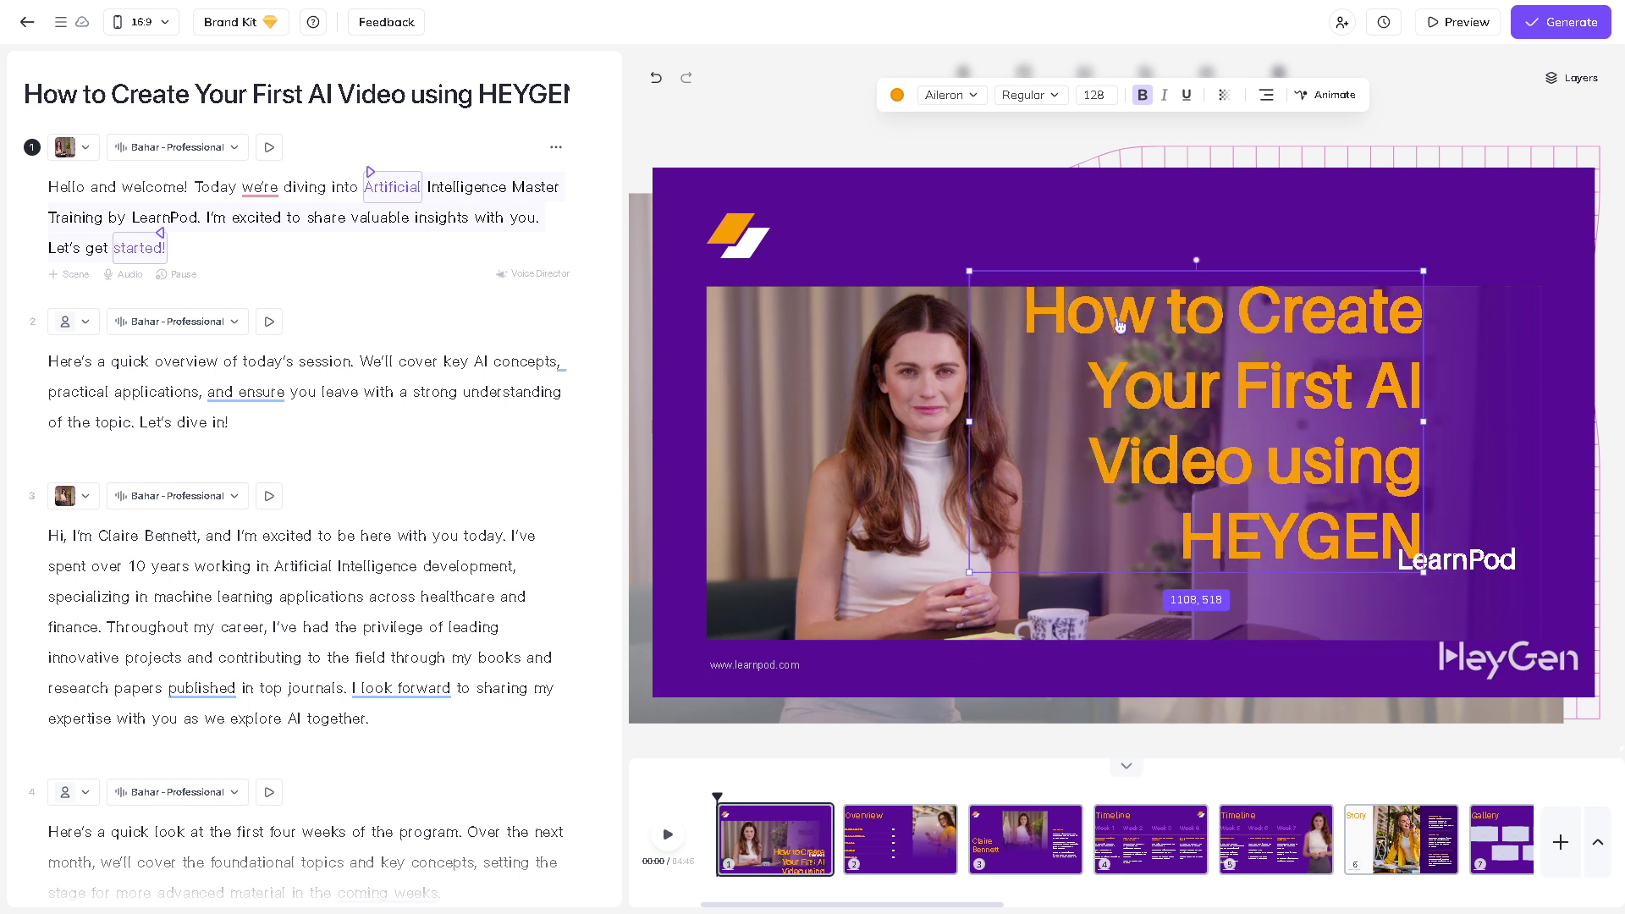
left_click(1495, 572)
key("Delete")
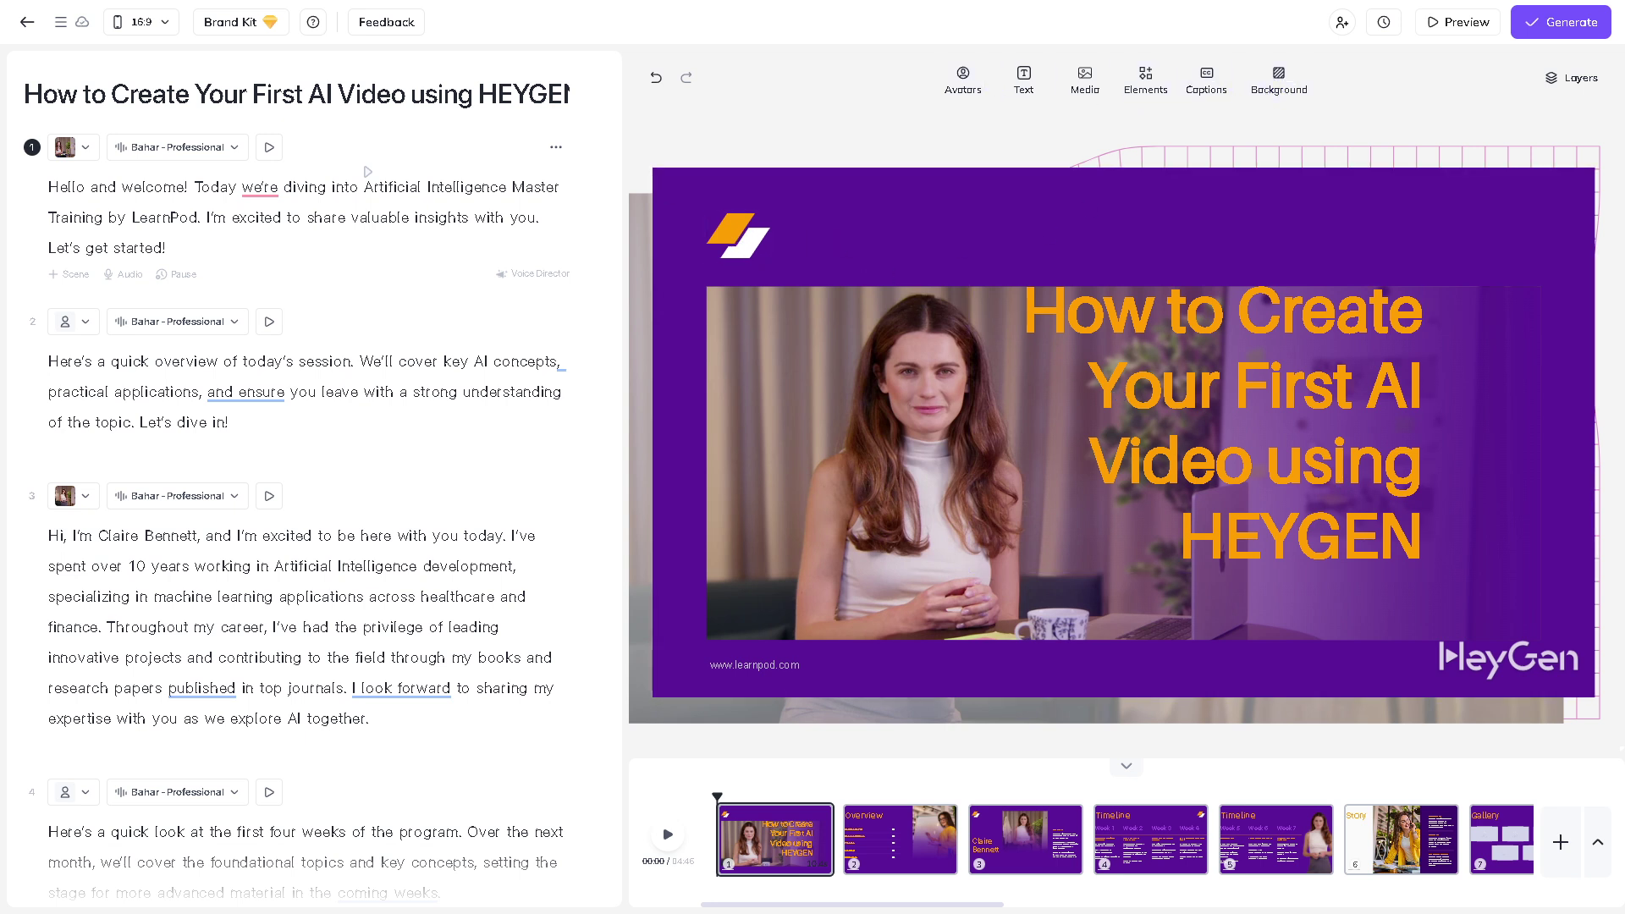
left_click(1288, 82)
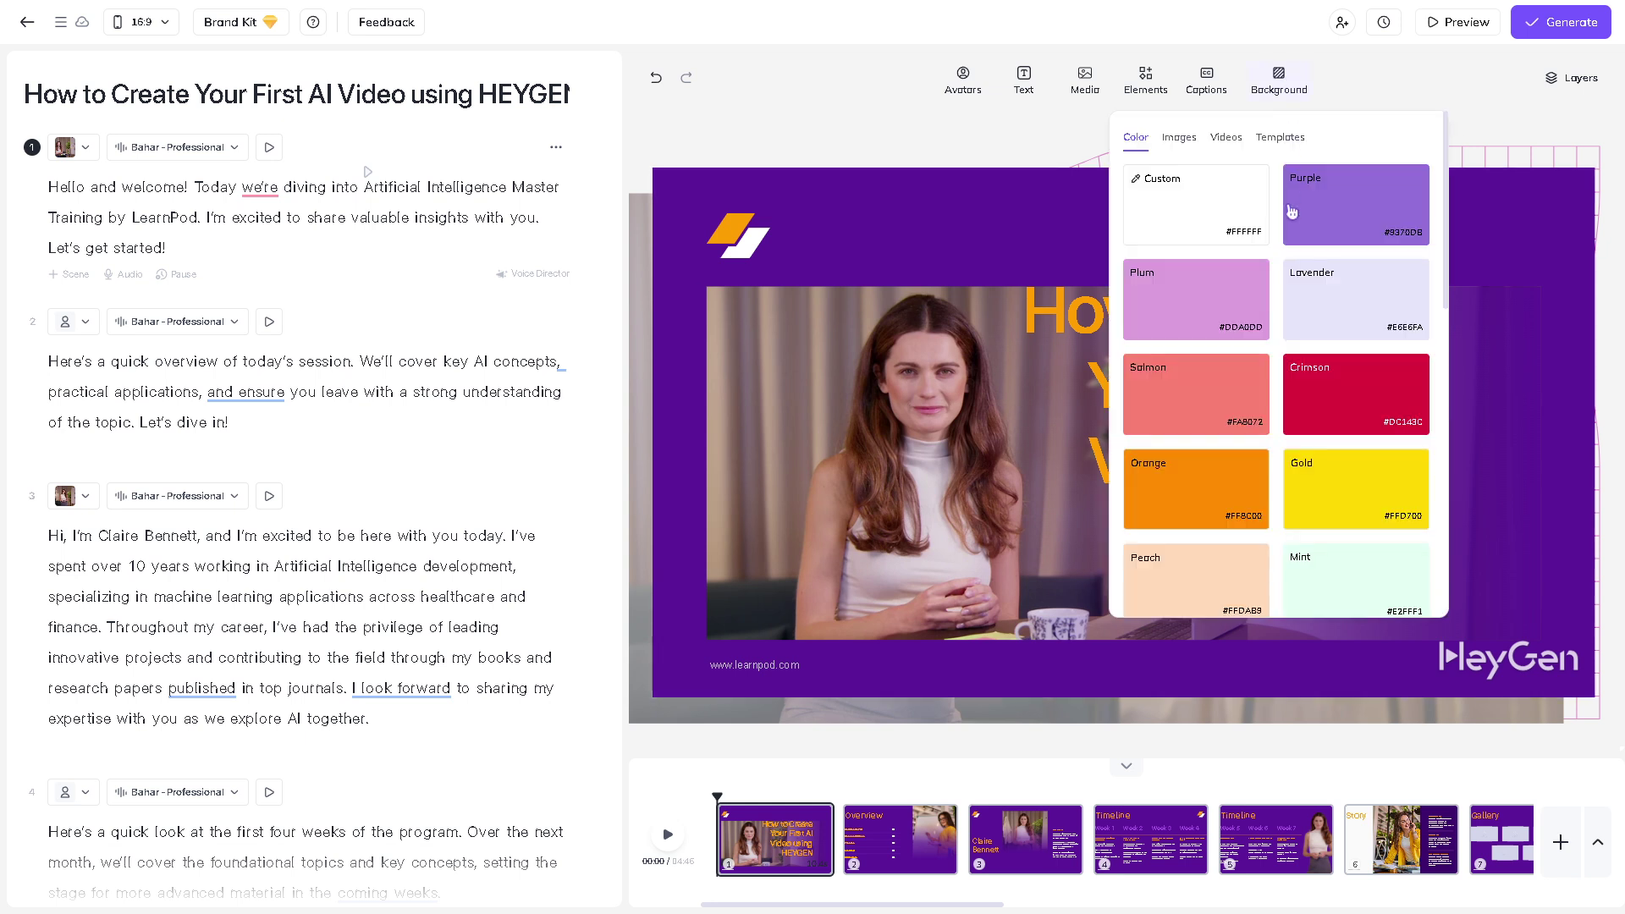
left_click(1162, 219)
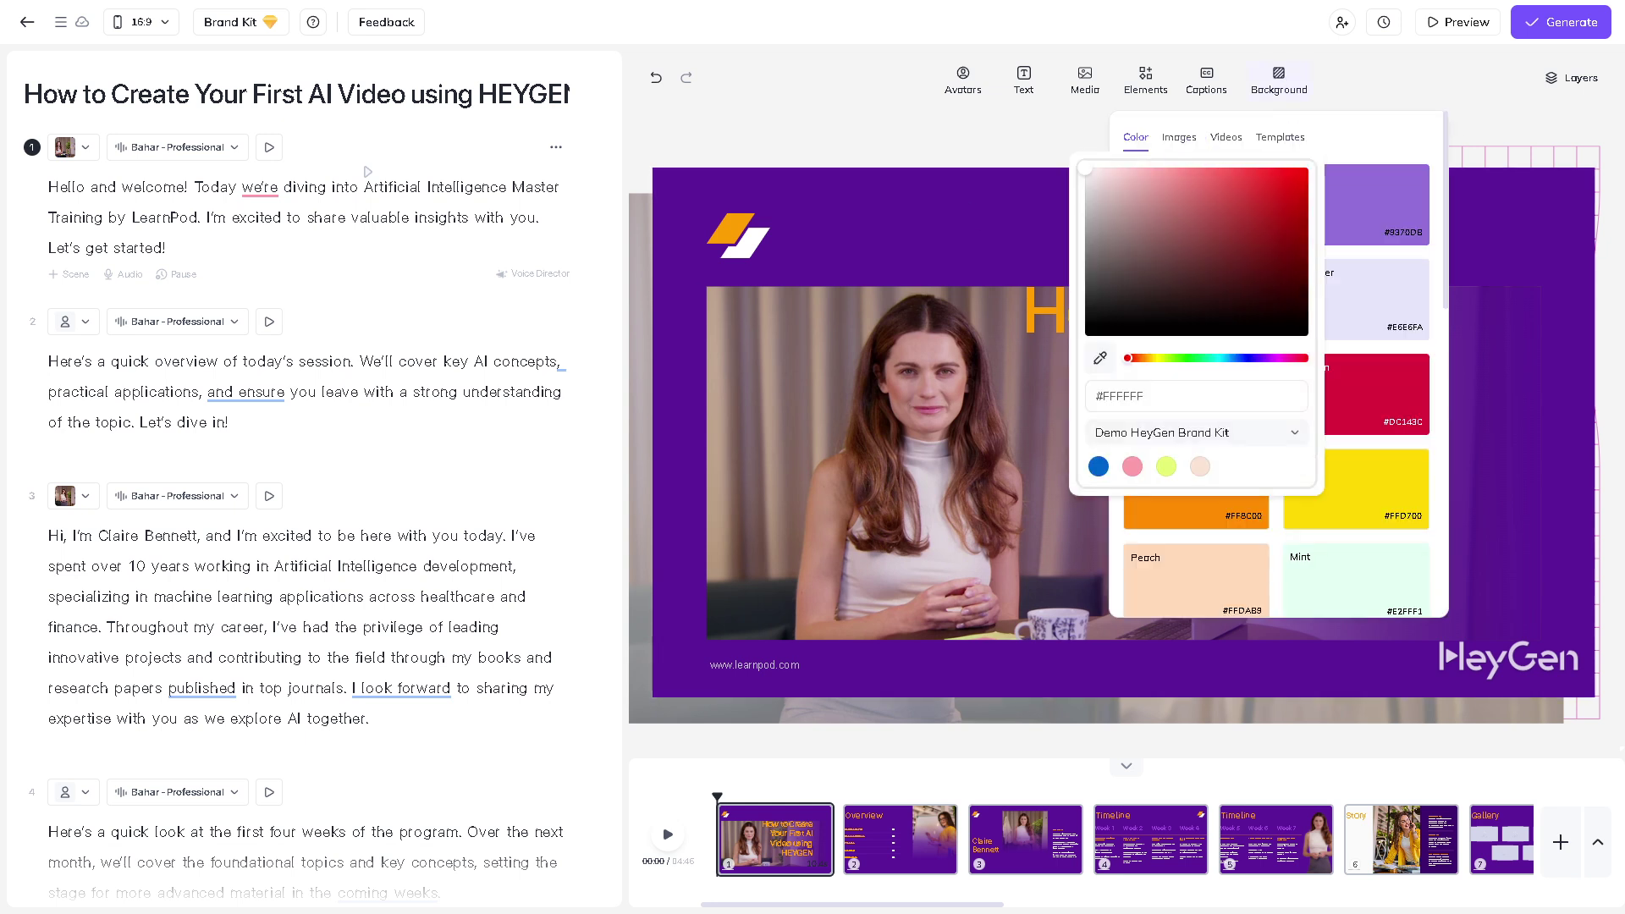
left_click(1178, 137)
scroll(1193, 381, "down", 2)
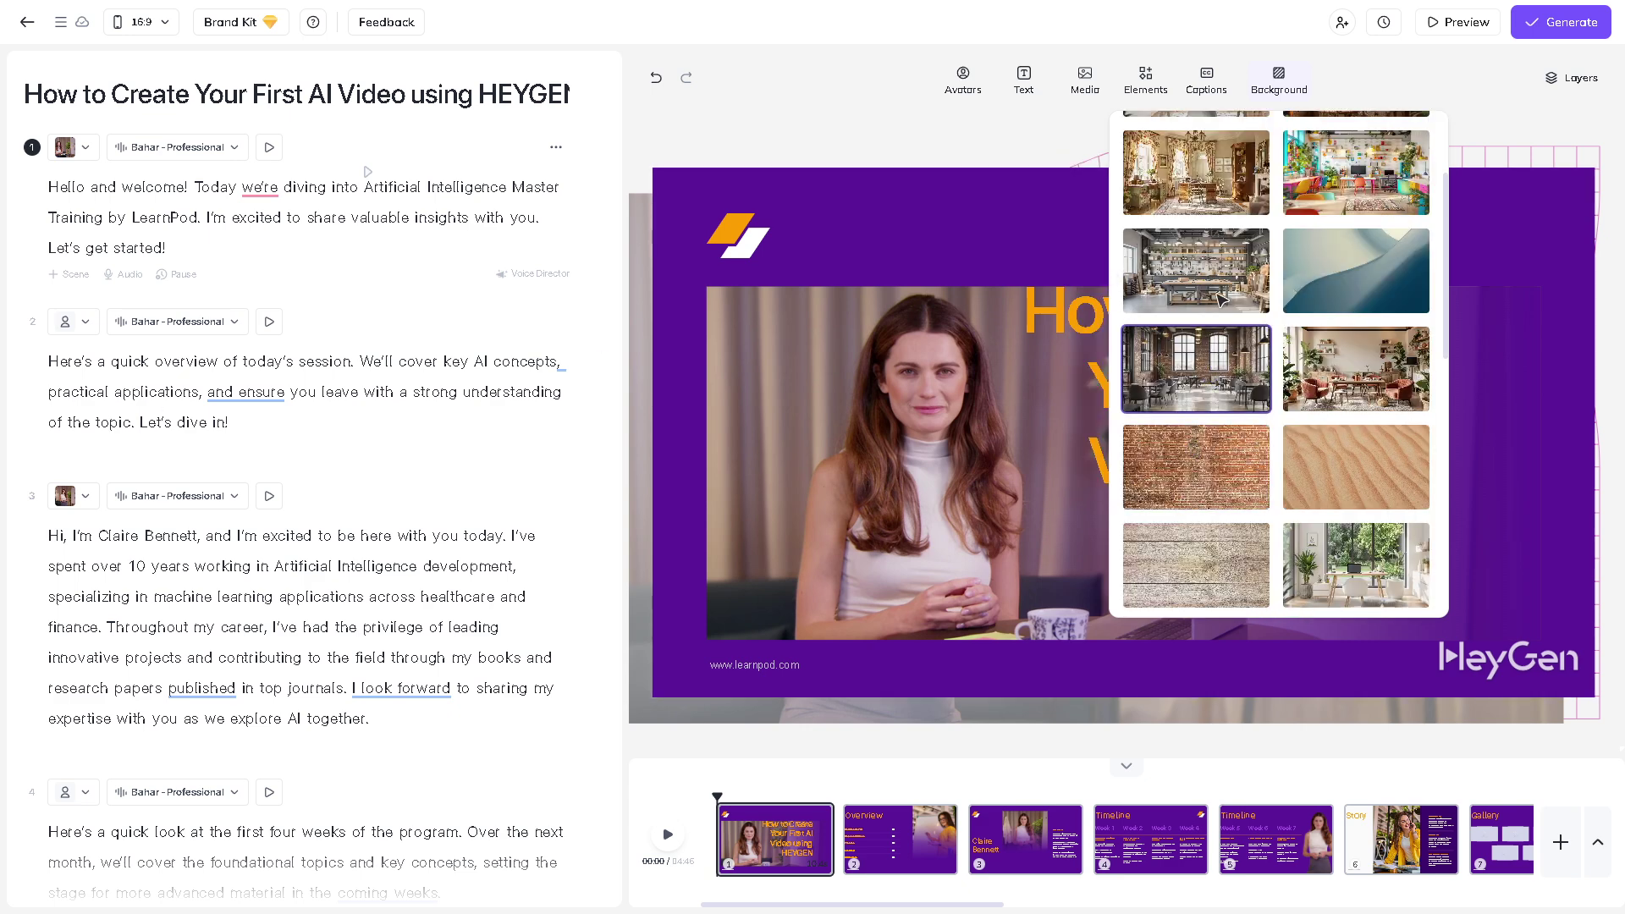
left_click(1349, 181)
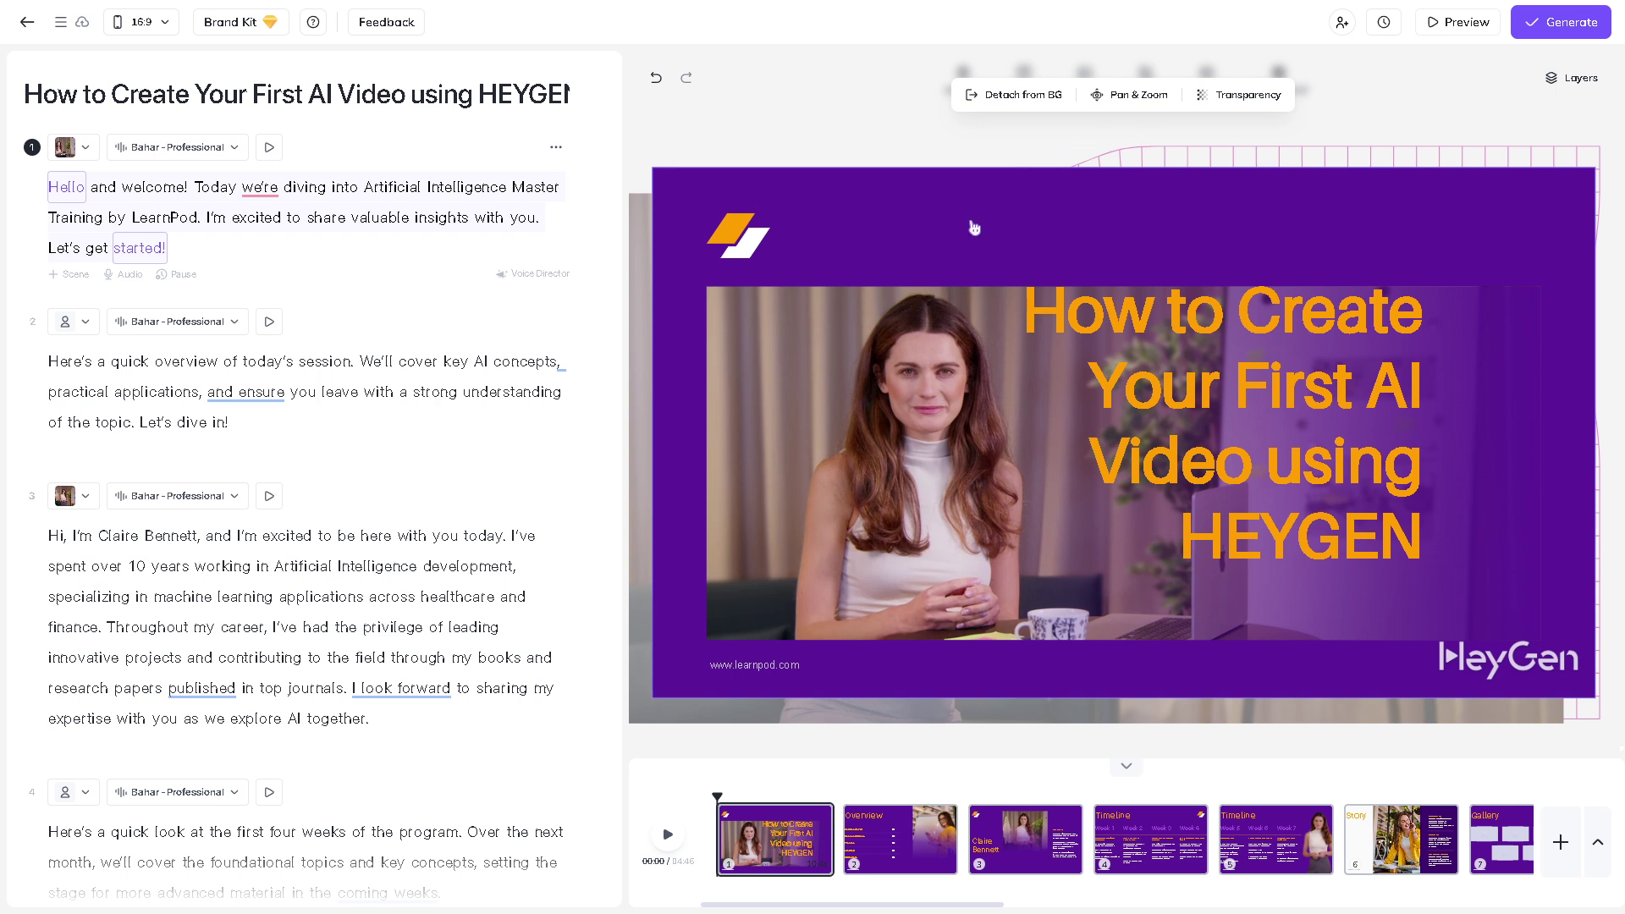
left_click(1574, 82)
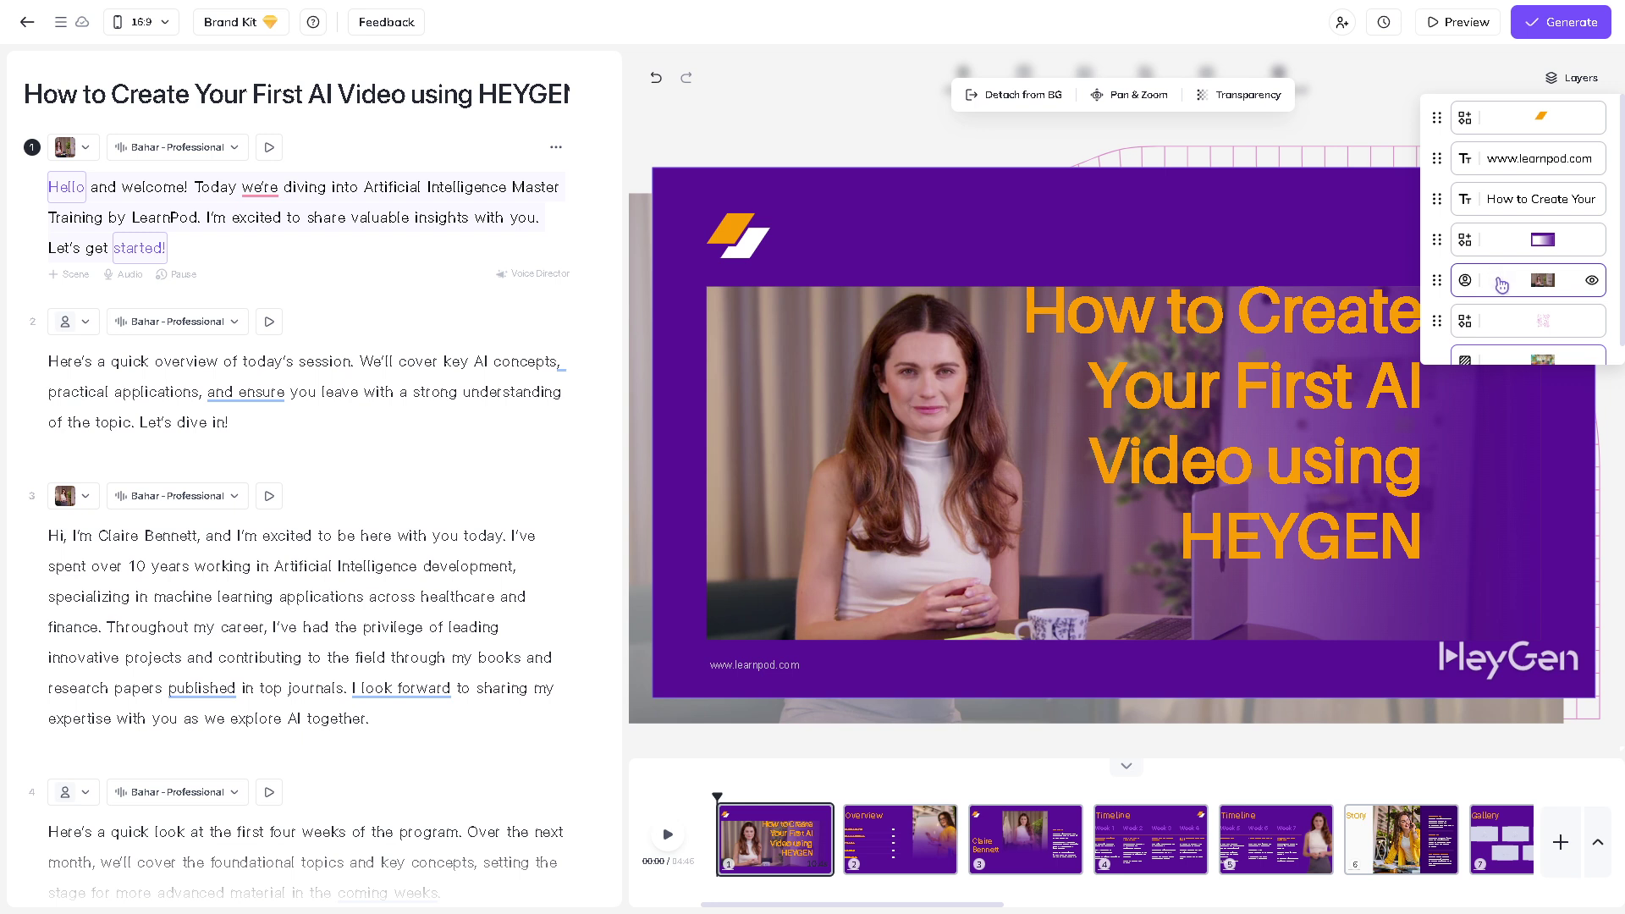
scroll(1500, 285, "down", 1)
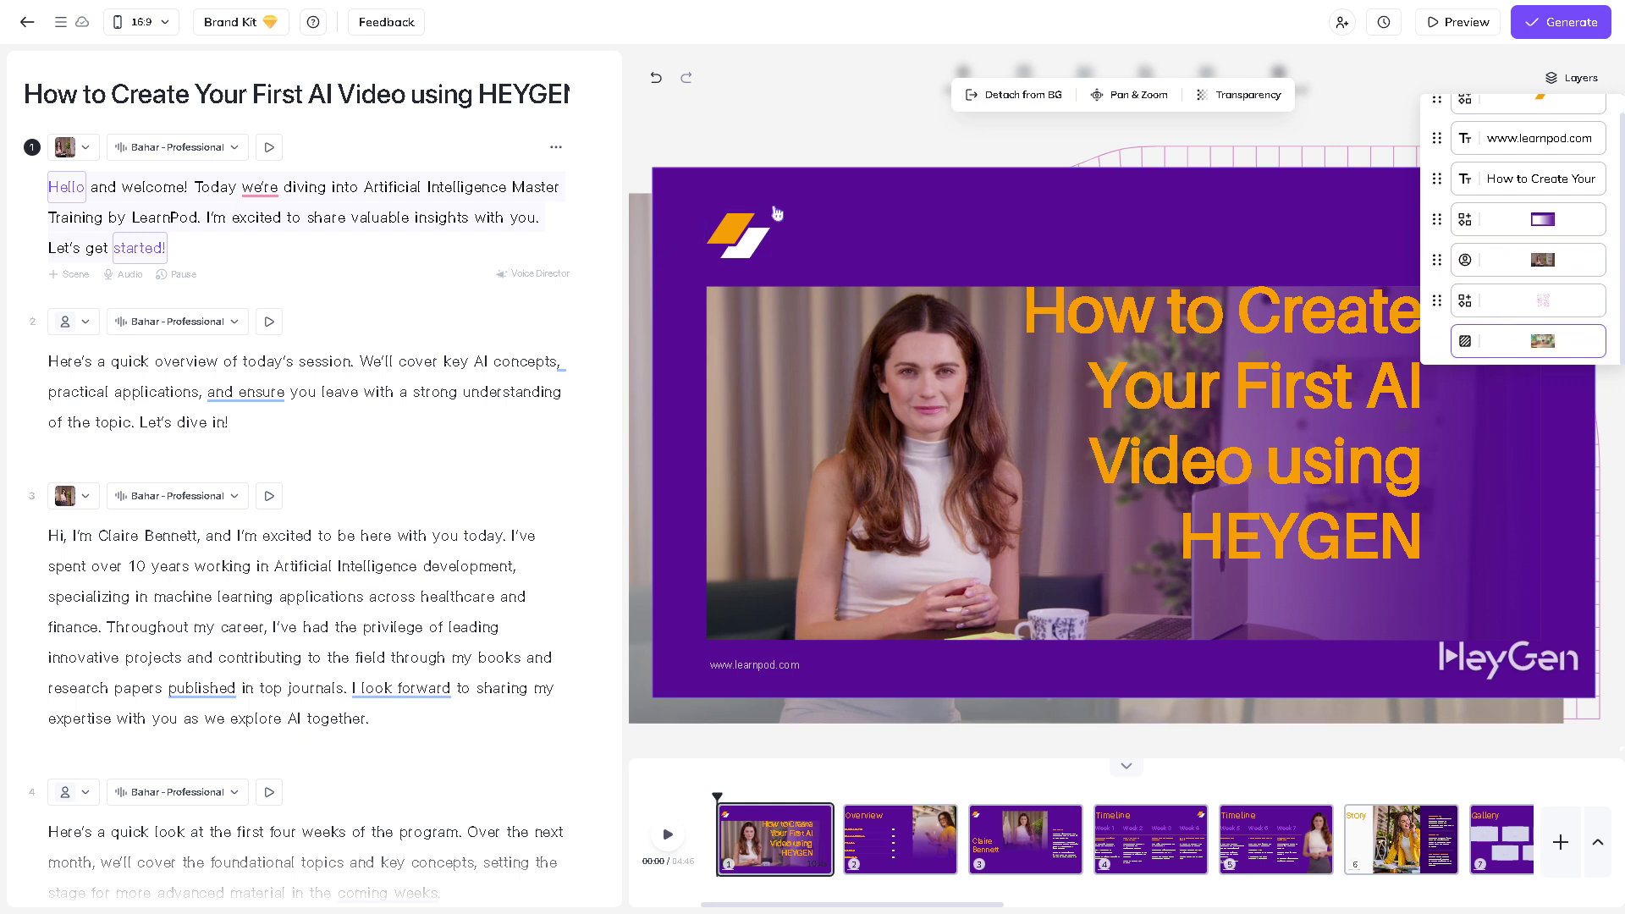
left_click(350, 193)
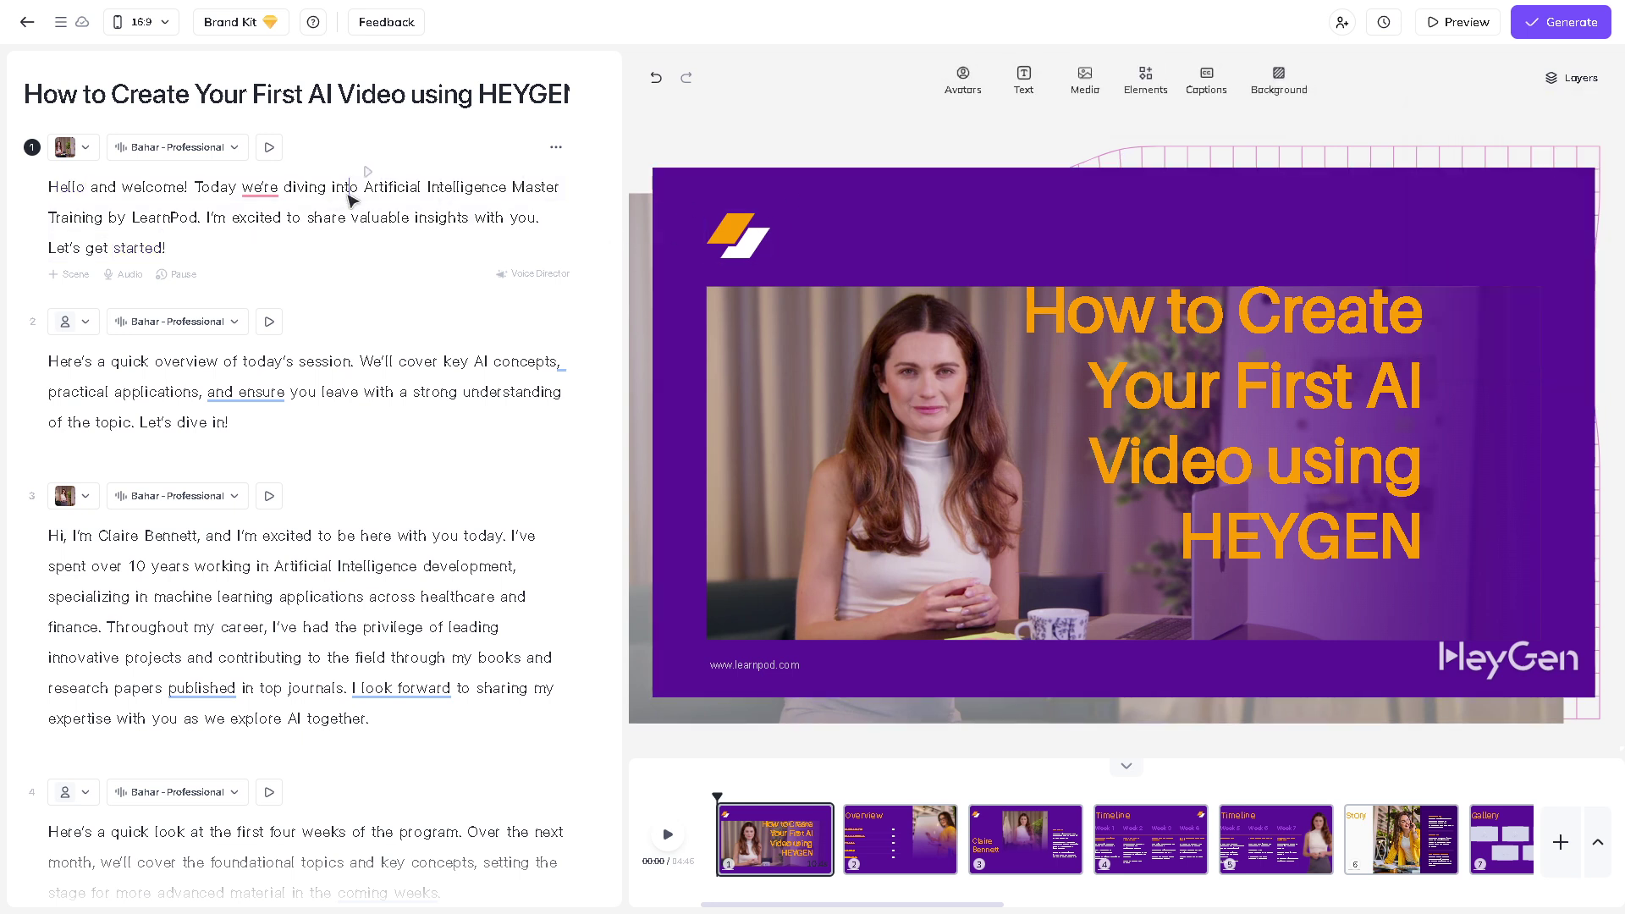
Replace scene 1's script with 'How to Create Your First AI Video using HEYGEN' and preview its narration.
triple_click(349, 199)
left_click(337, 206)
left_click(556, 147)
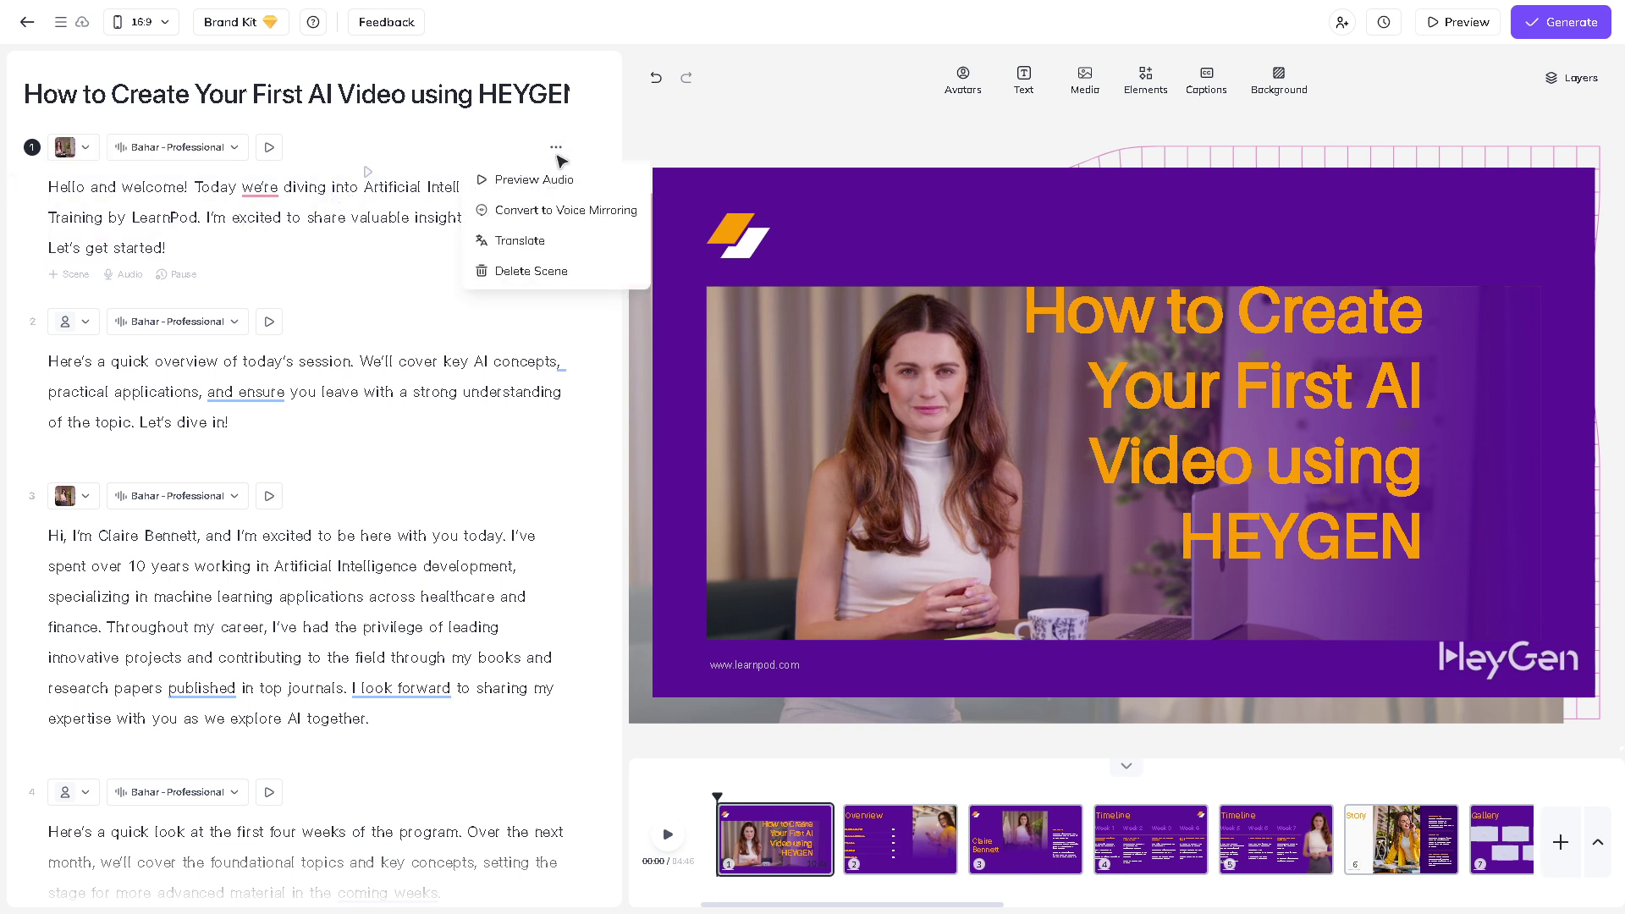
left_click(369, 220)
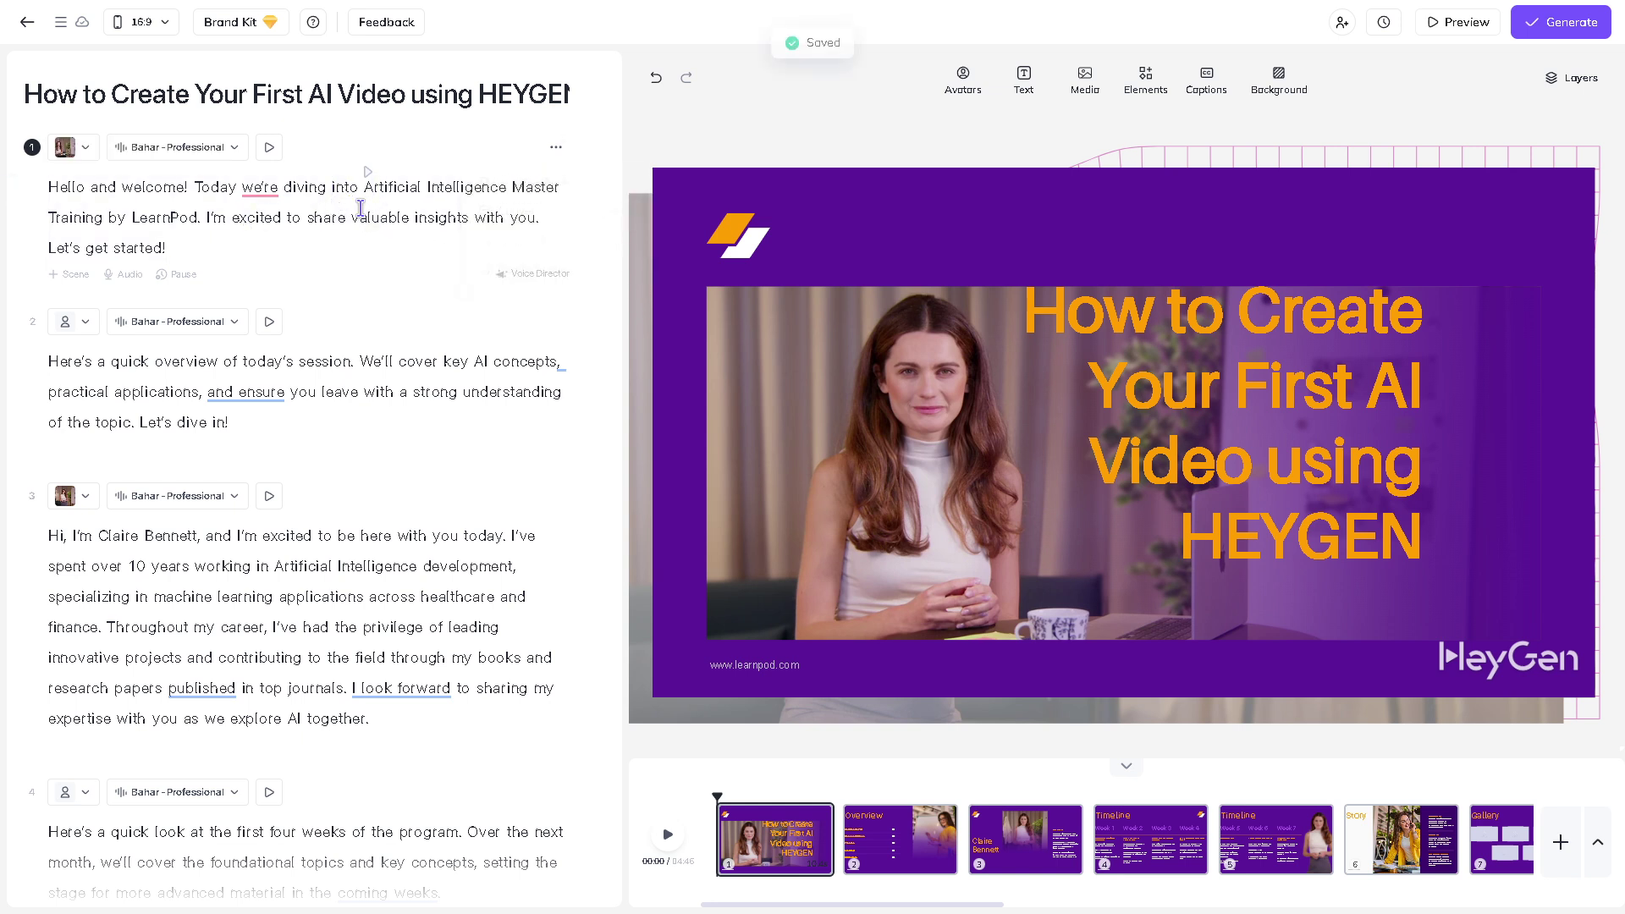
triple_click(360, 208)
type("How to Create Your First AI Video using HEYGEN")
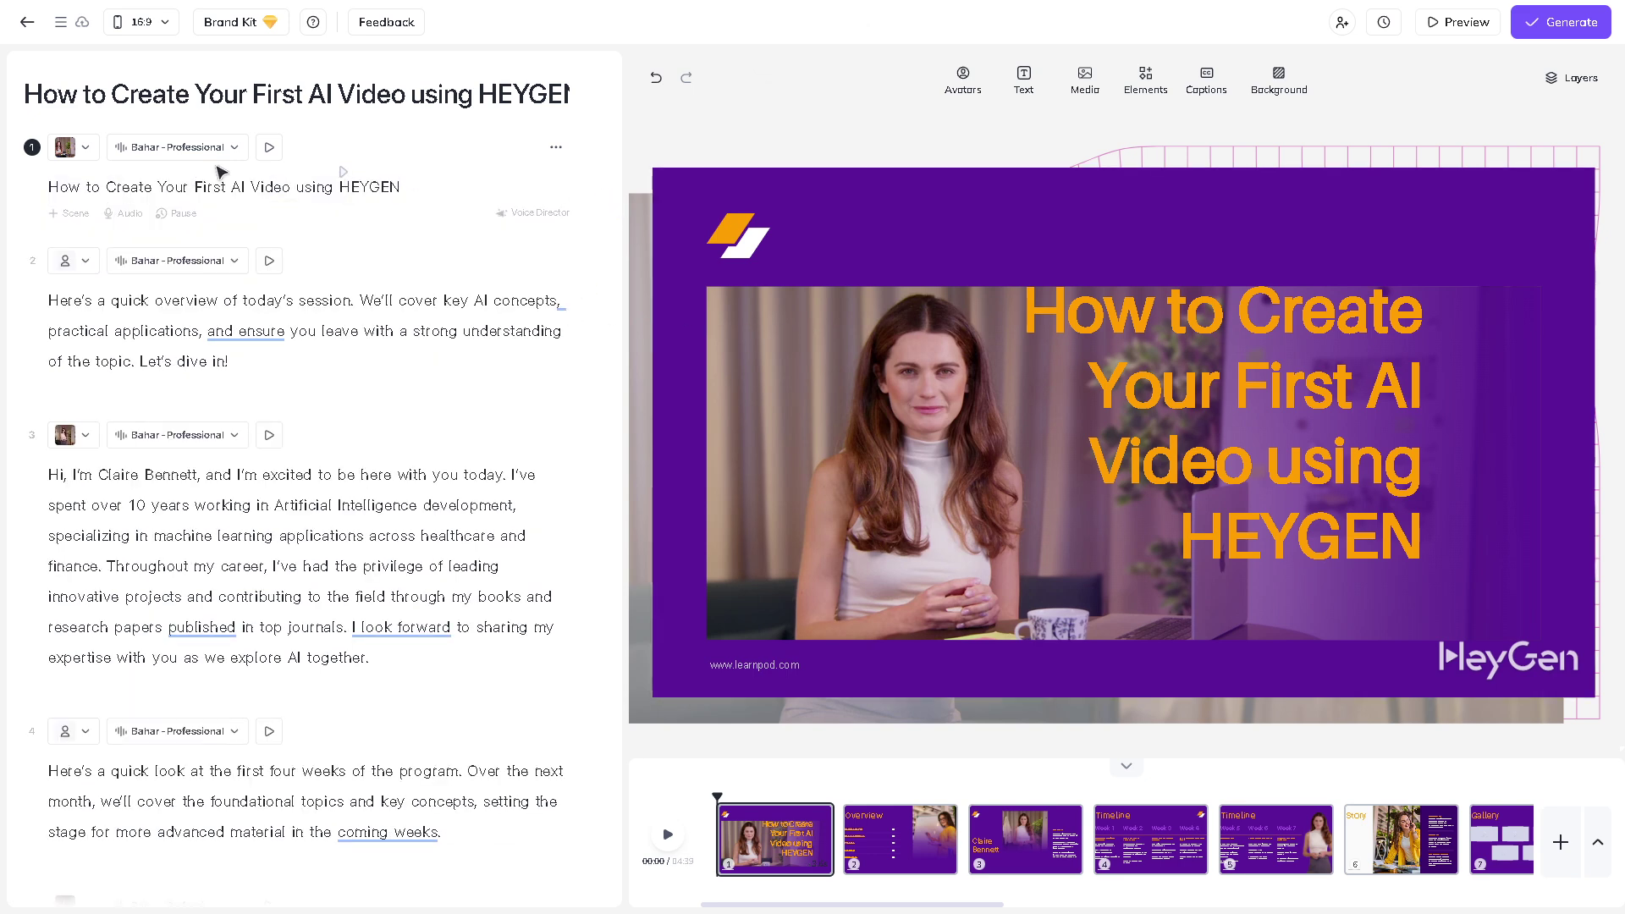
left_click(270, 155)
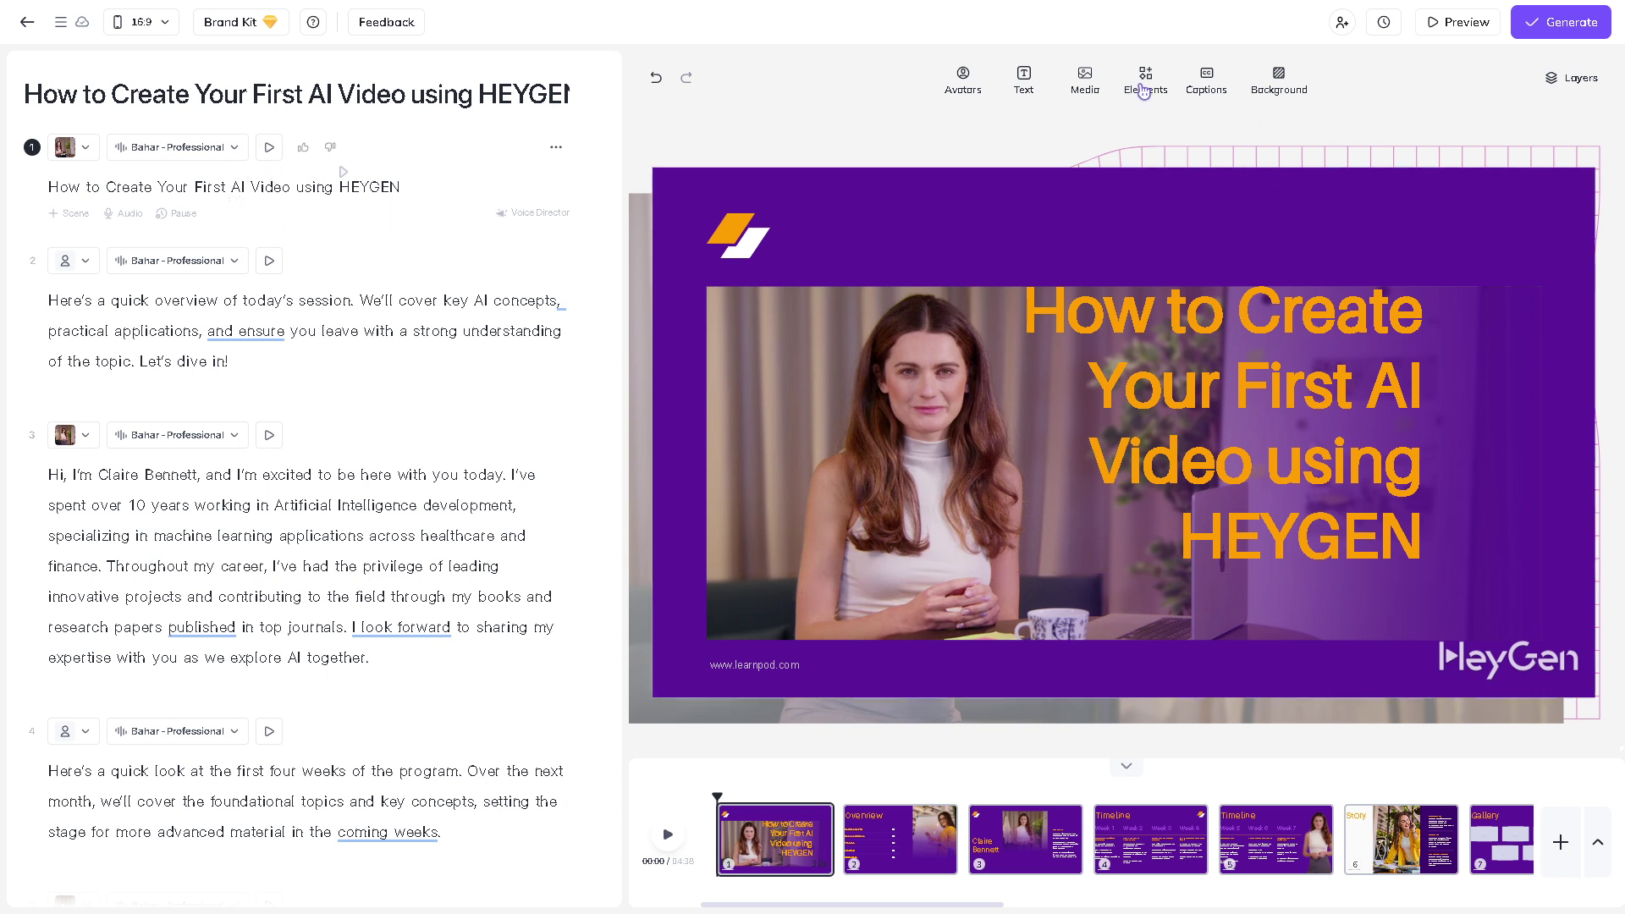
left_click(971, 82)
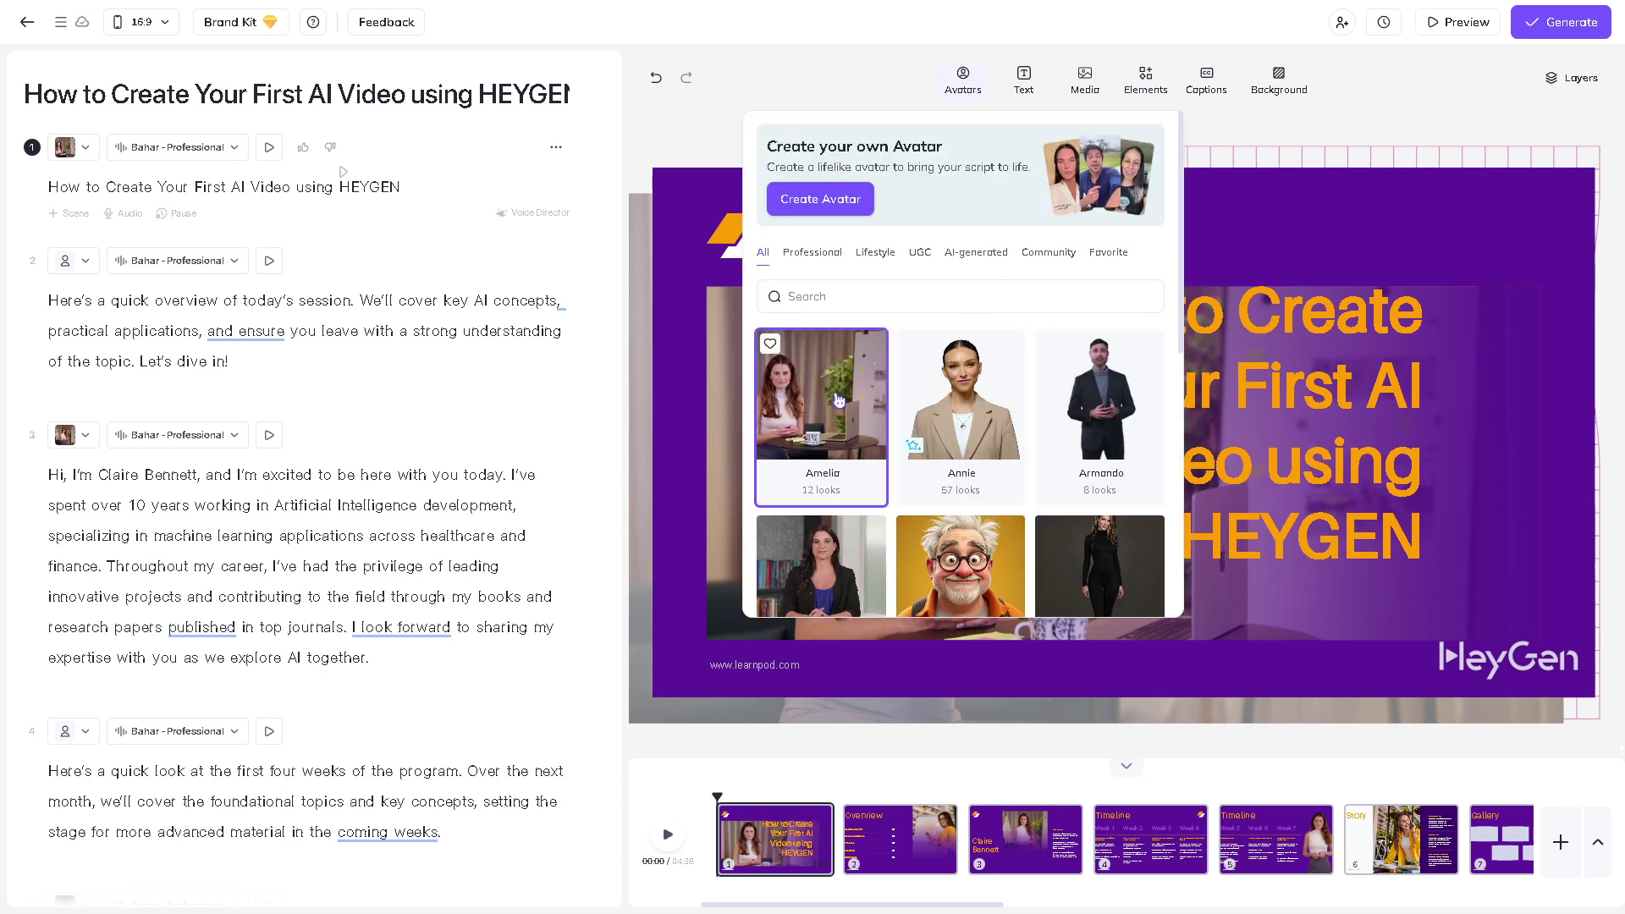
scroll(838, 400, "down", 2)
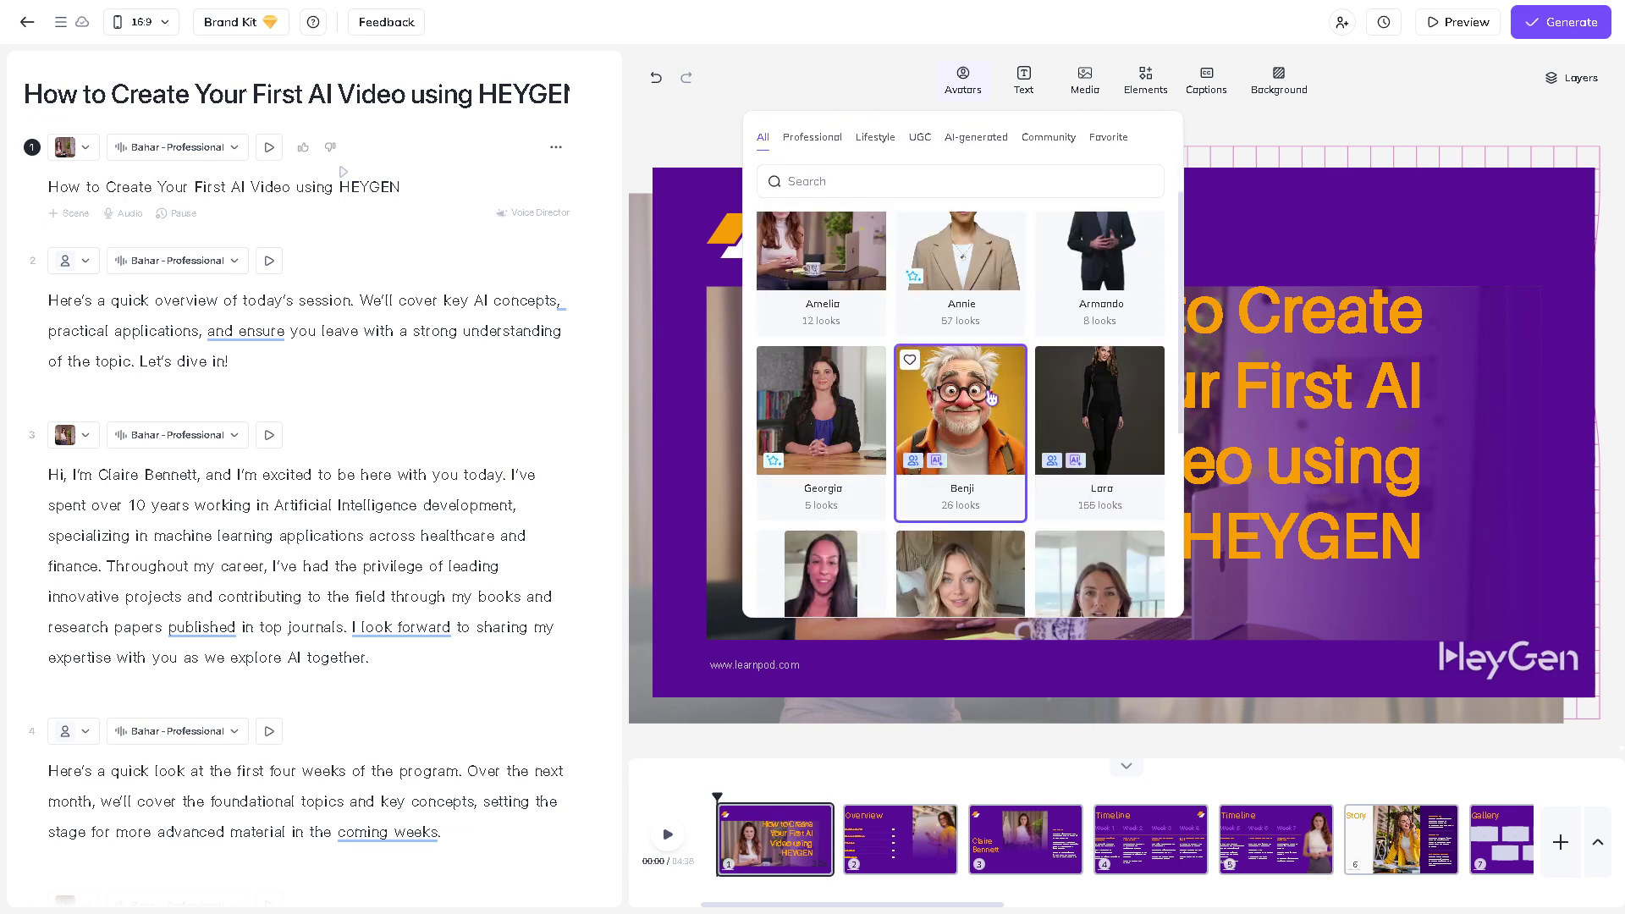
left_click(989, 398)
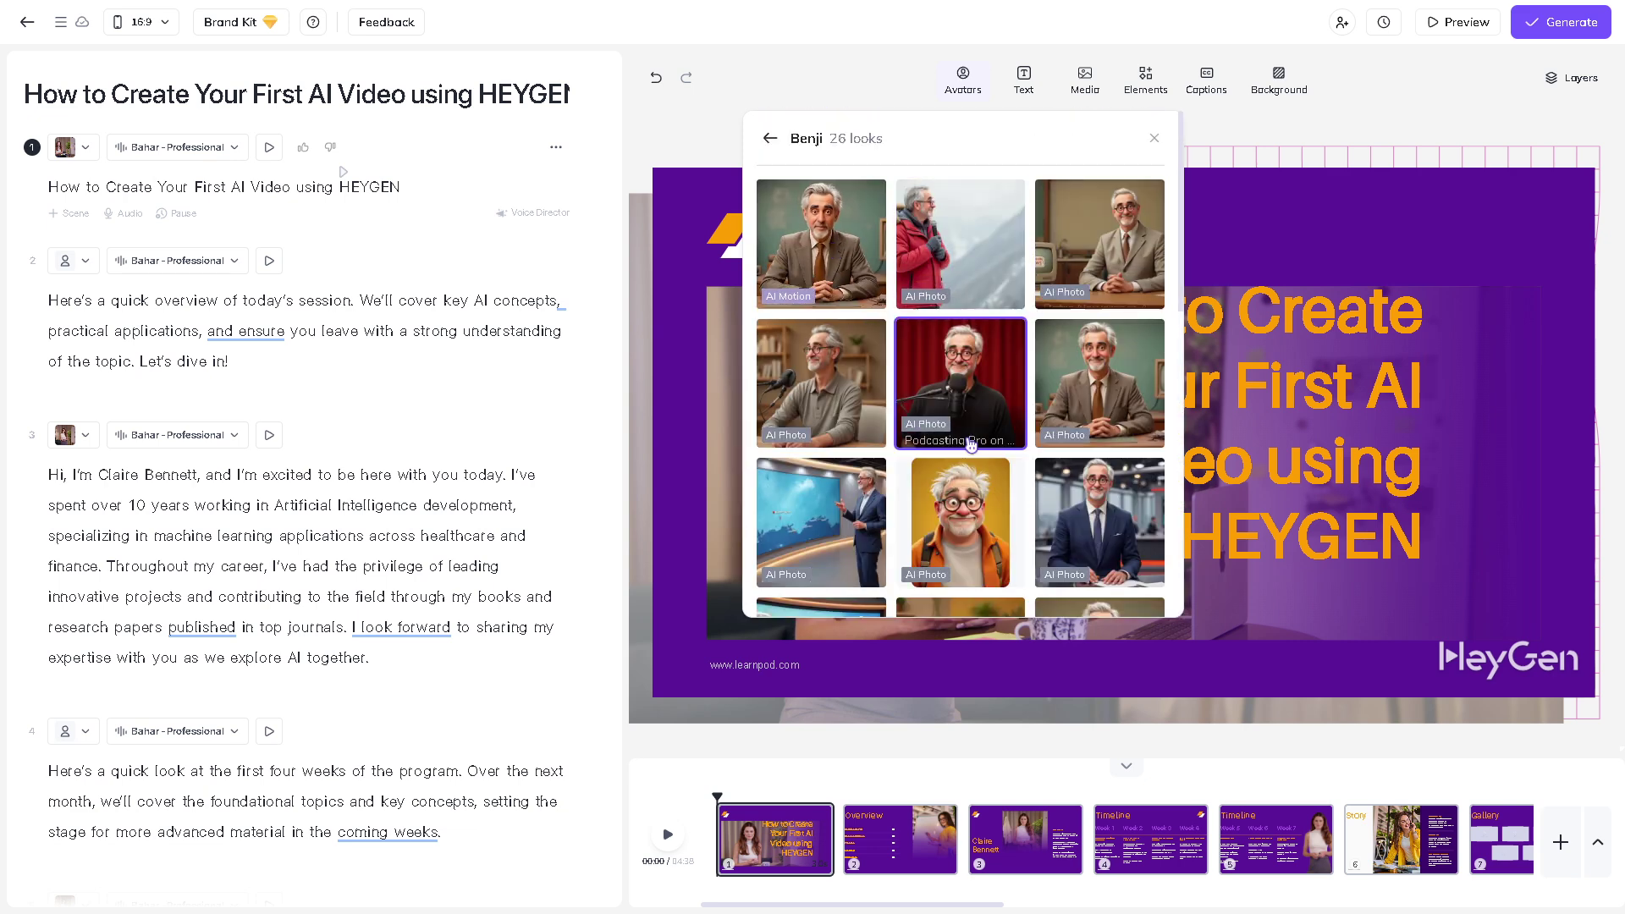
left_click(642, 354)
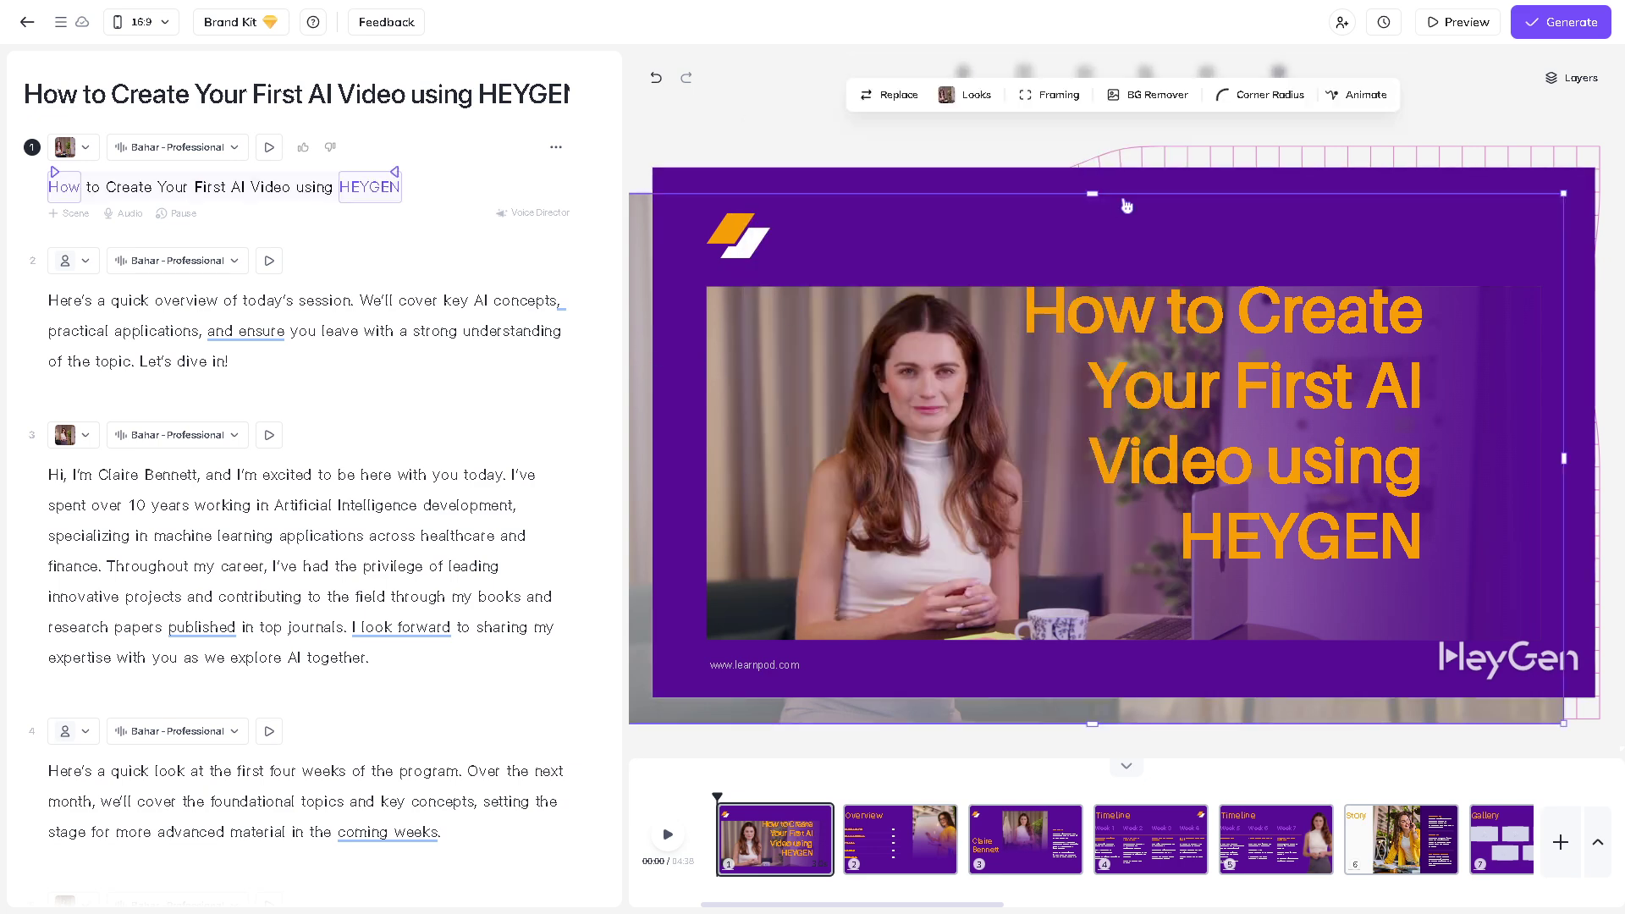
left_click(1449, 25)
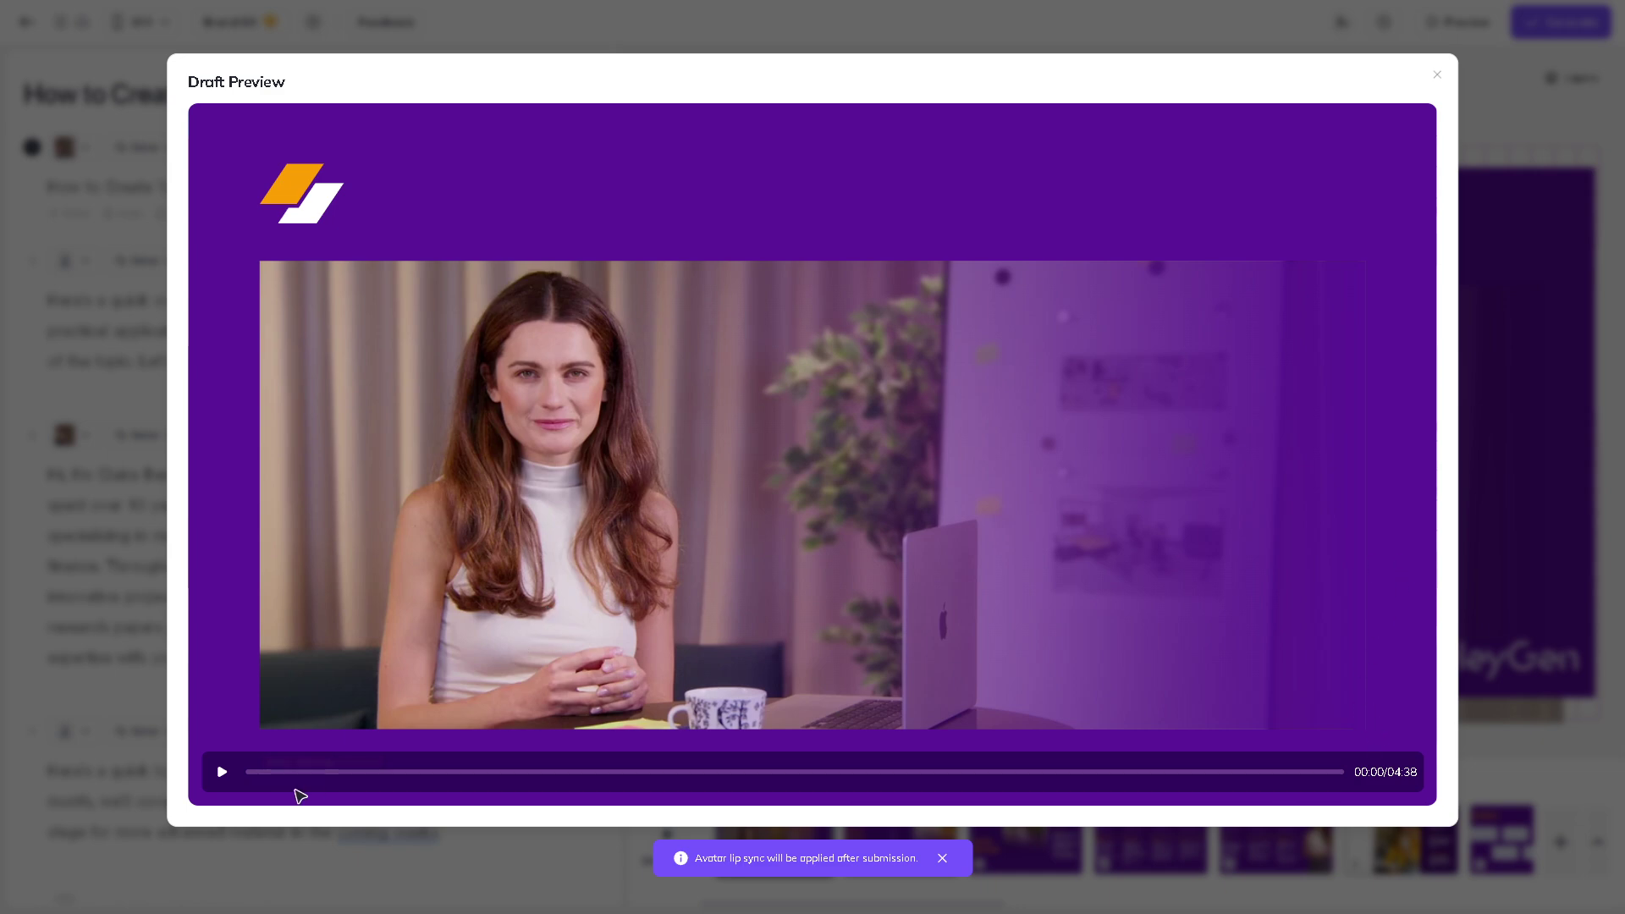
left_click(222, 772)
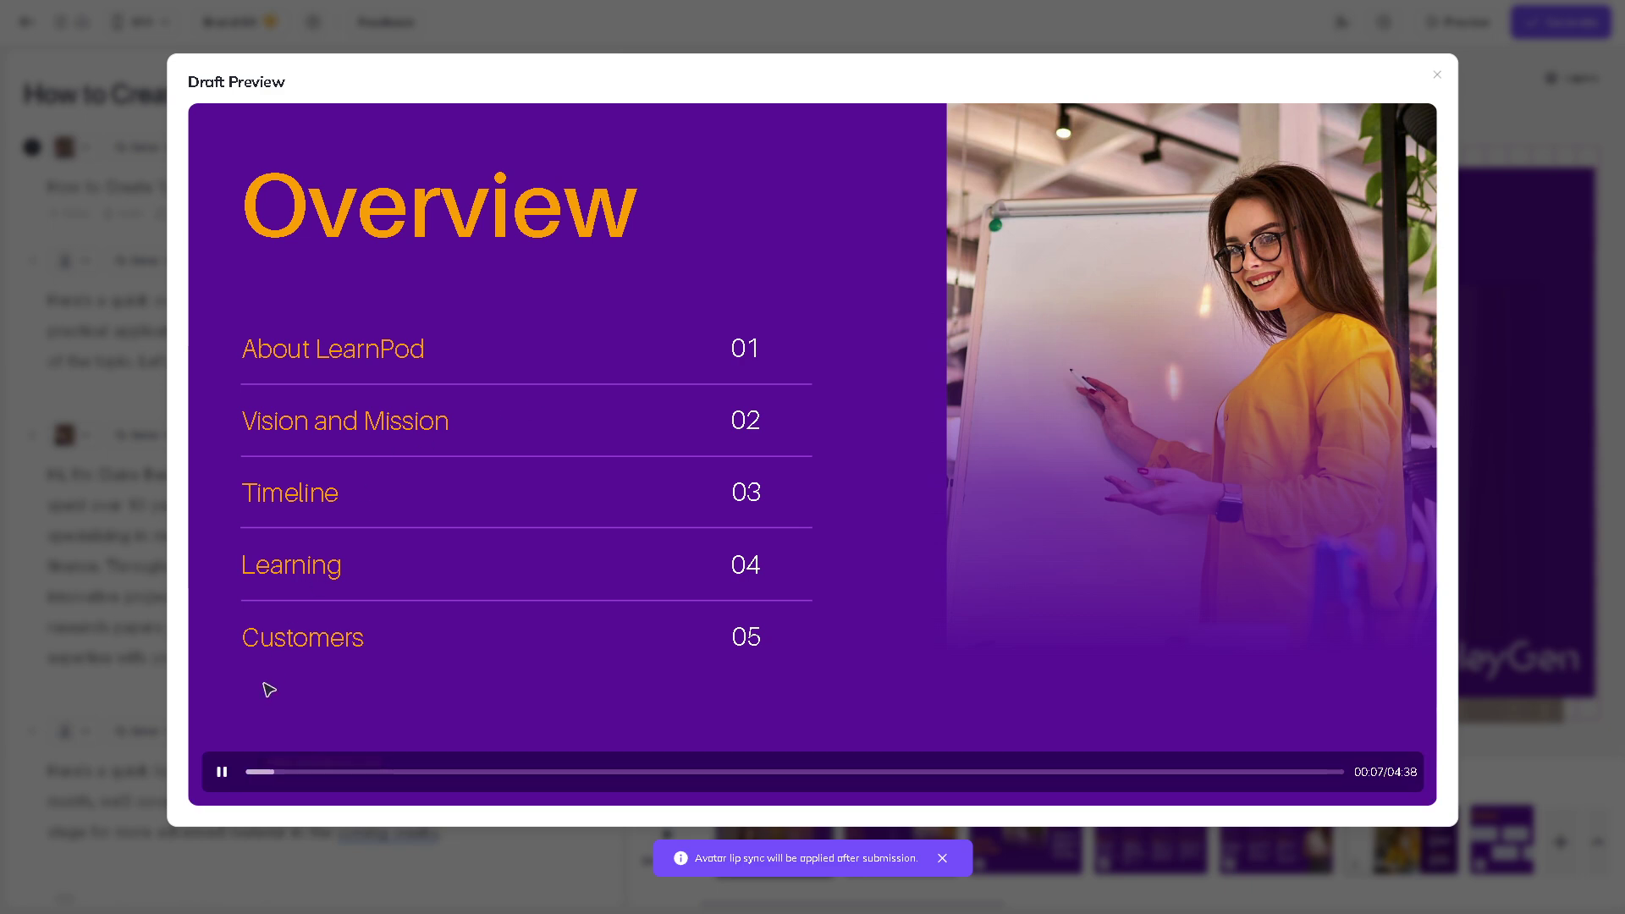
left_click(246, 771)
left_click(248, 772)
left_click(250, 773)
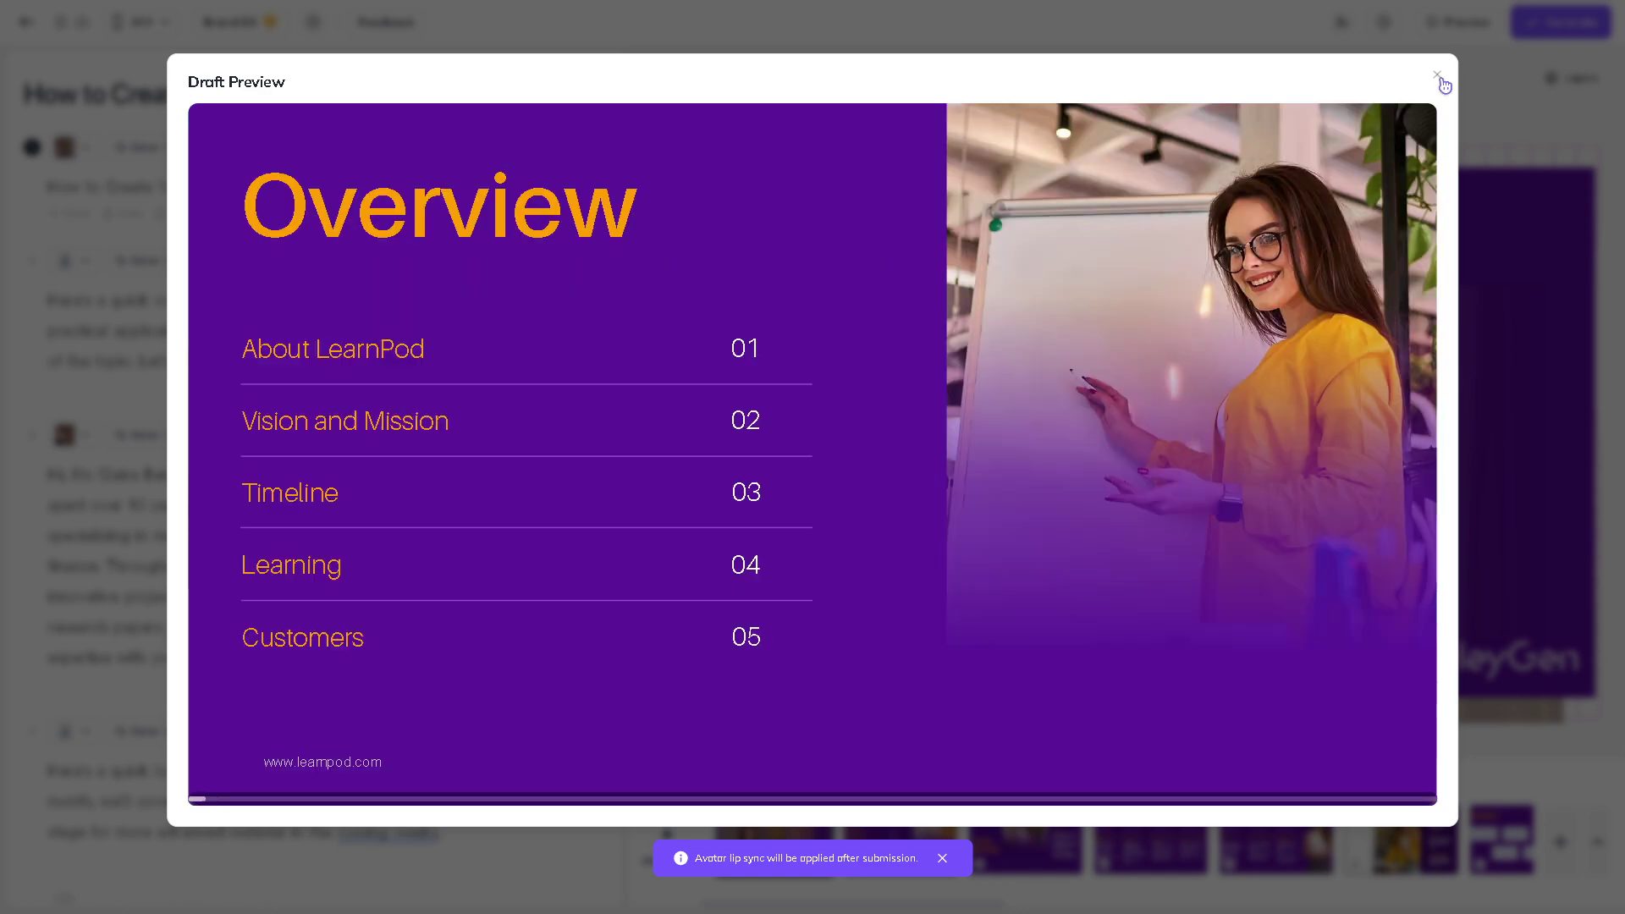
left_click(1291, 773)
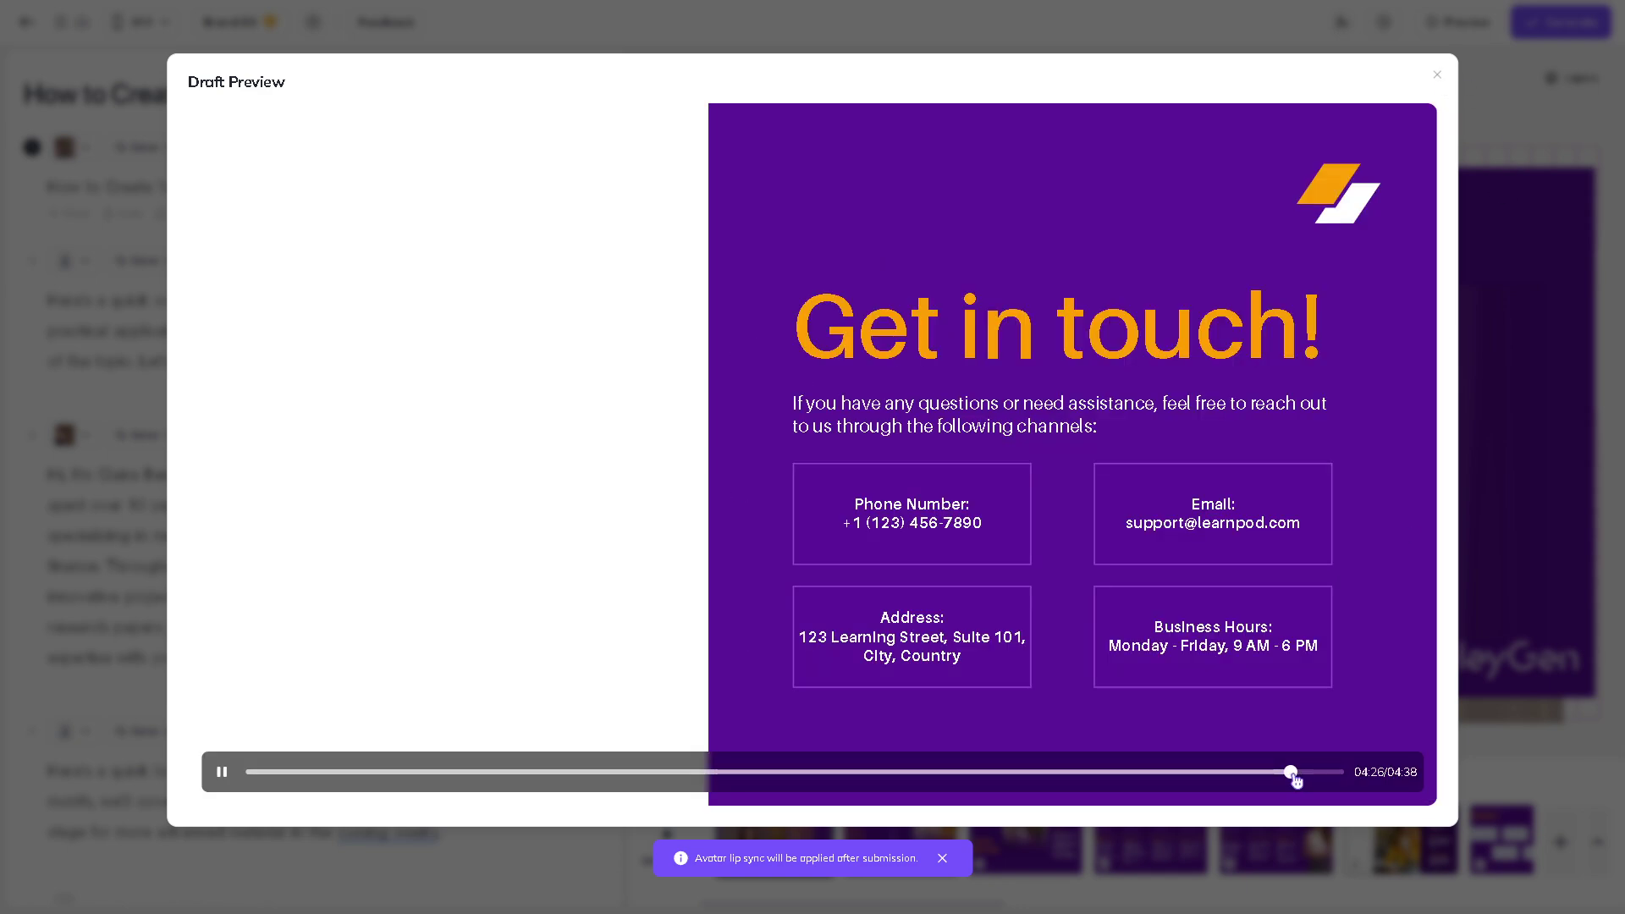
left_click(1436, 74)
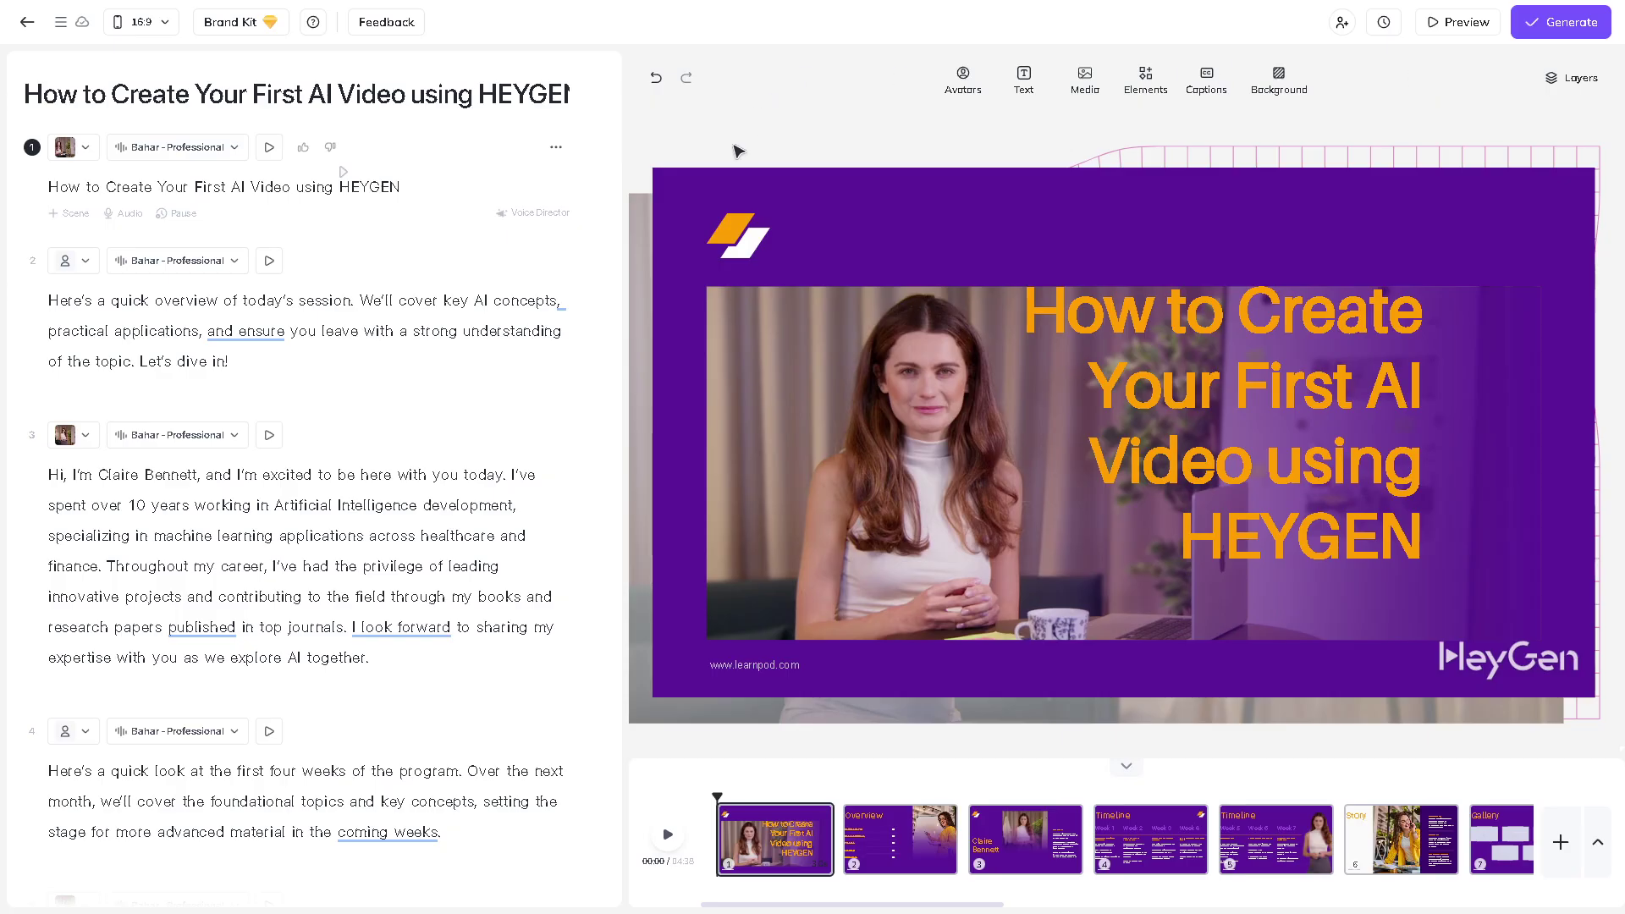
left_click(1575, 29)
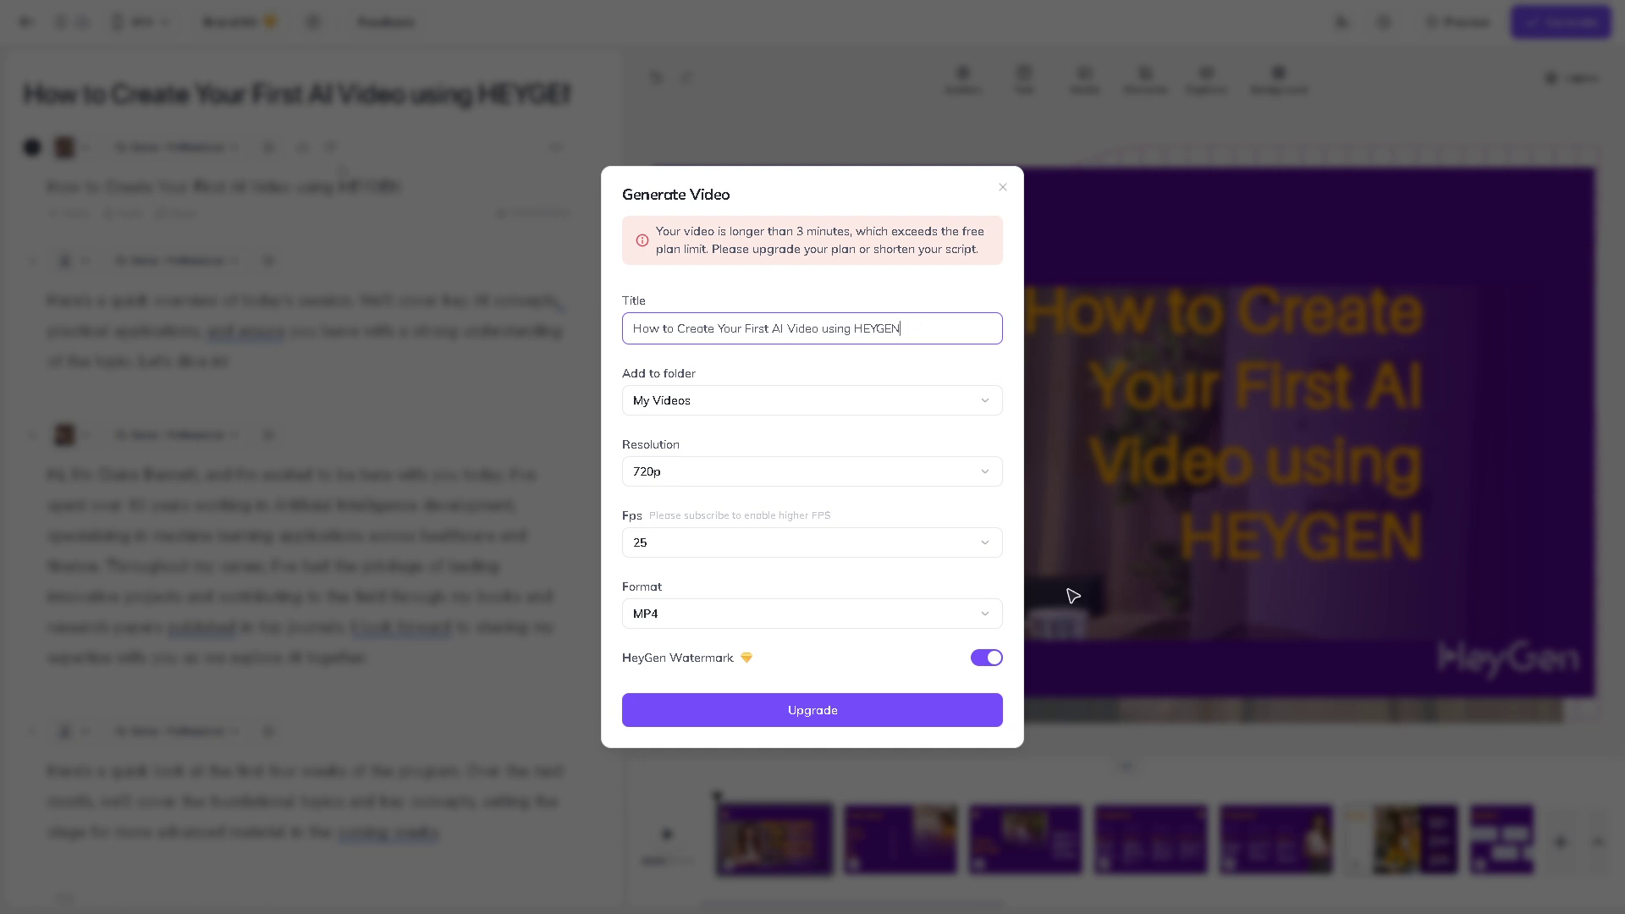
Close the generation settings without submitting and scroll down to scene 4.
left_click(497, 452)
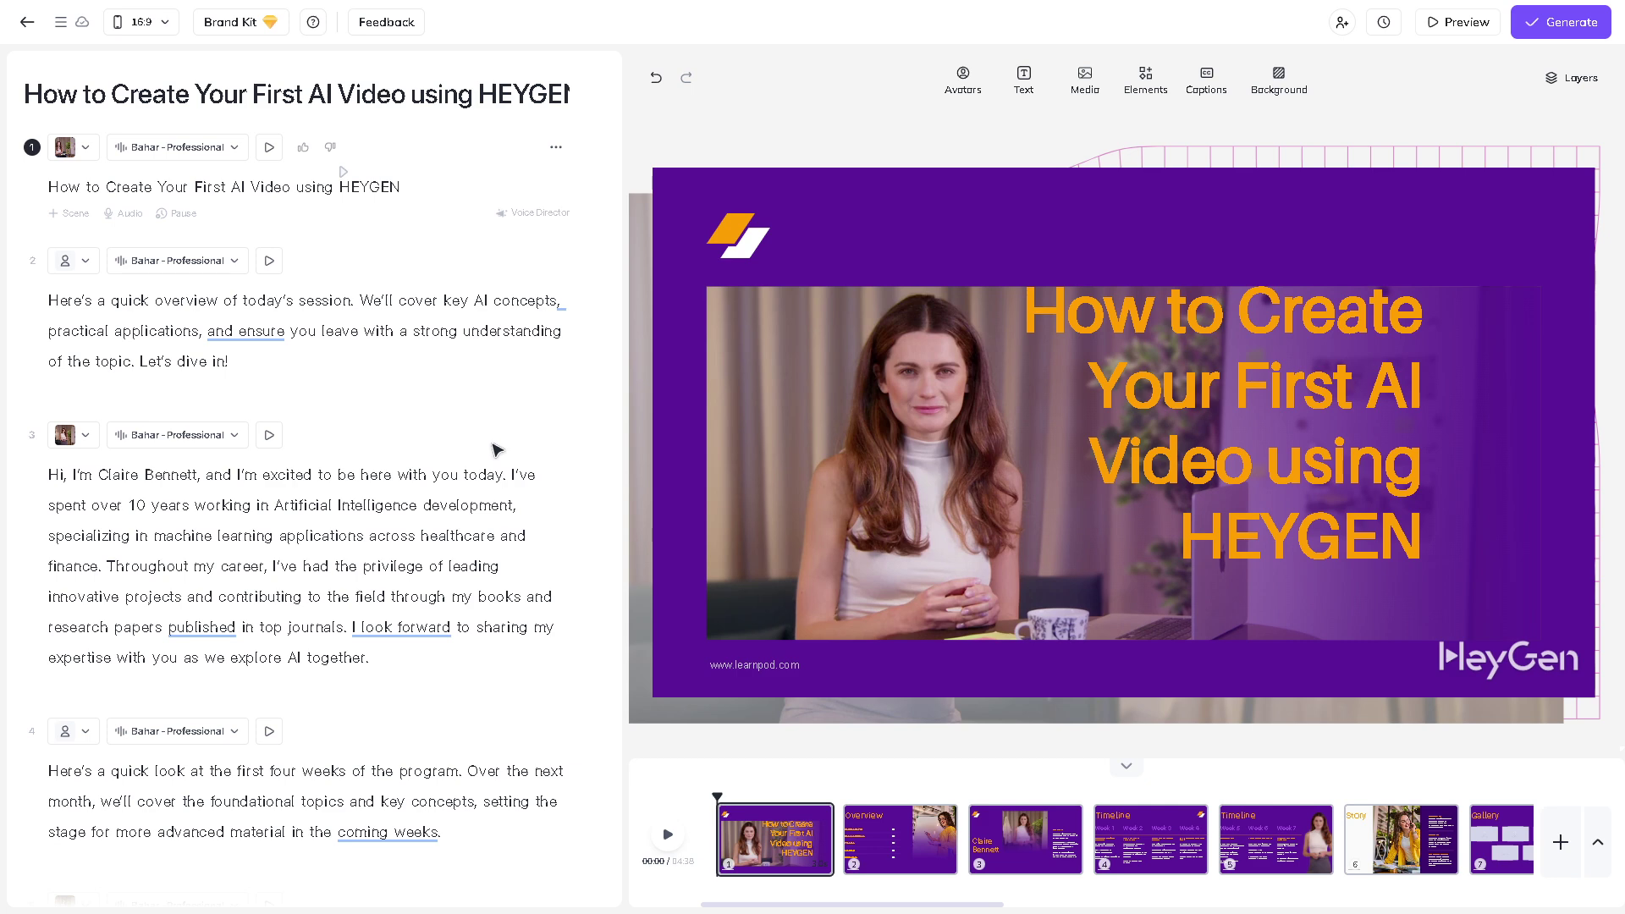
scroll(514, 722, "down", 2)
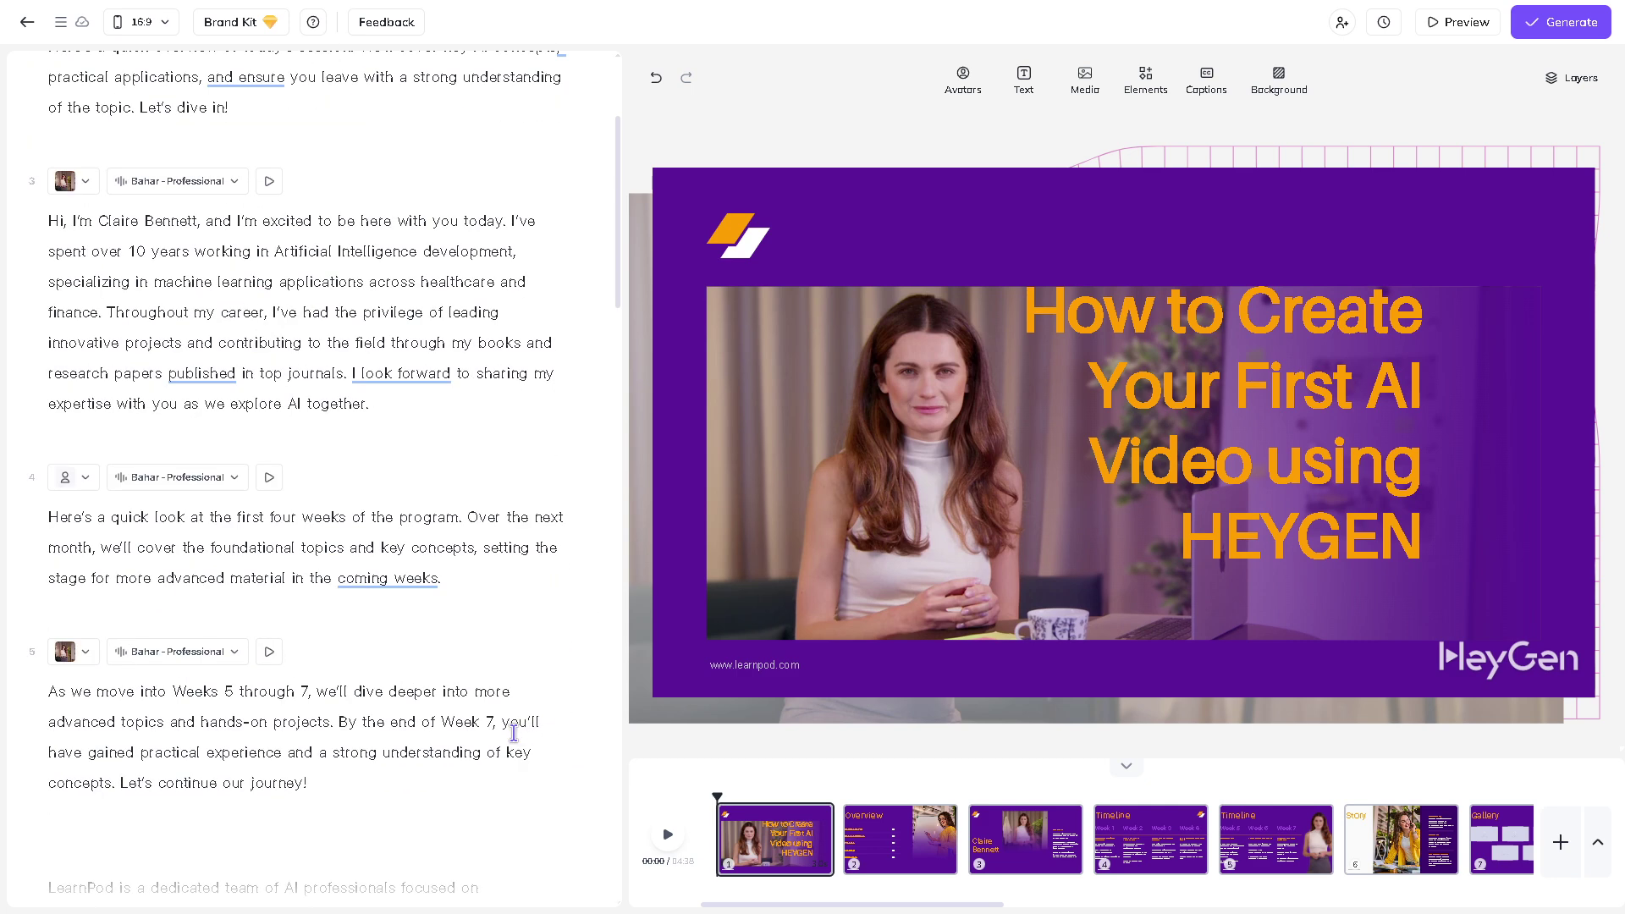
right_click(453, 516)
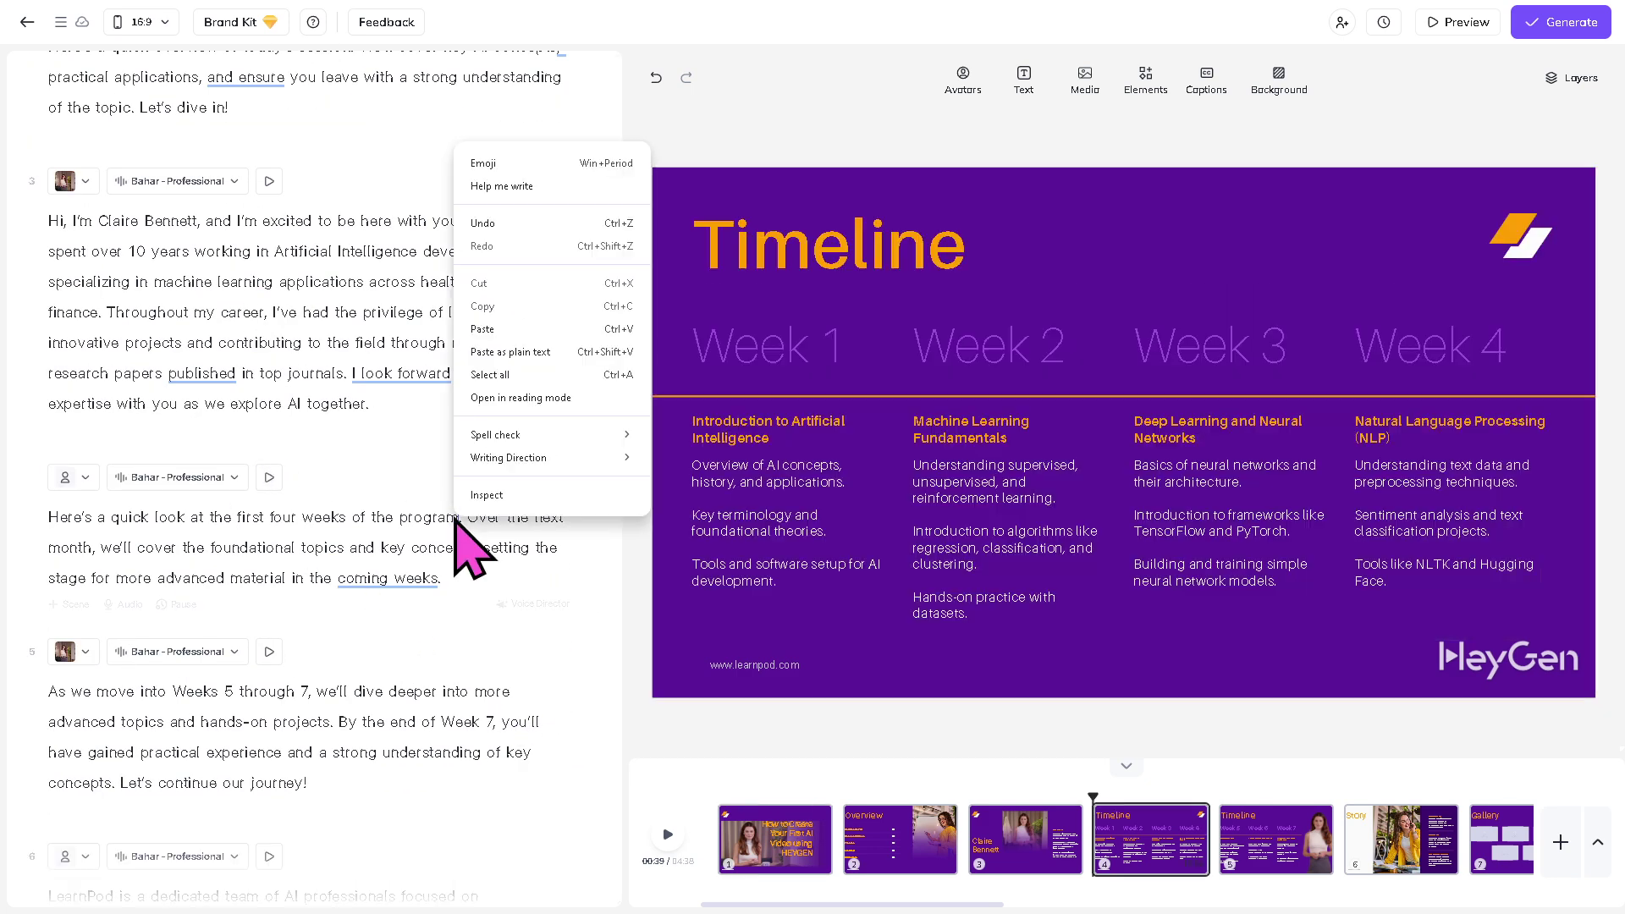
left_click(400, 497)
Delete the Weeks 1–4, Weeks 5–7, Story and Gallery scenes.
left_click(556, 480)
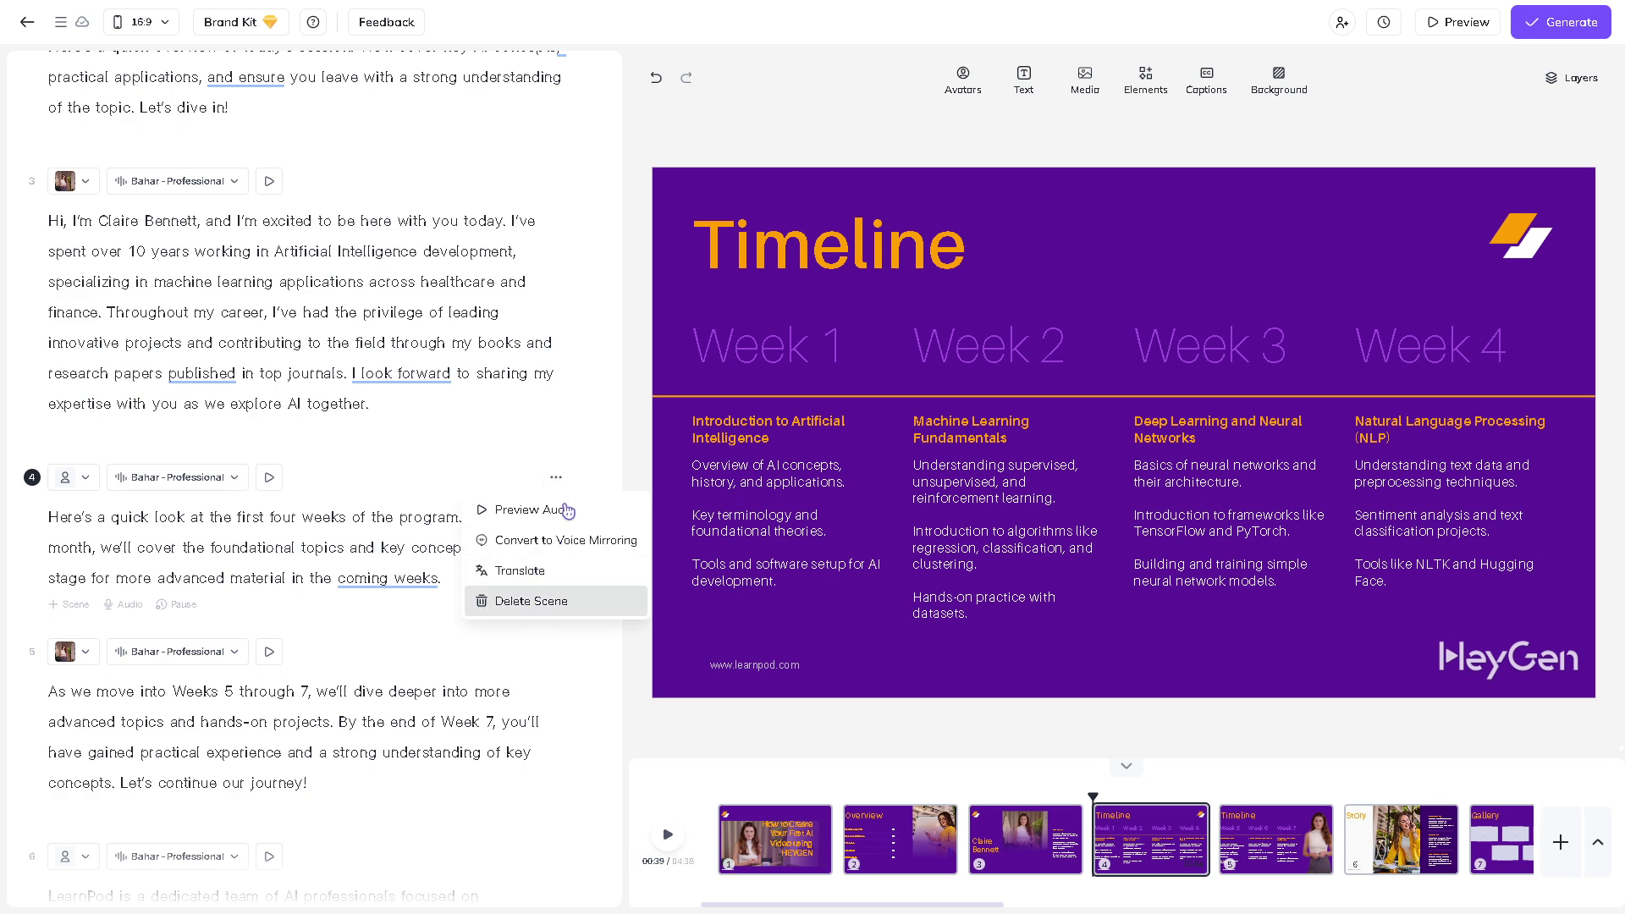
left_click(556, 479)
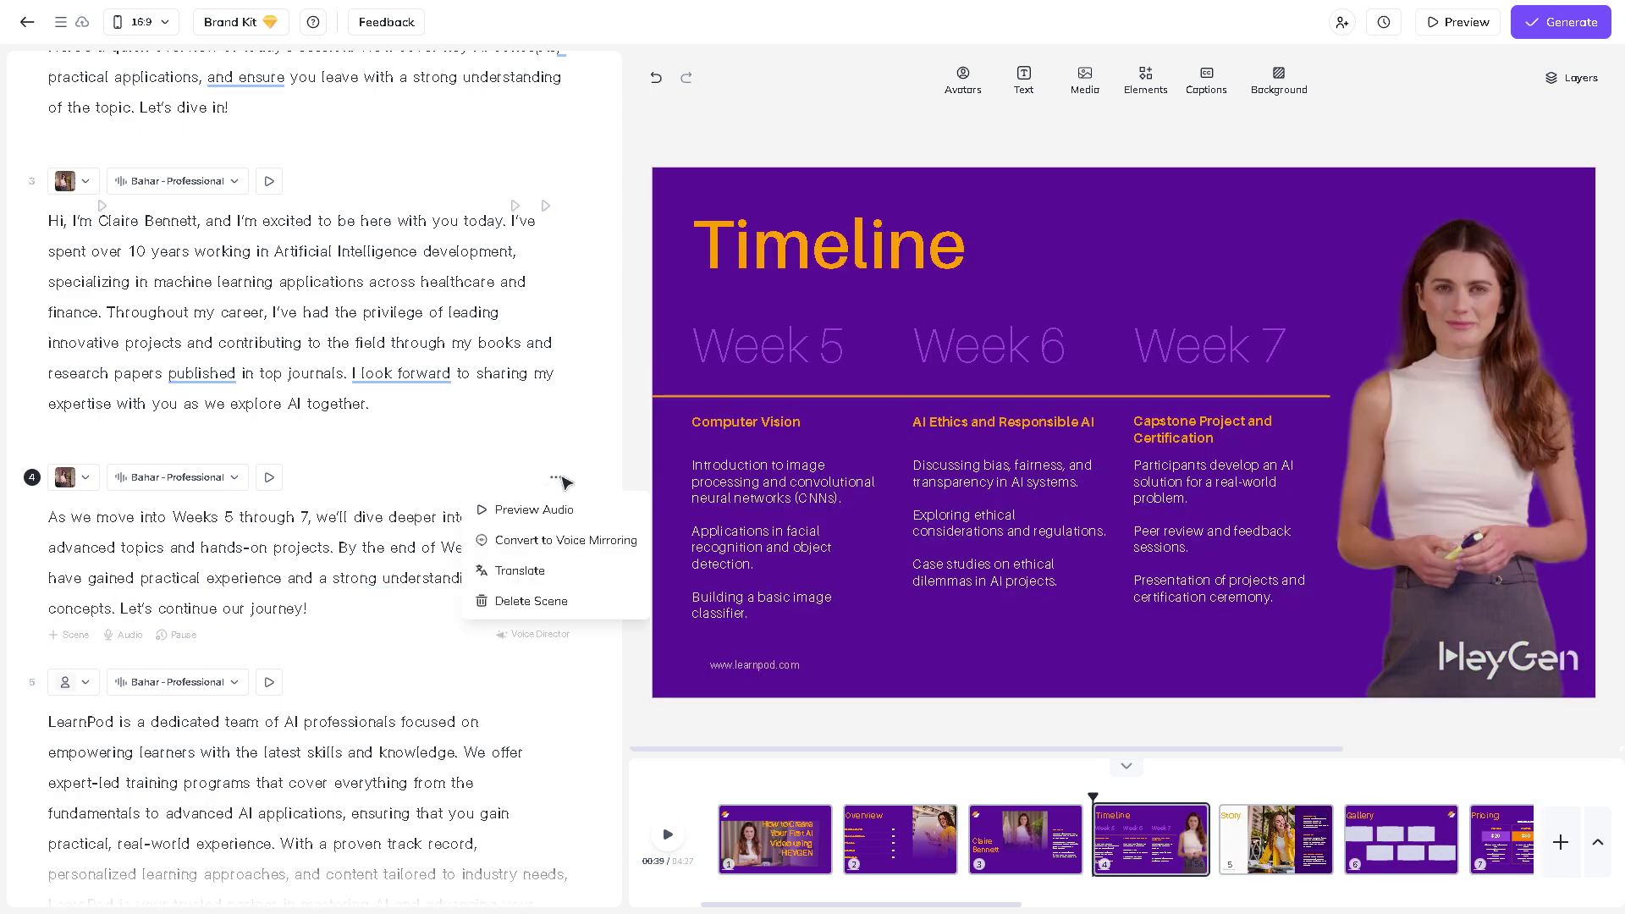
left_click(539, 603)
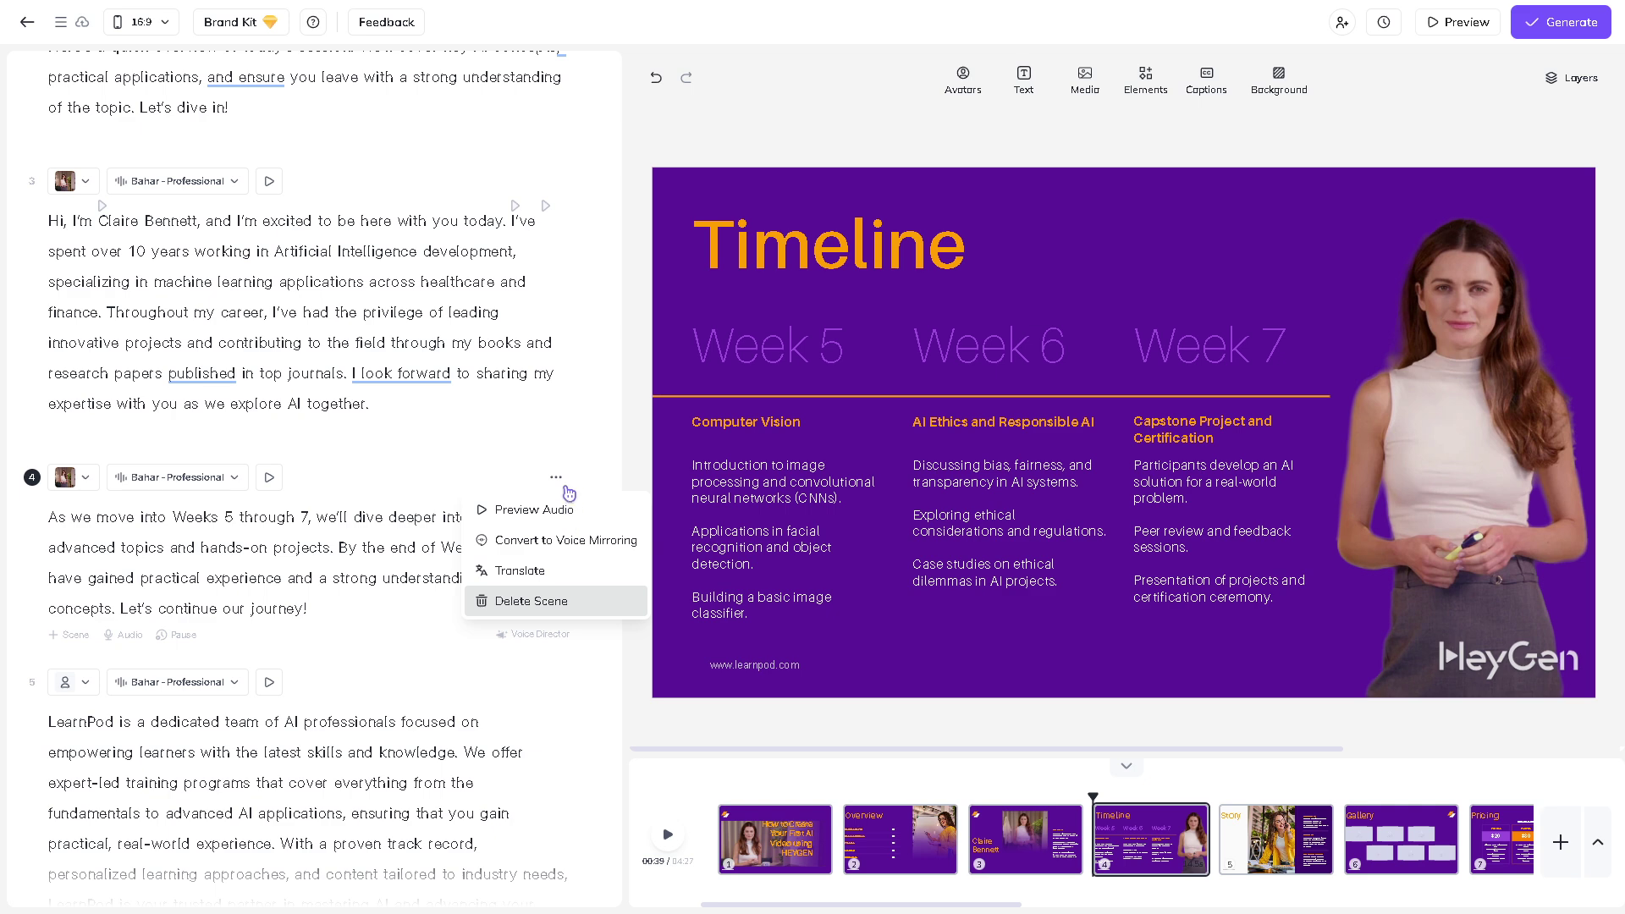
left_click(558, 478)
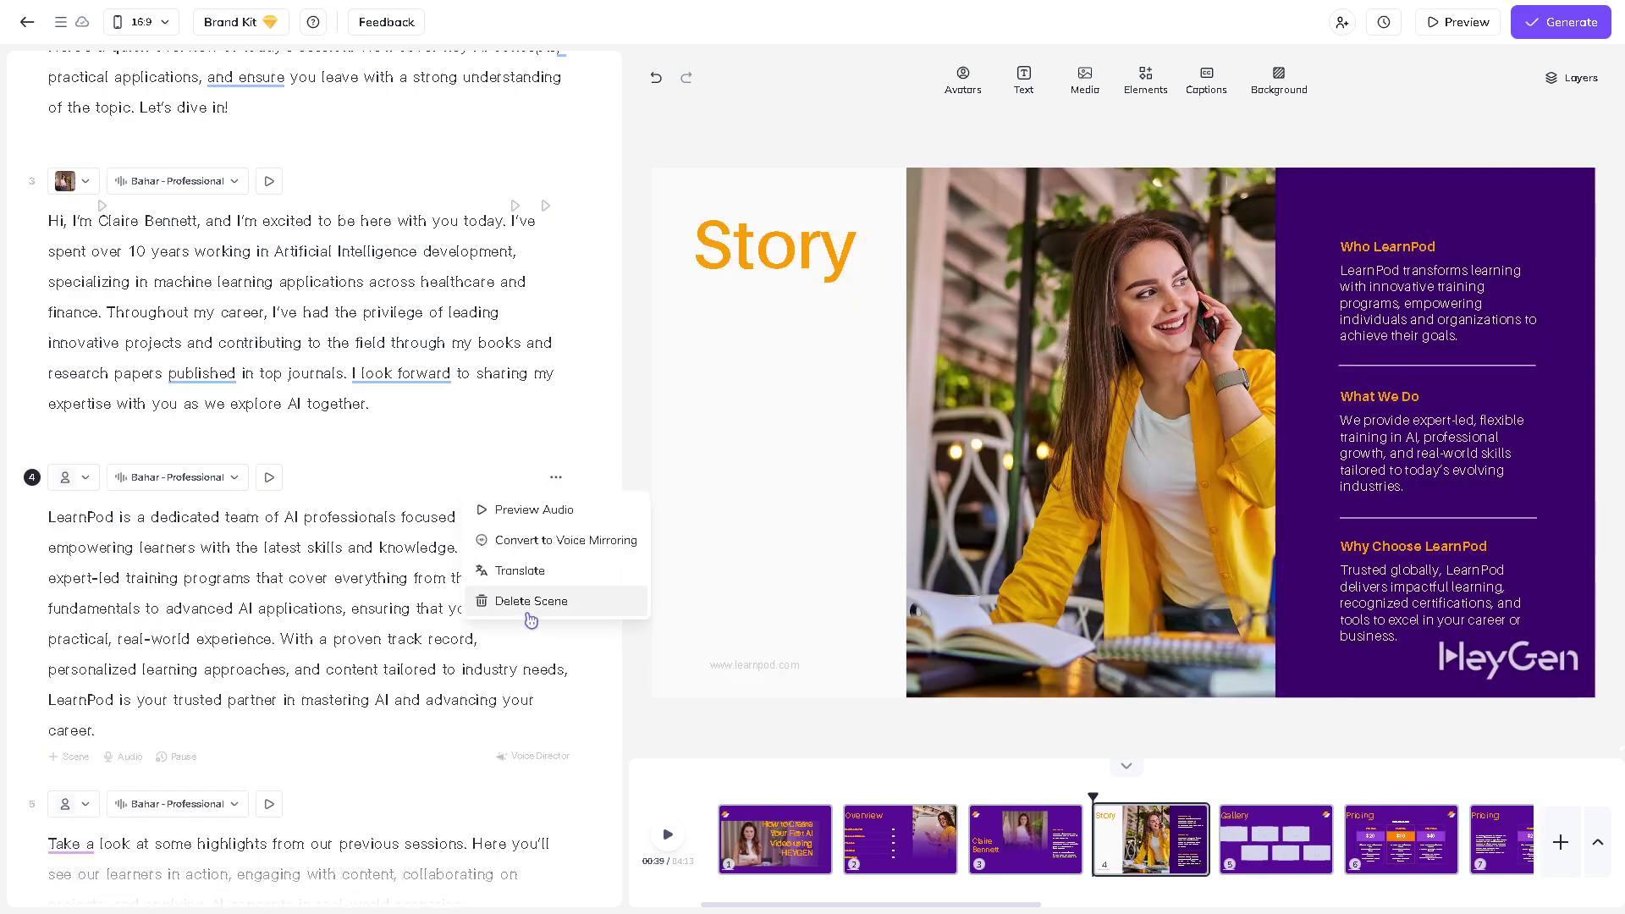
left_click(542, 601)
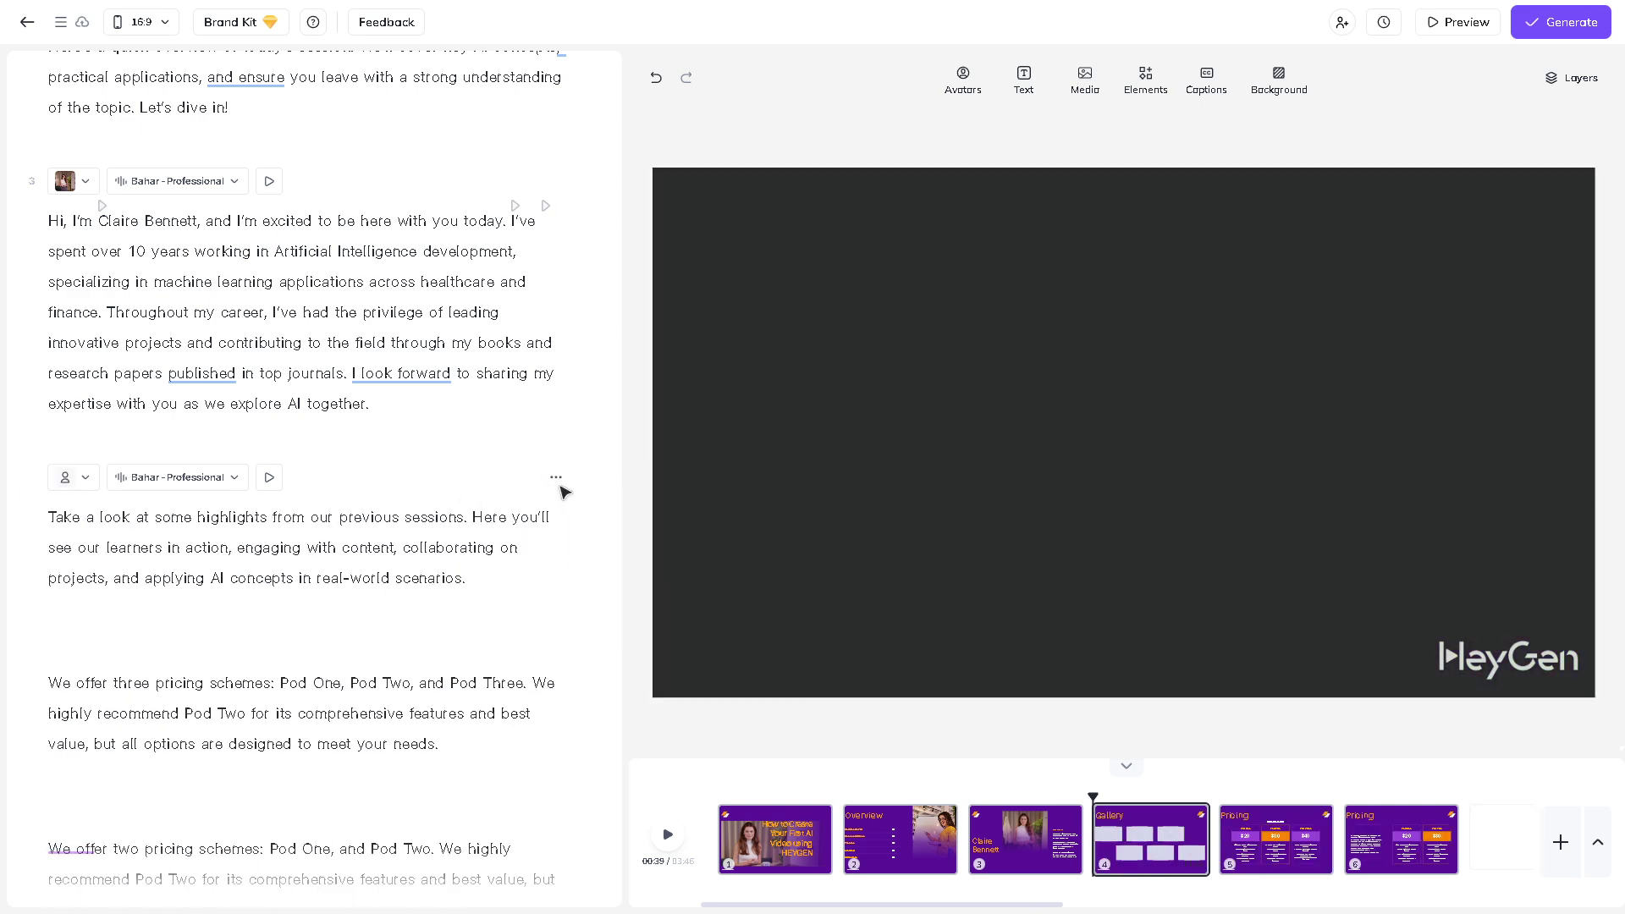
left_click(558, 479)
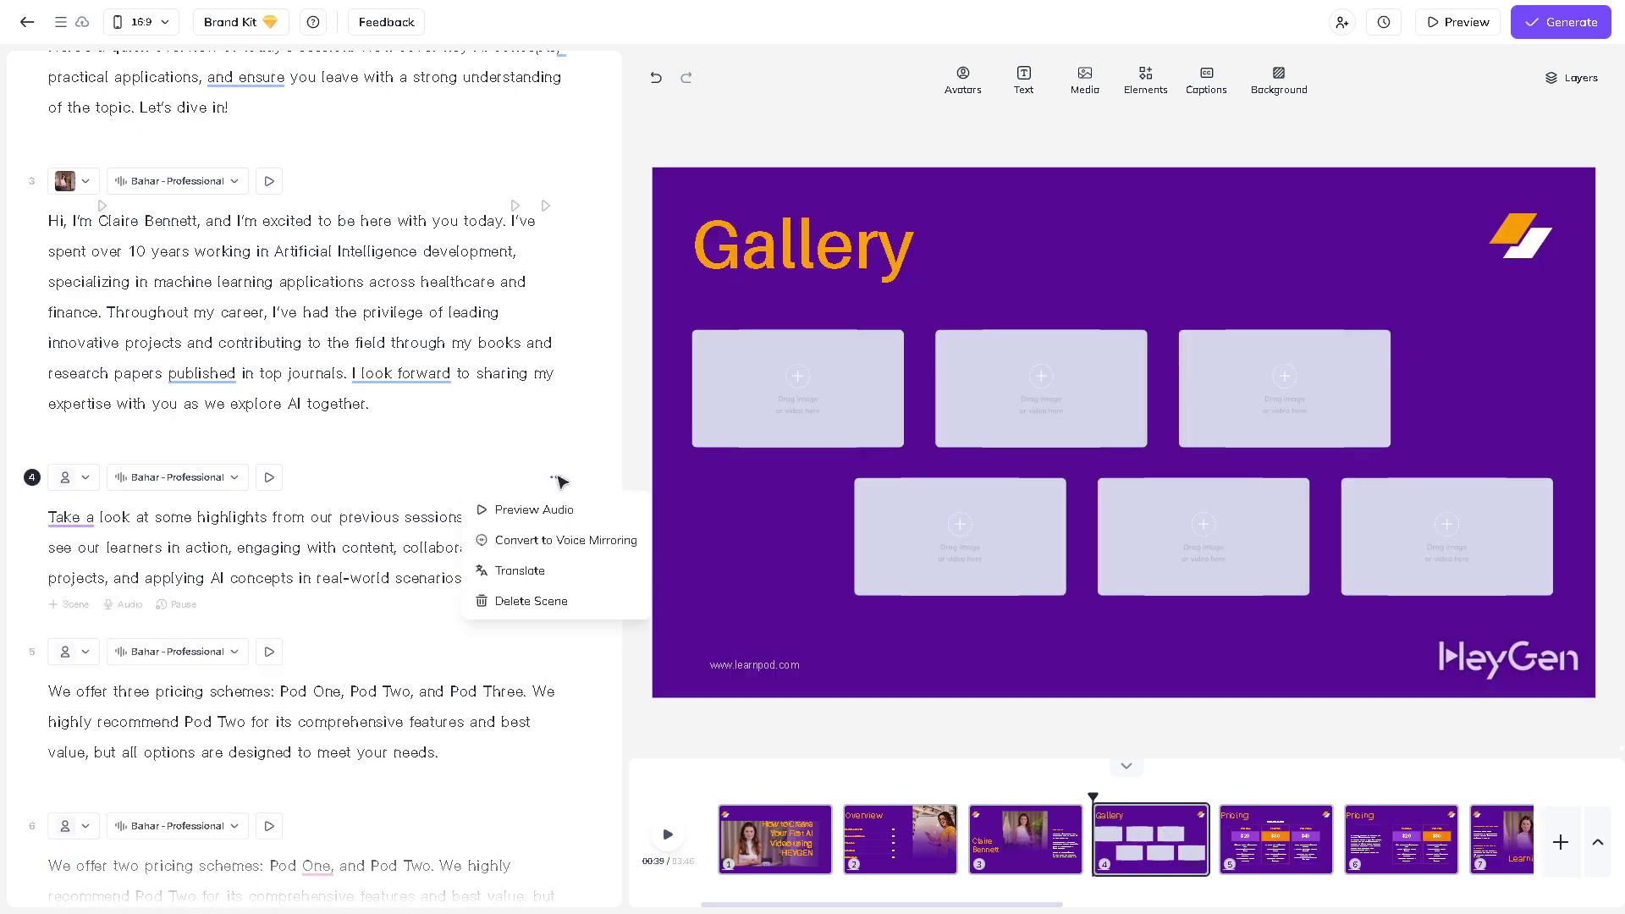
left_click(554, 604)
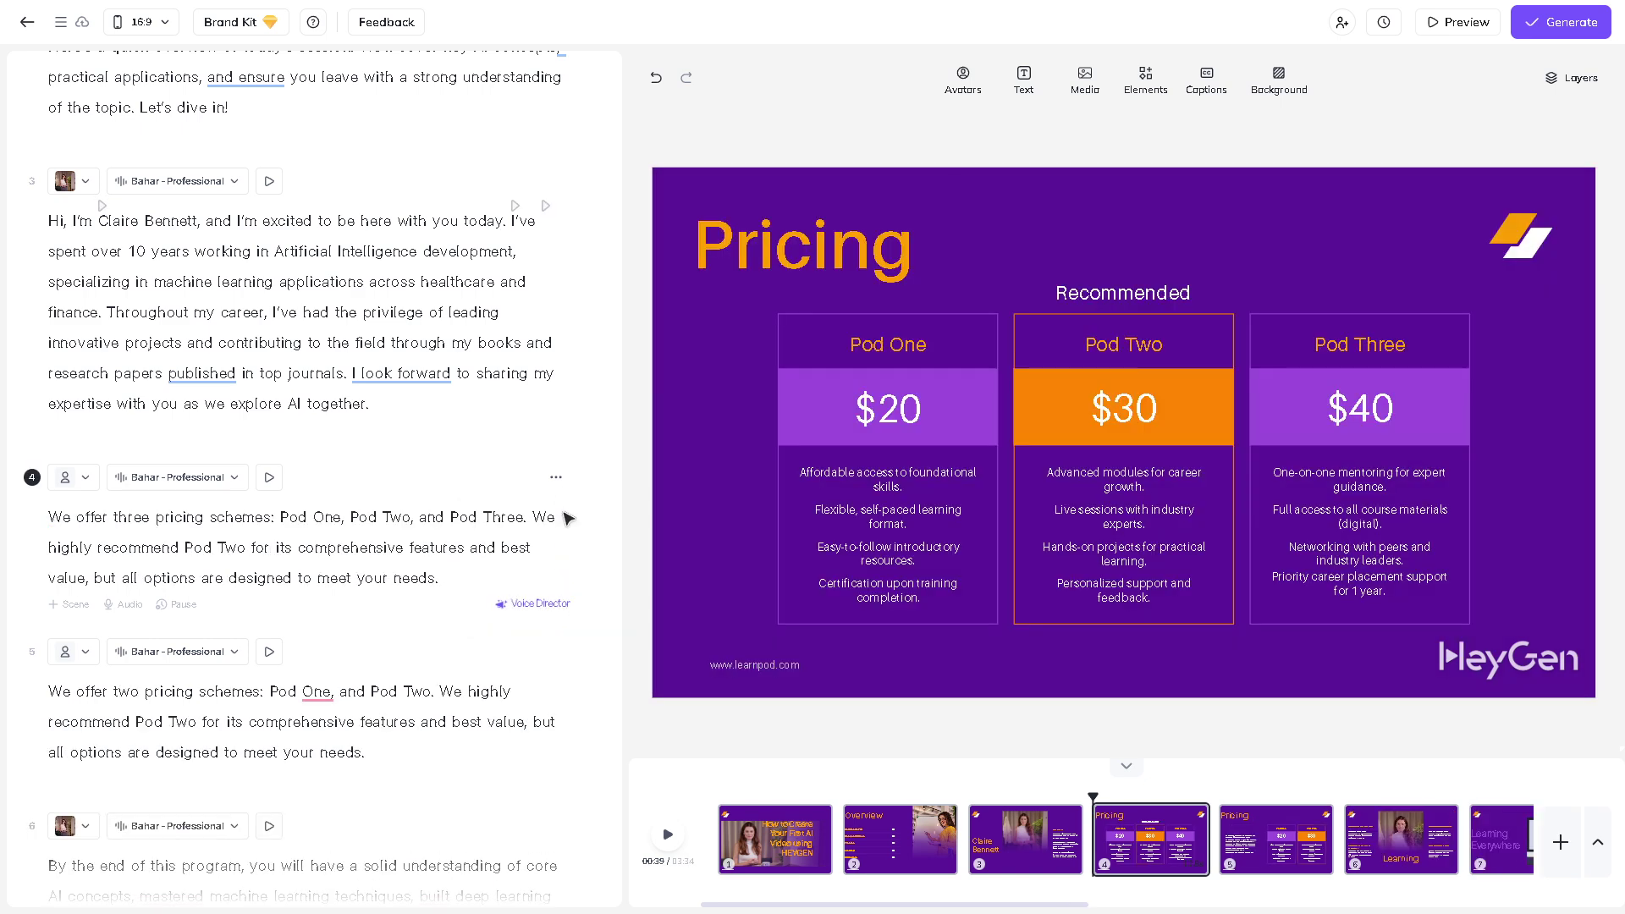
Delete both Pricing scenes, the Learning and Learning Everywhere scenes, and the avatar Tools scene.
left_click(558, 479)
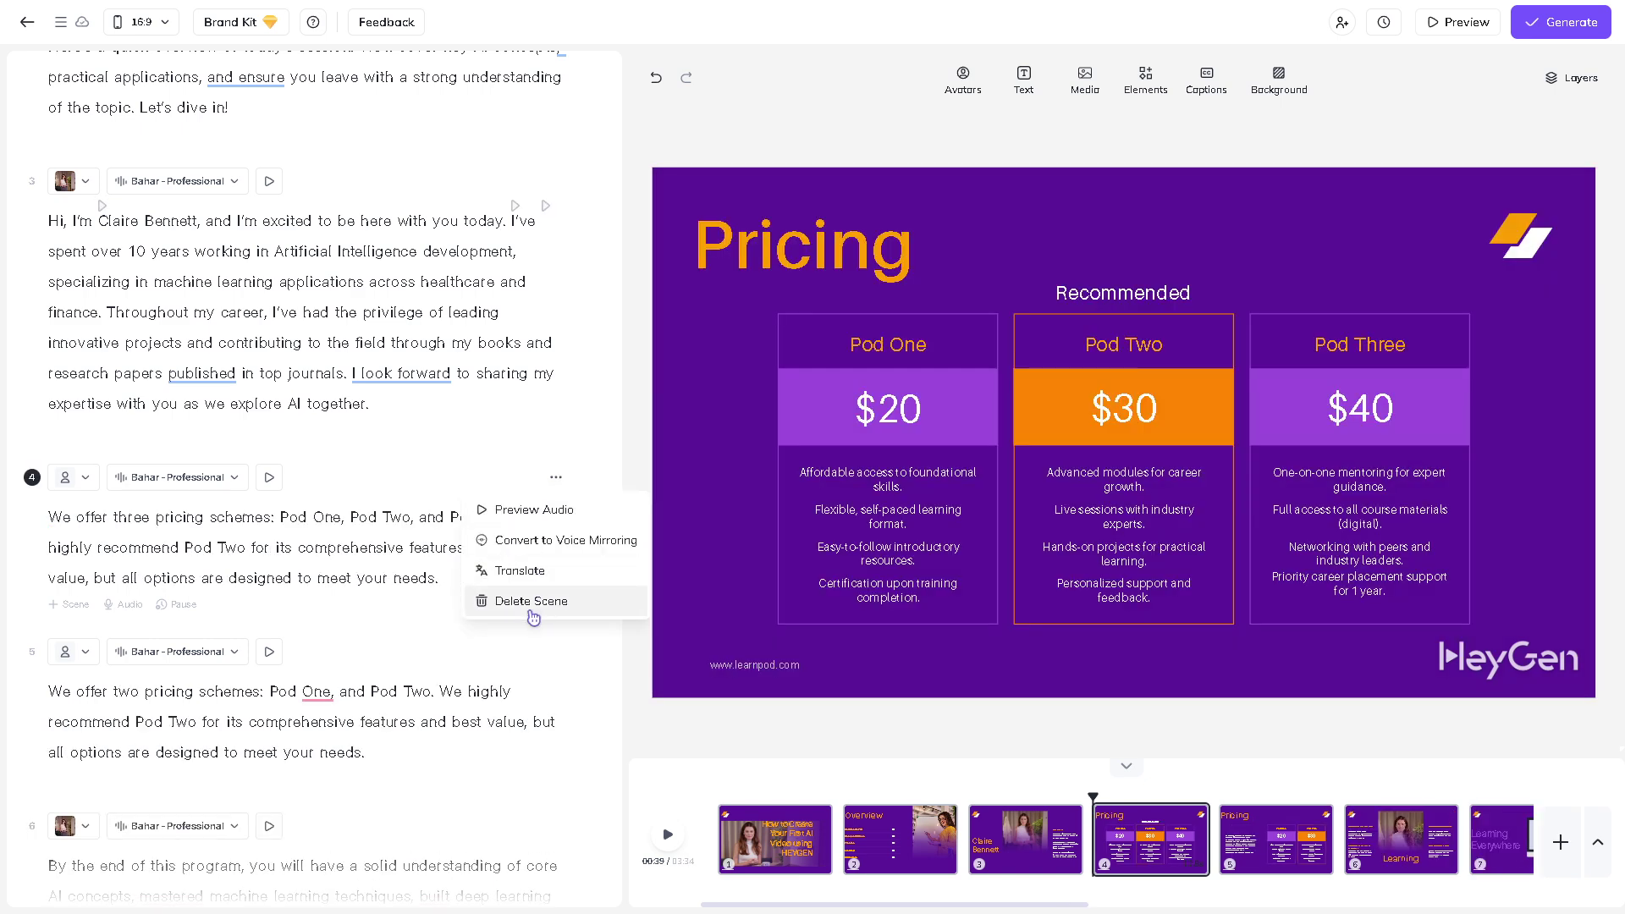
left_click(555, 477)
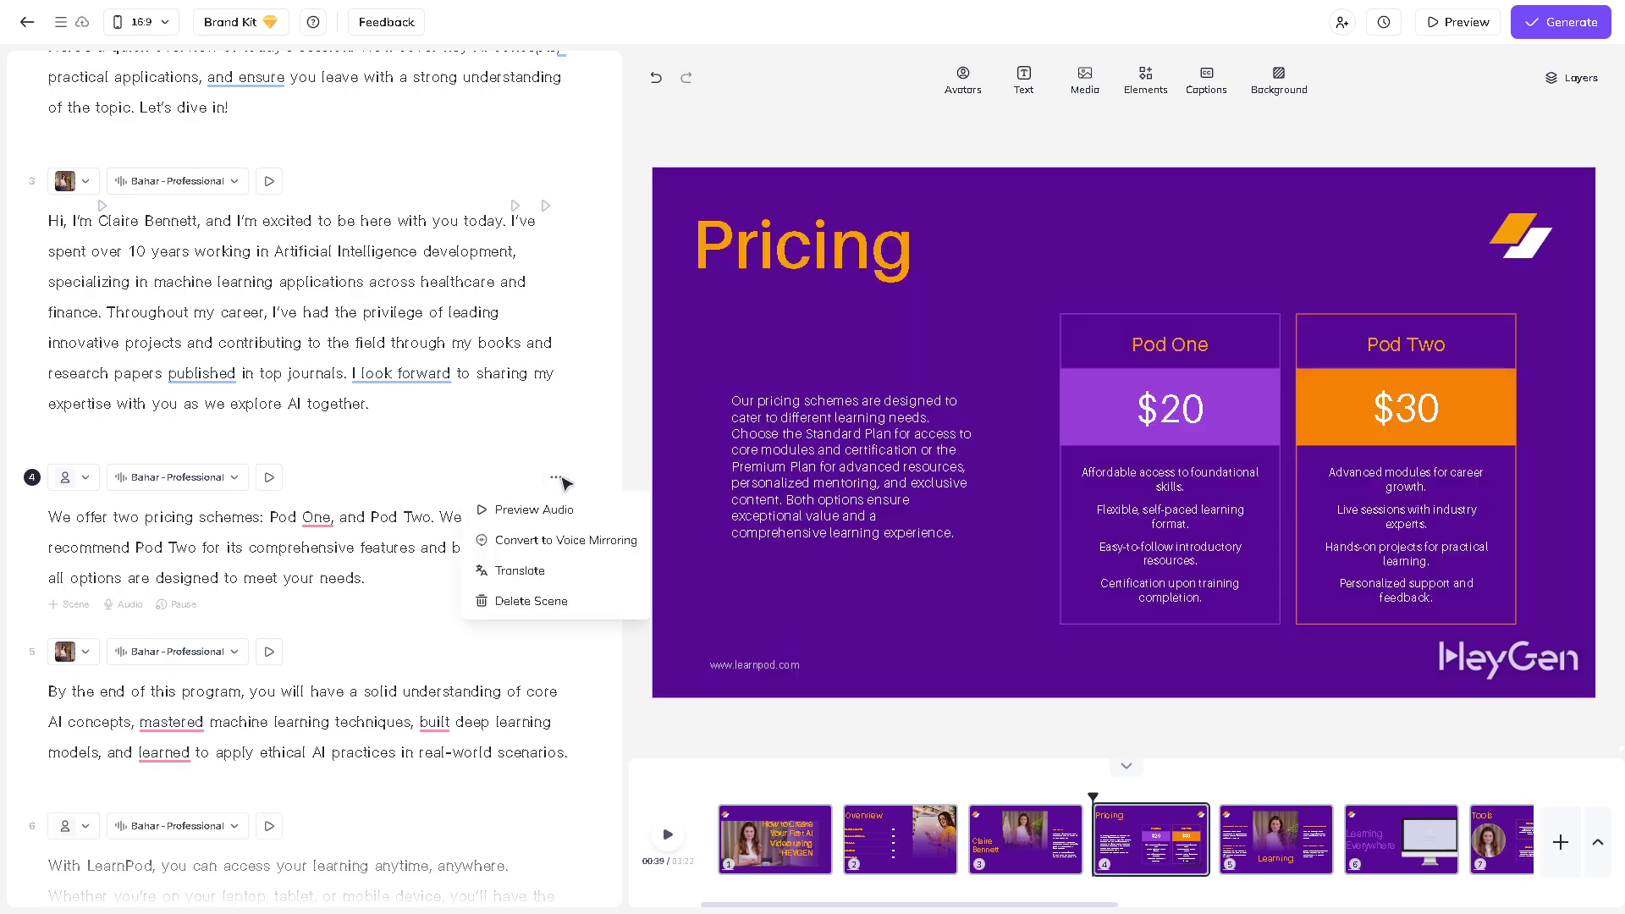
left_click(554, 615)
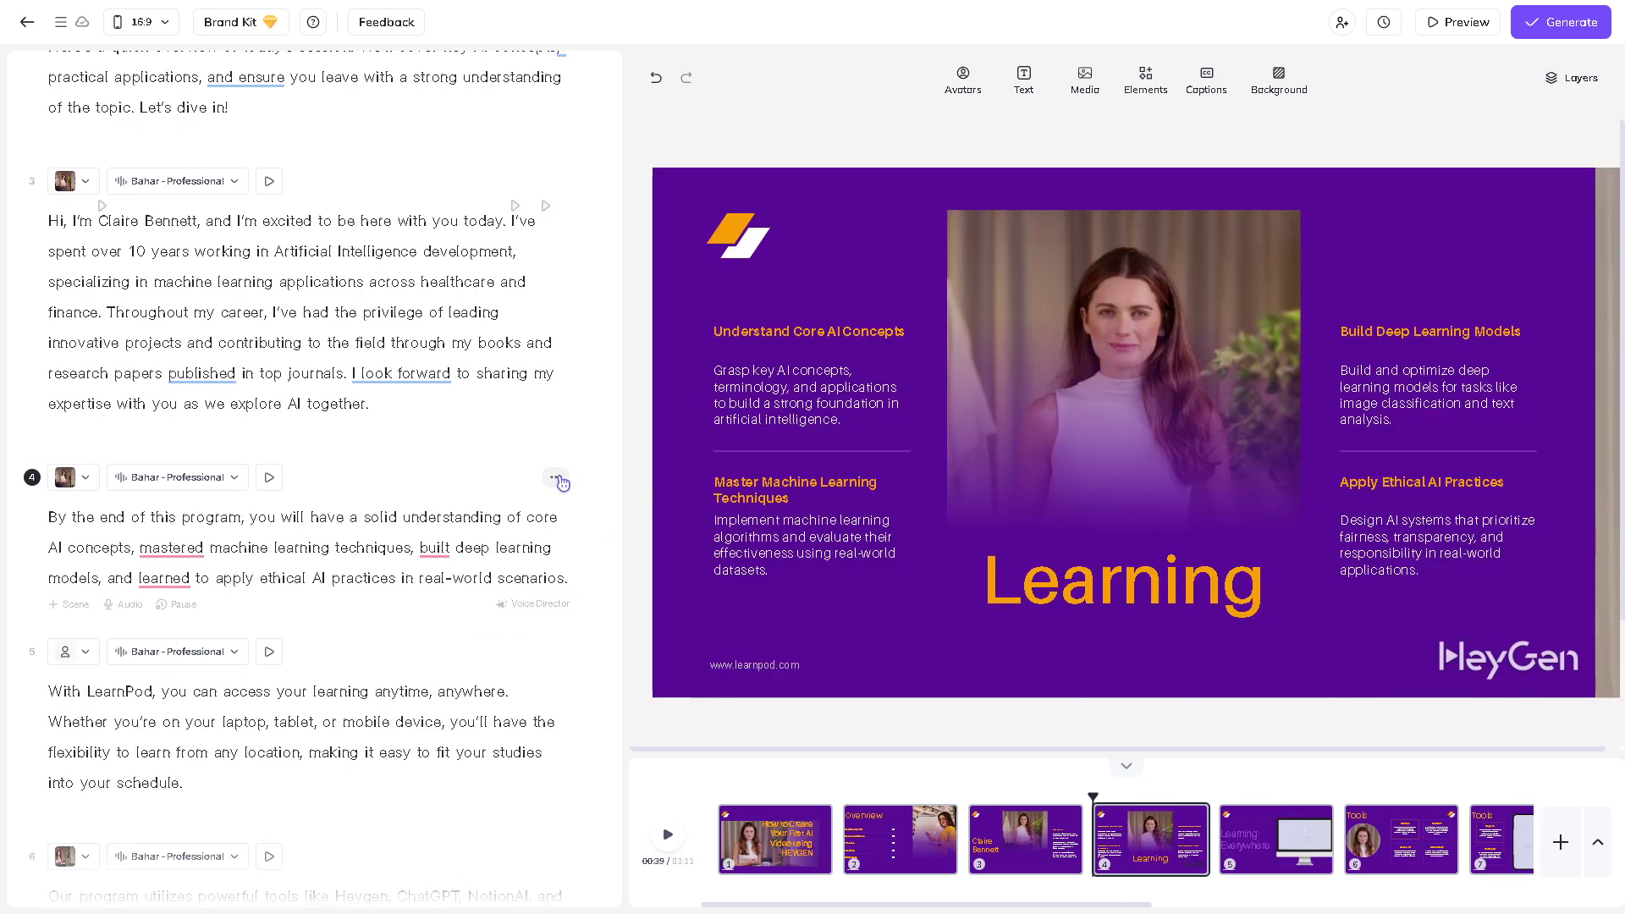
left_click(561, 480)
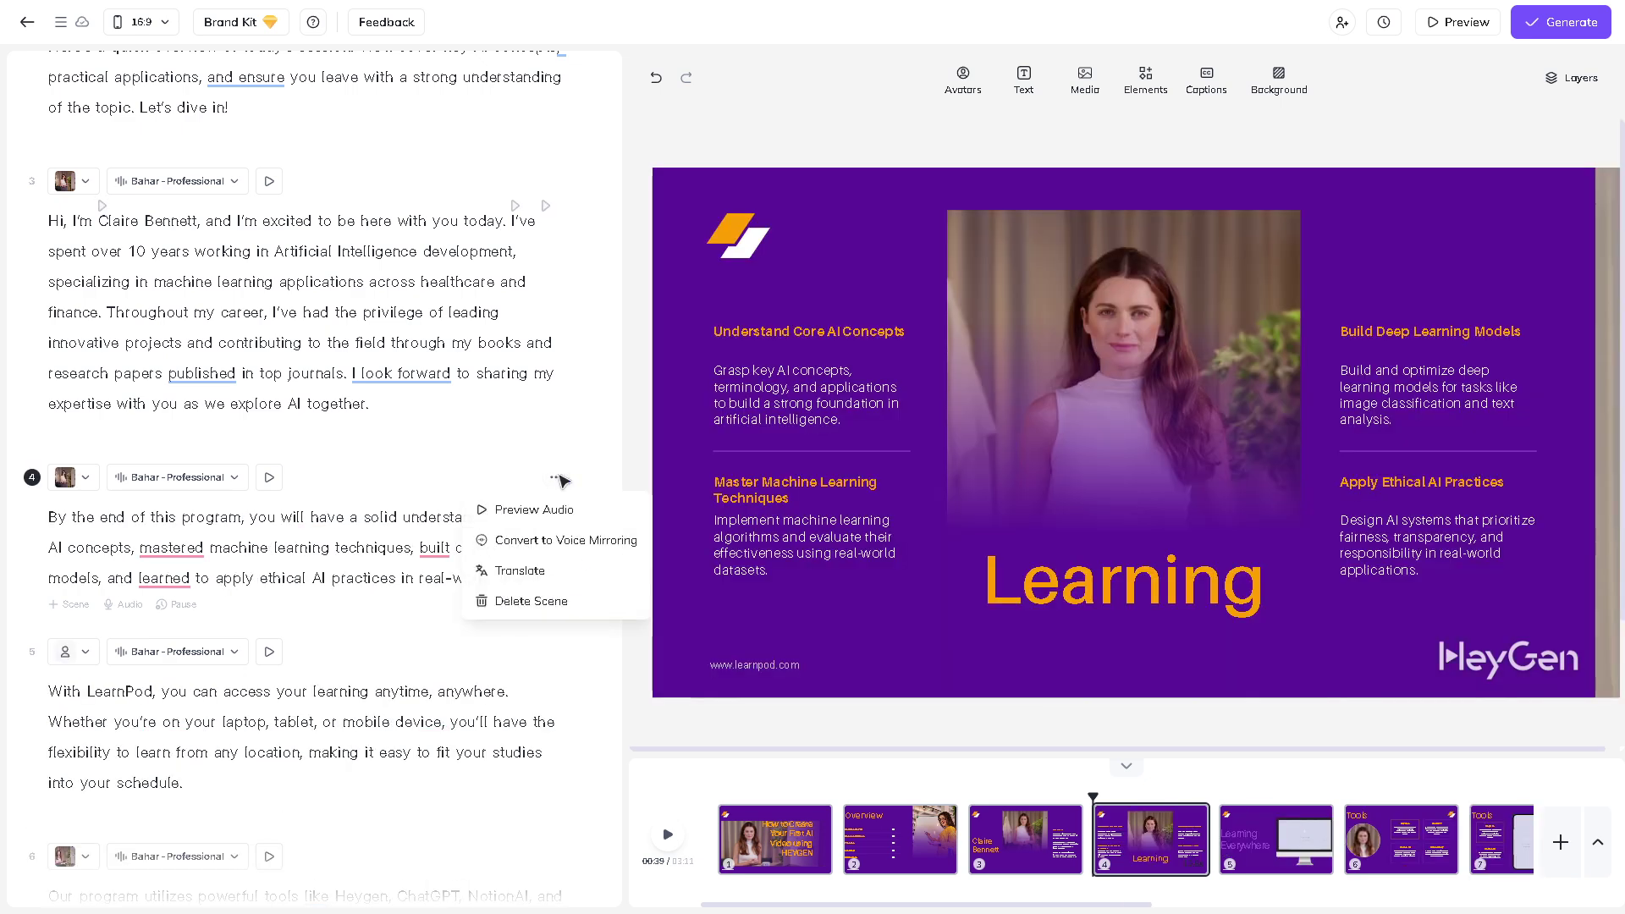
left_click(573, 603)
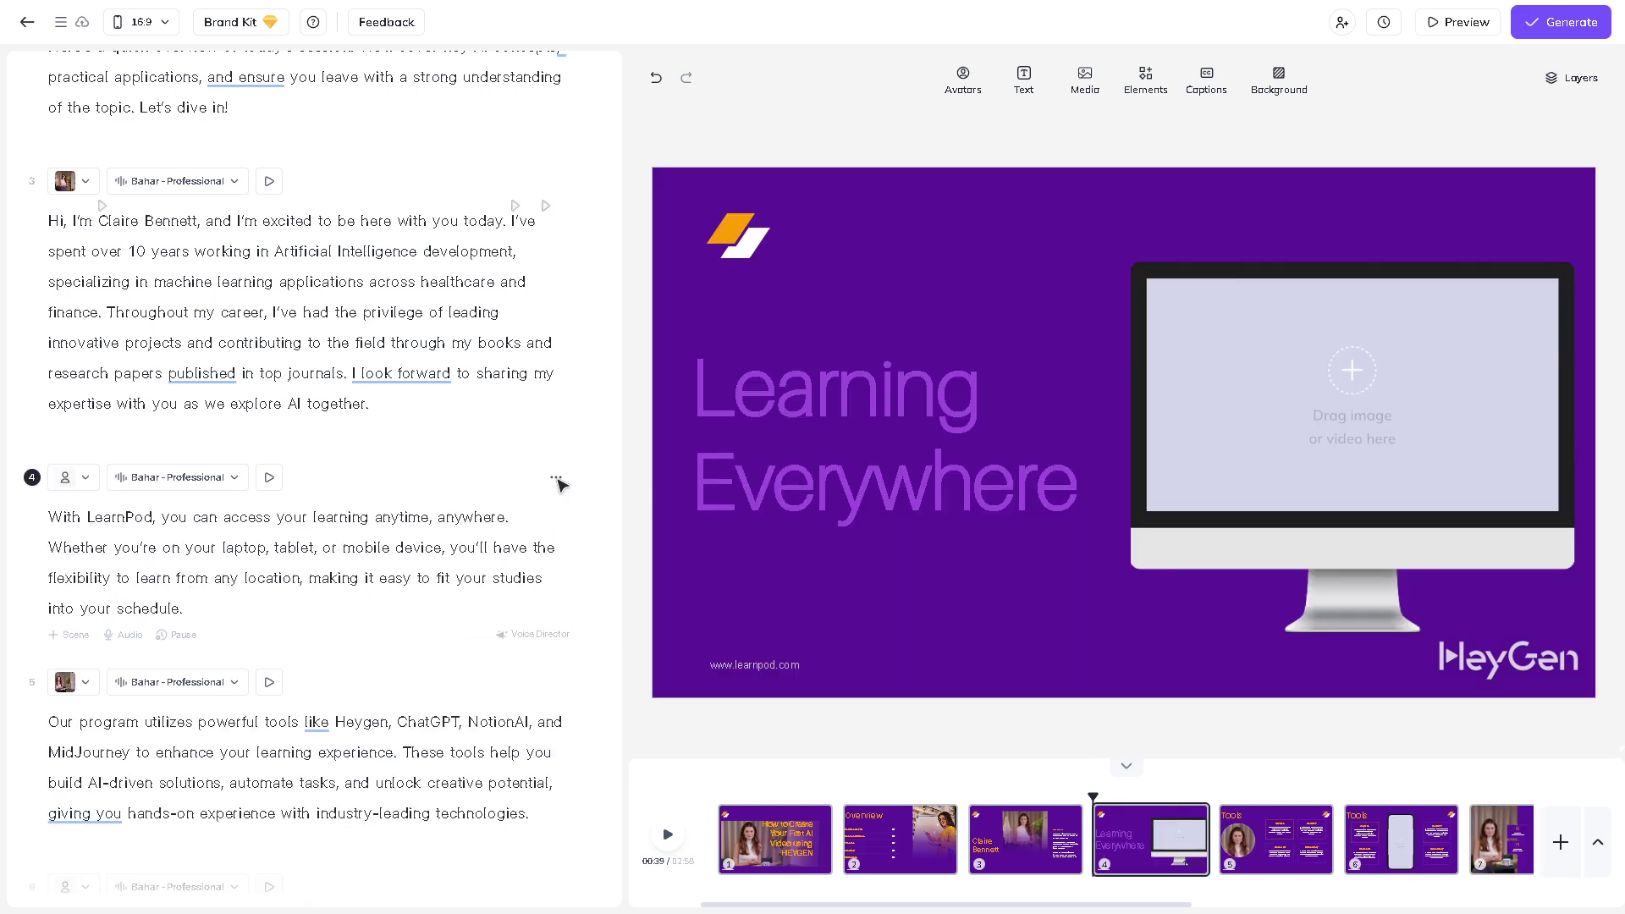
left_click(557, 479)
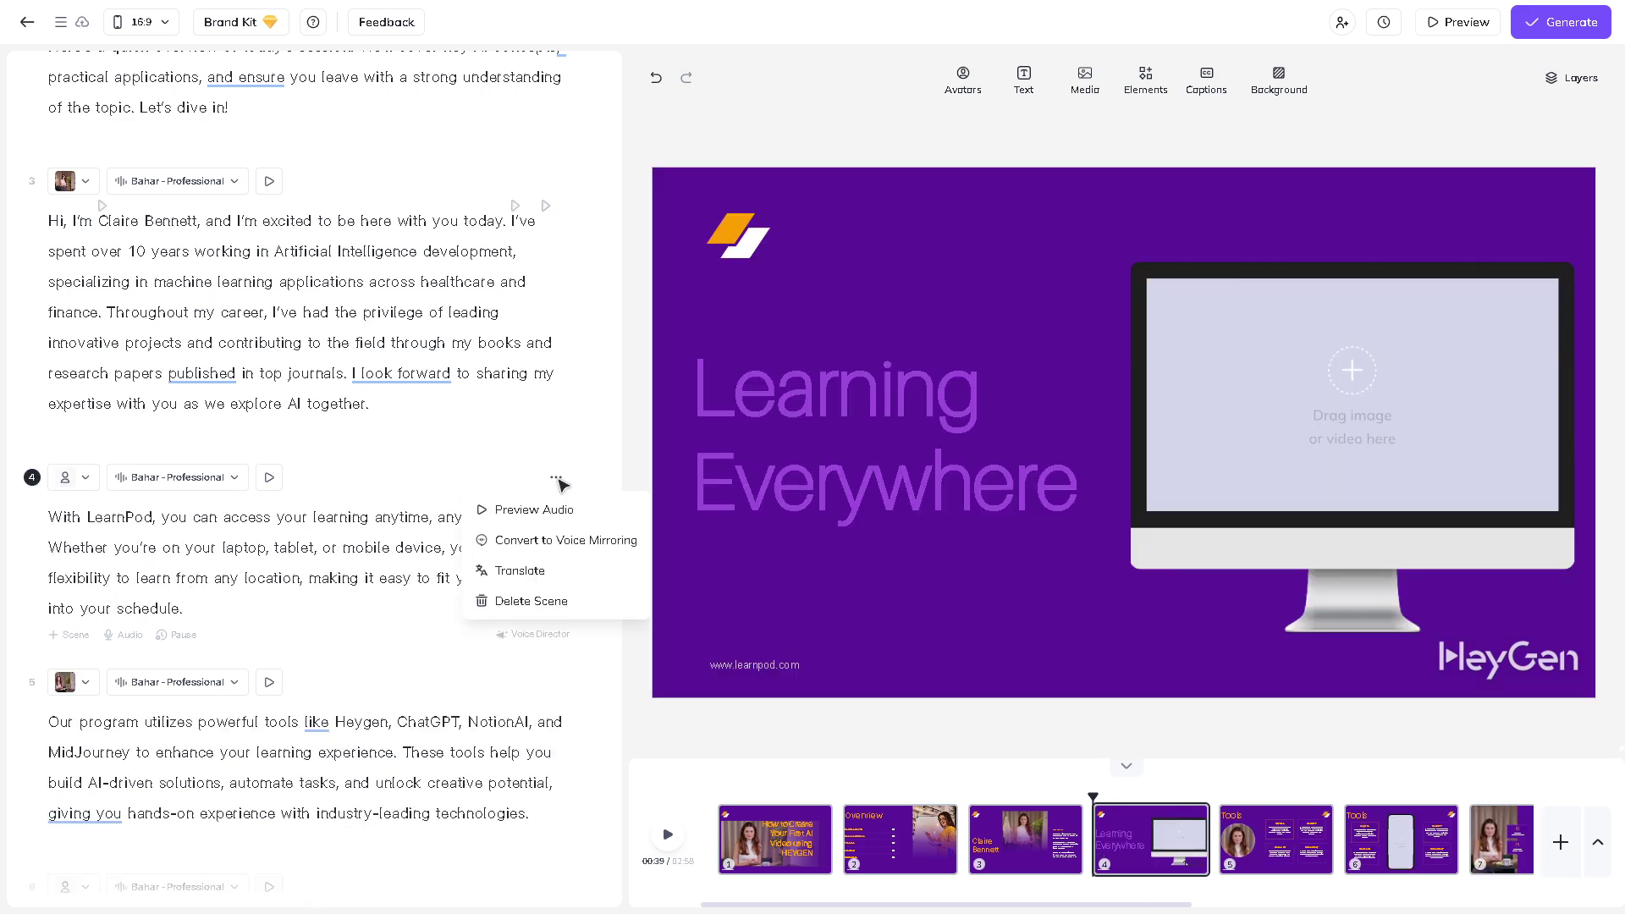
left_click(543, 611)
left_click(556, 477)
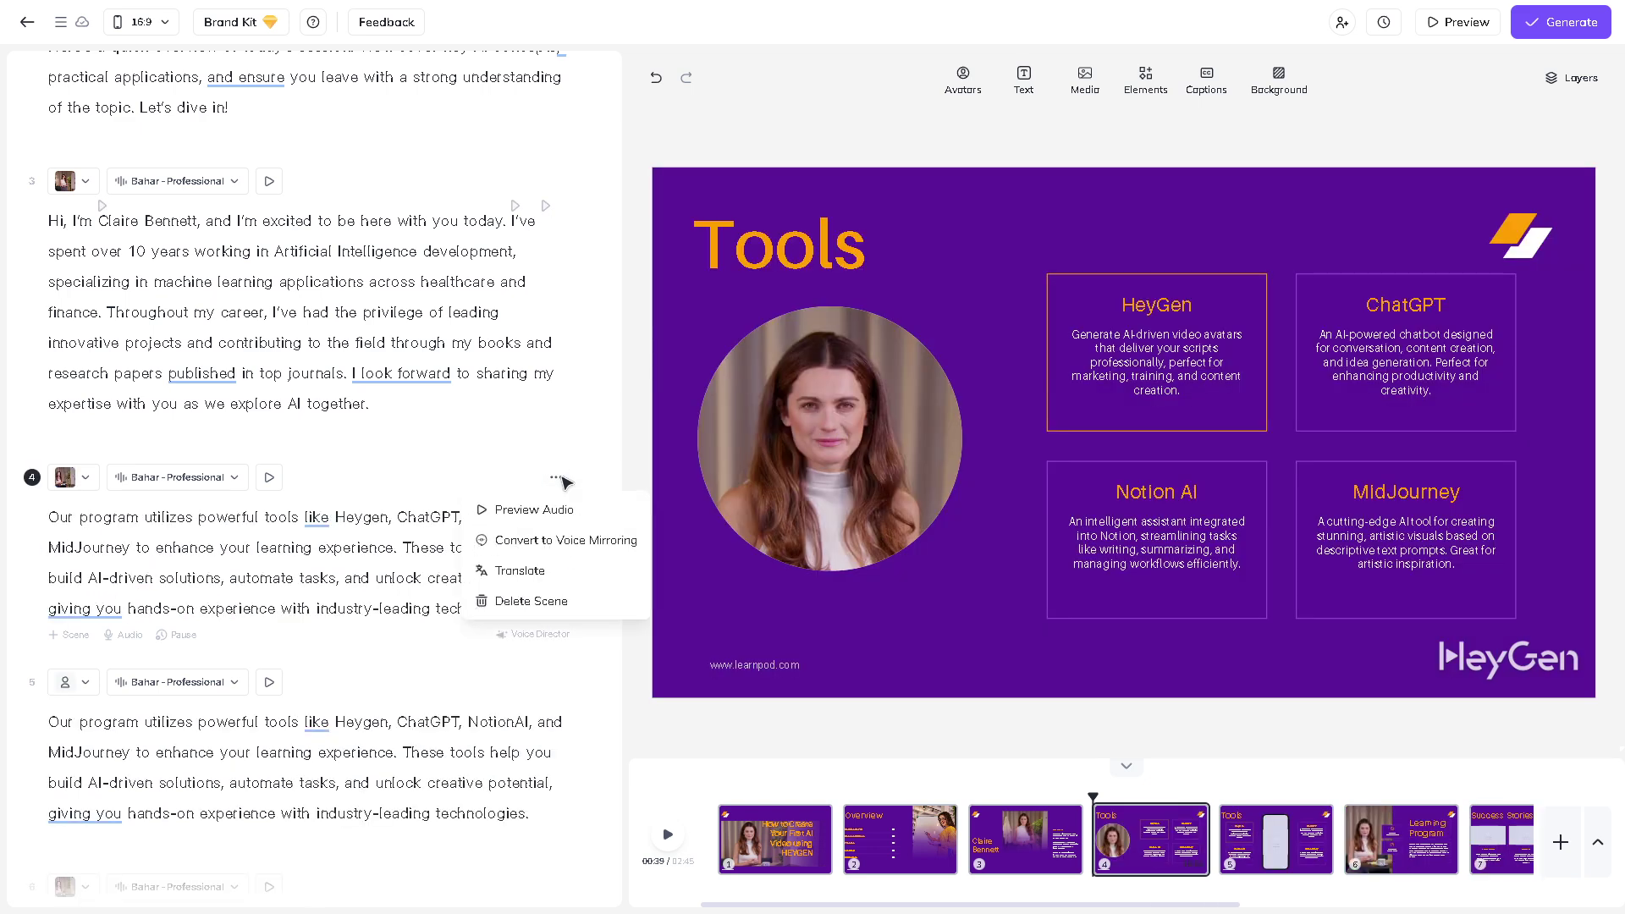
left_click(551, 615)
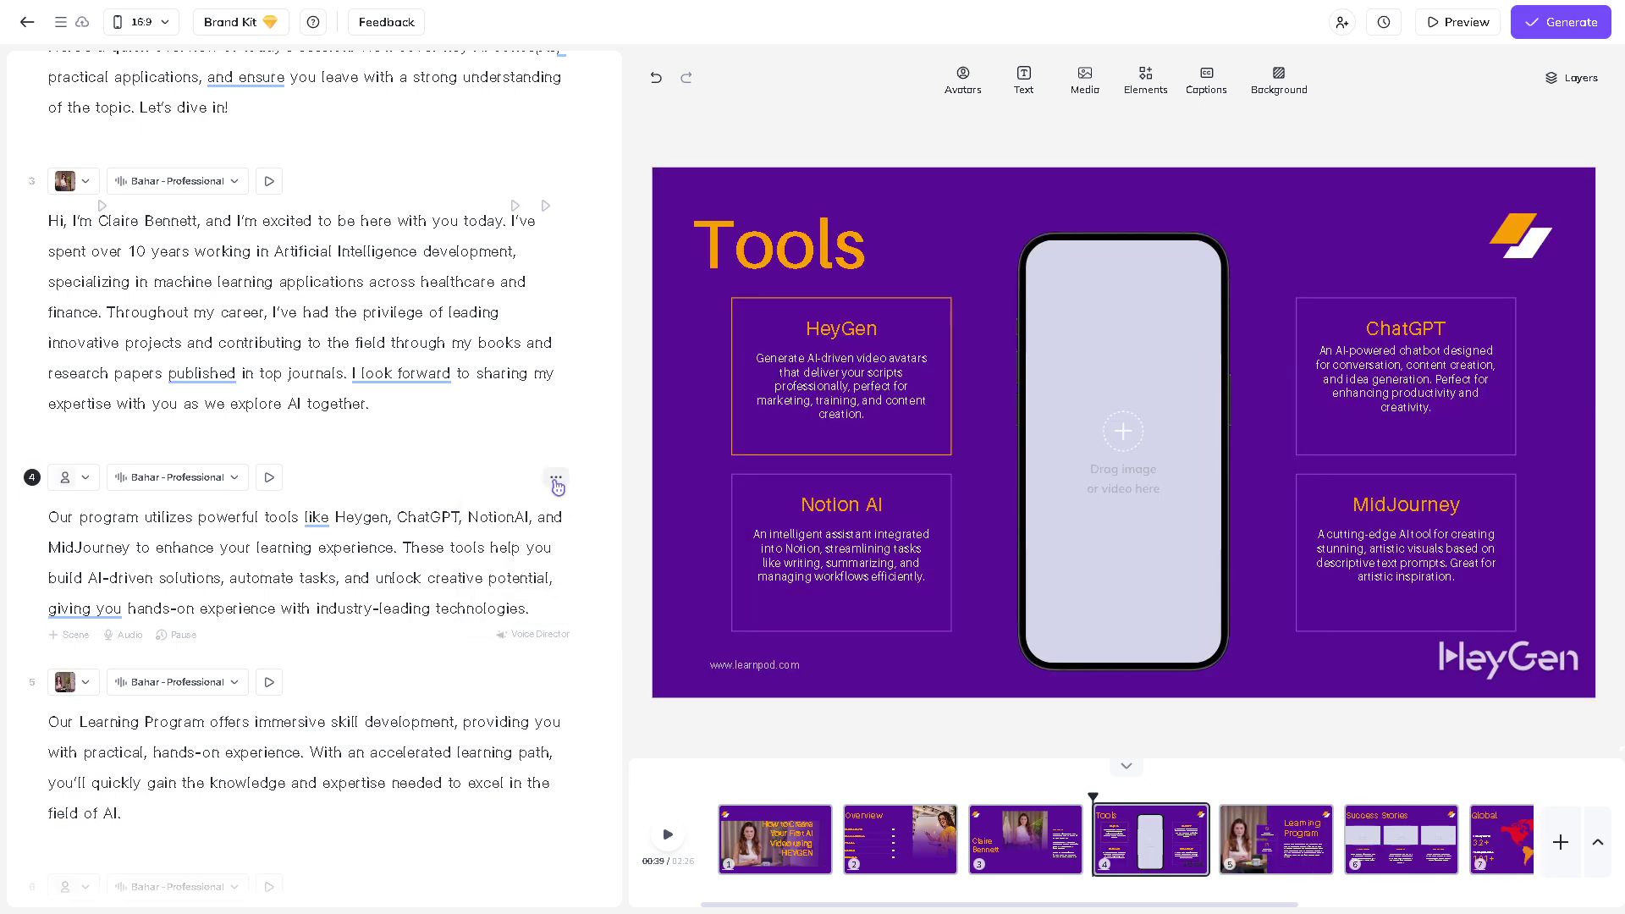
Delete the remaining Tools mockup, Learning Program, Success Stories, Global, VR MODULE and Get in touch scenes.
left_click(556, 480)
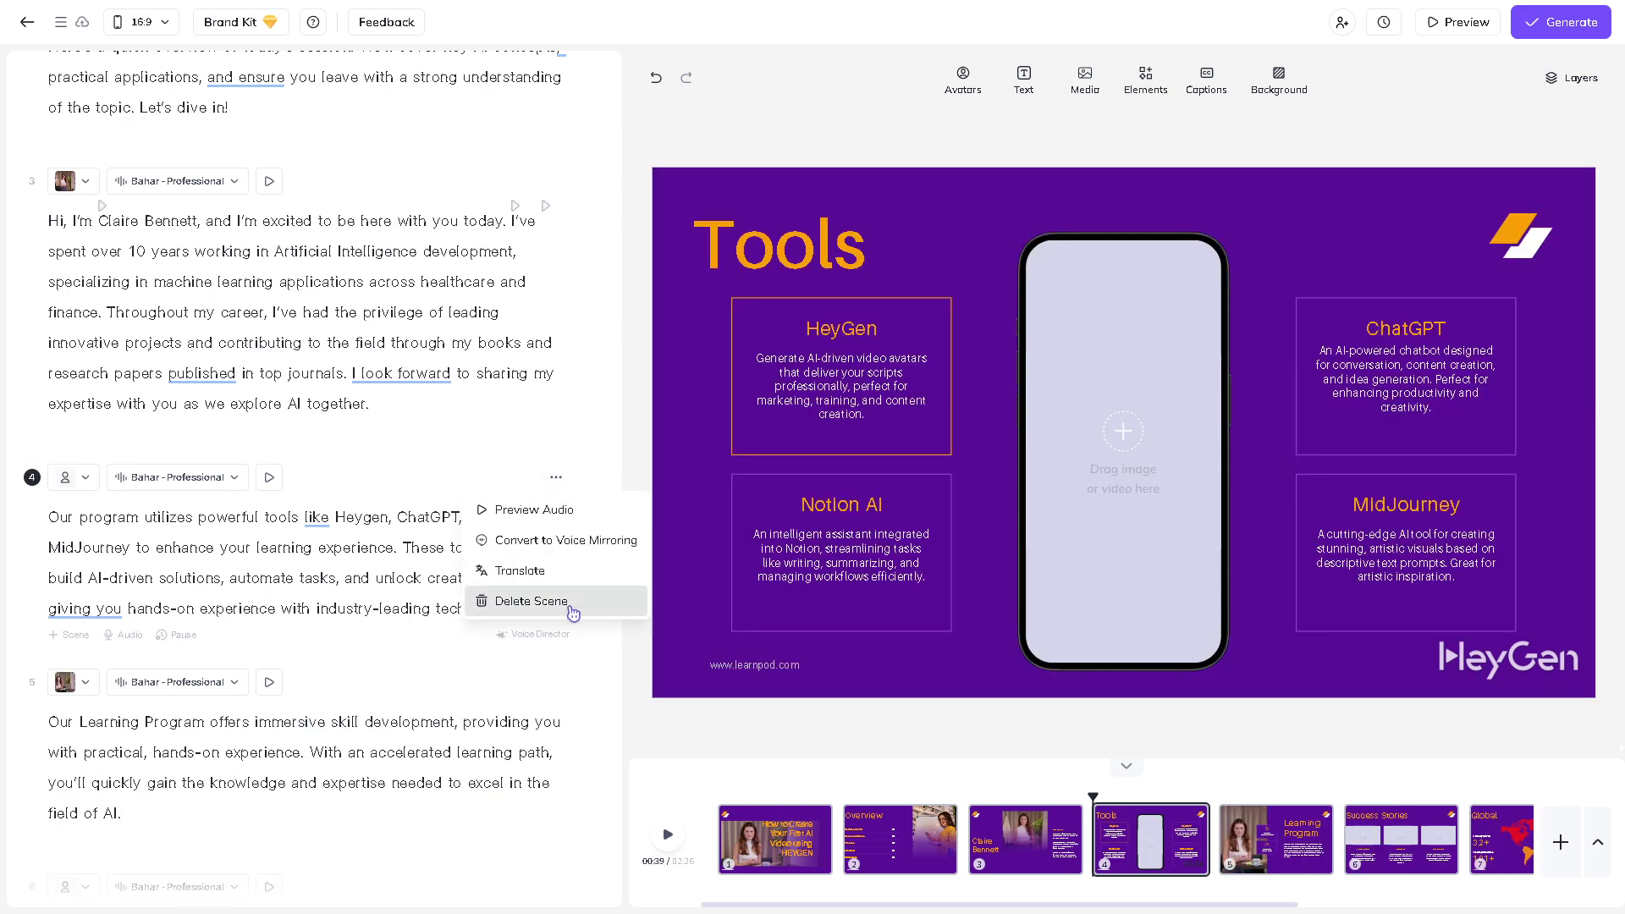
left_click(572, 601)
left_click(556, 478)
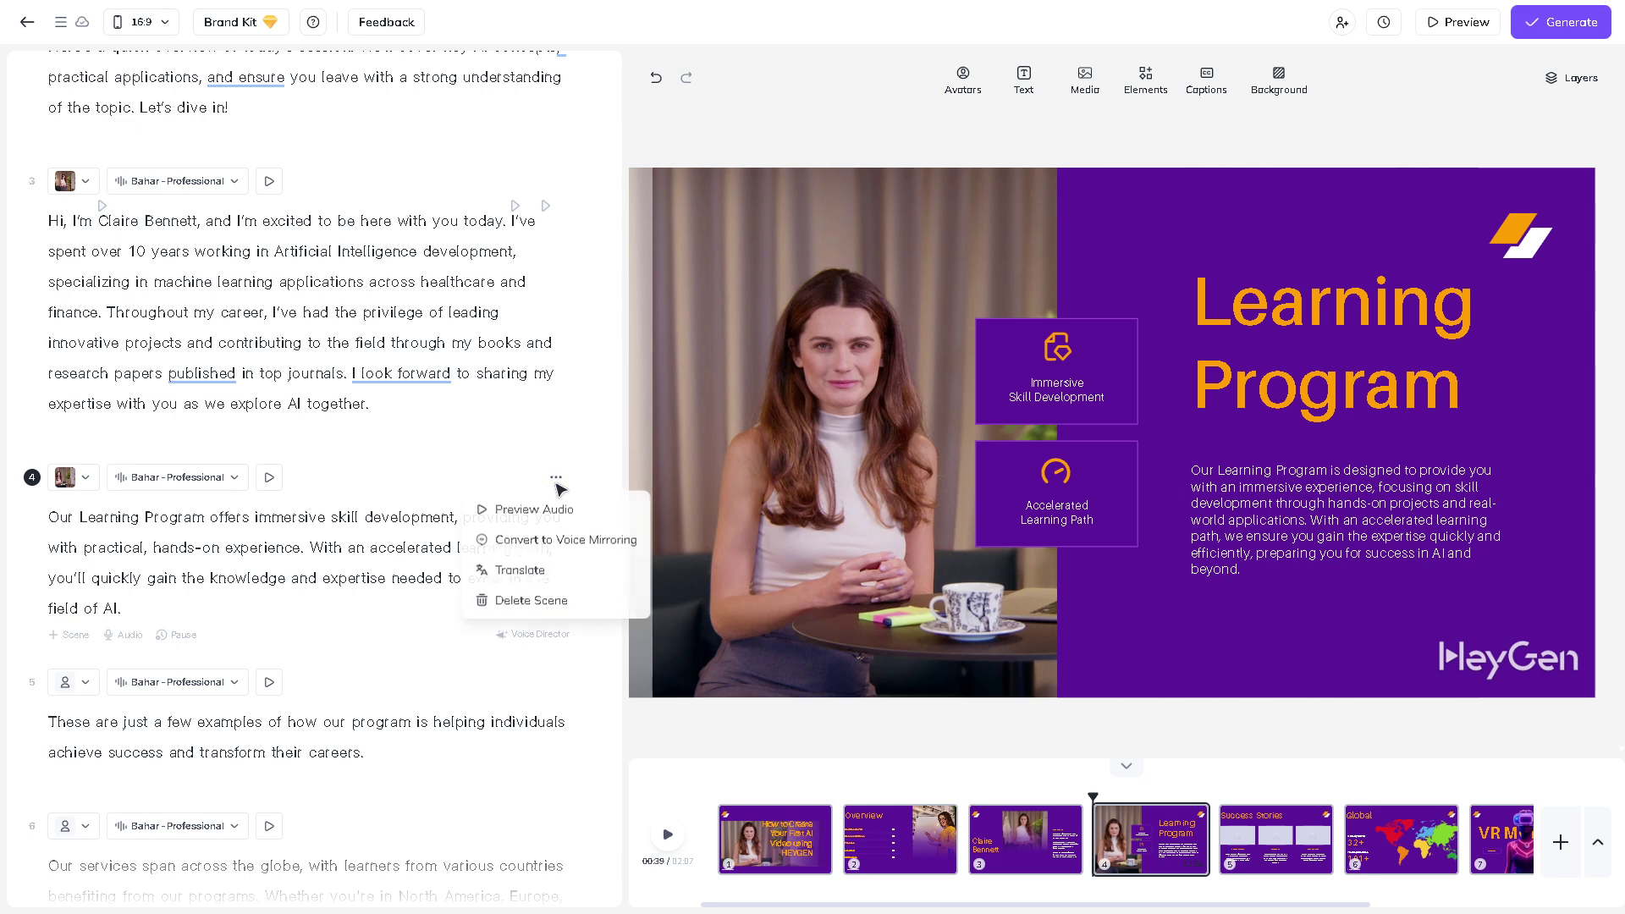
left_click(539, 602)
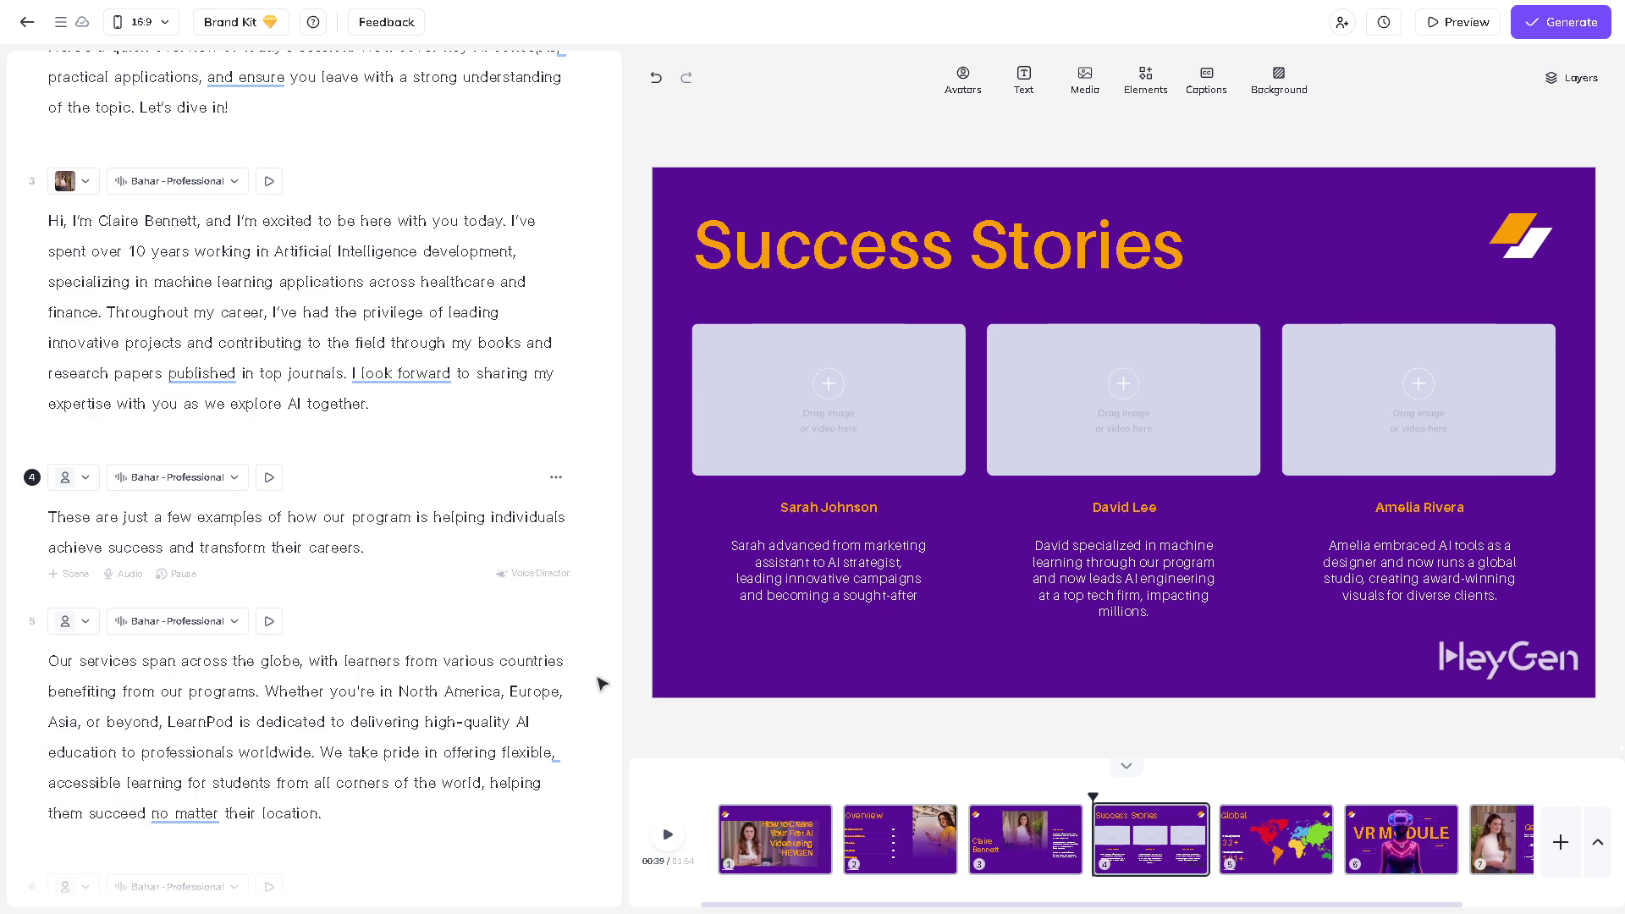
left_click(557, 478)
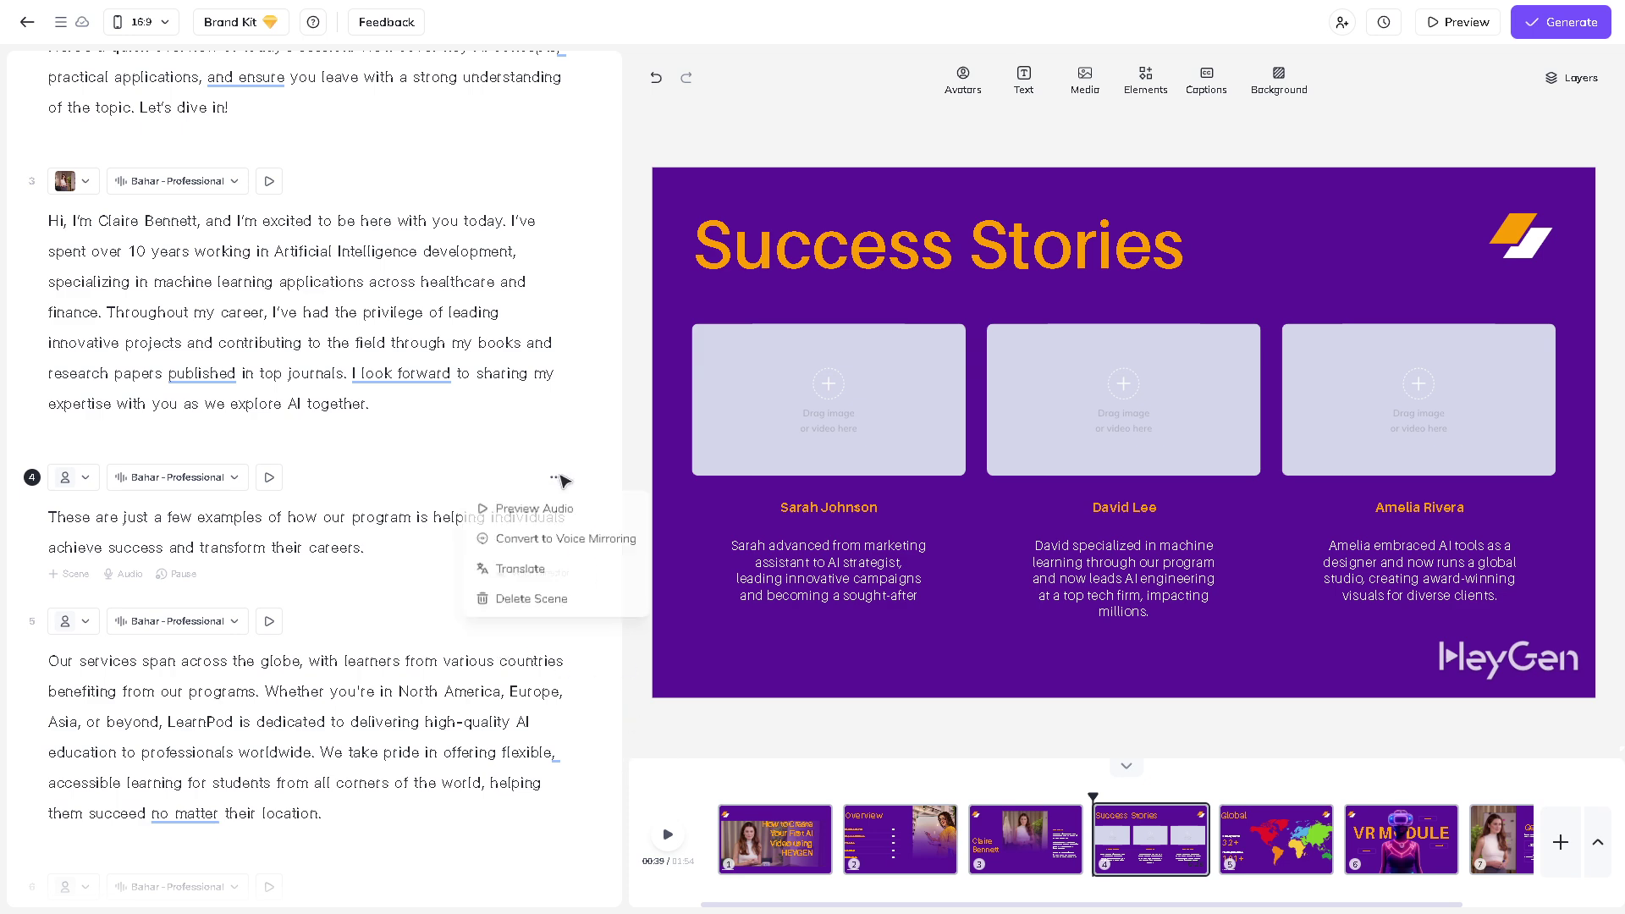
left_click(563, 602)
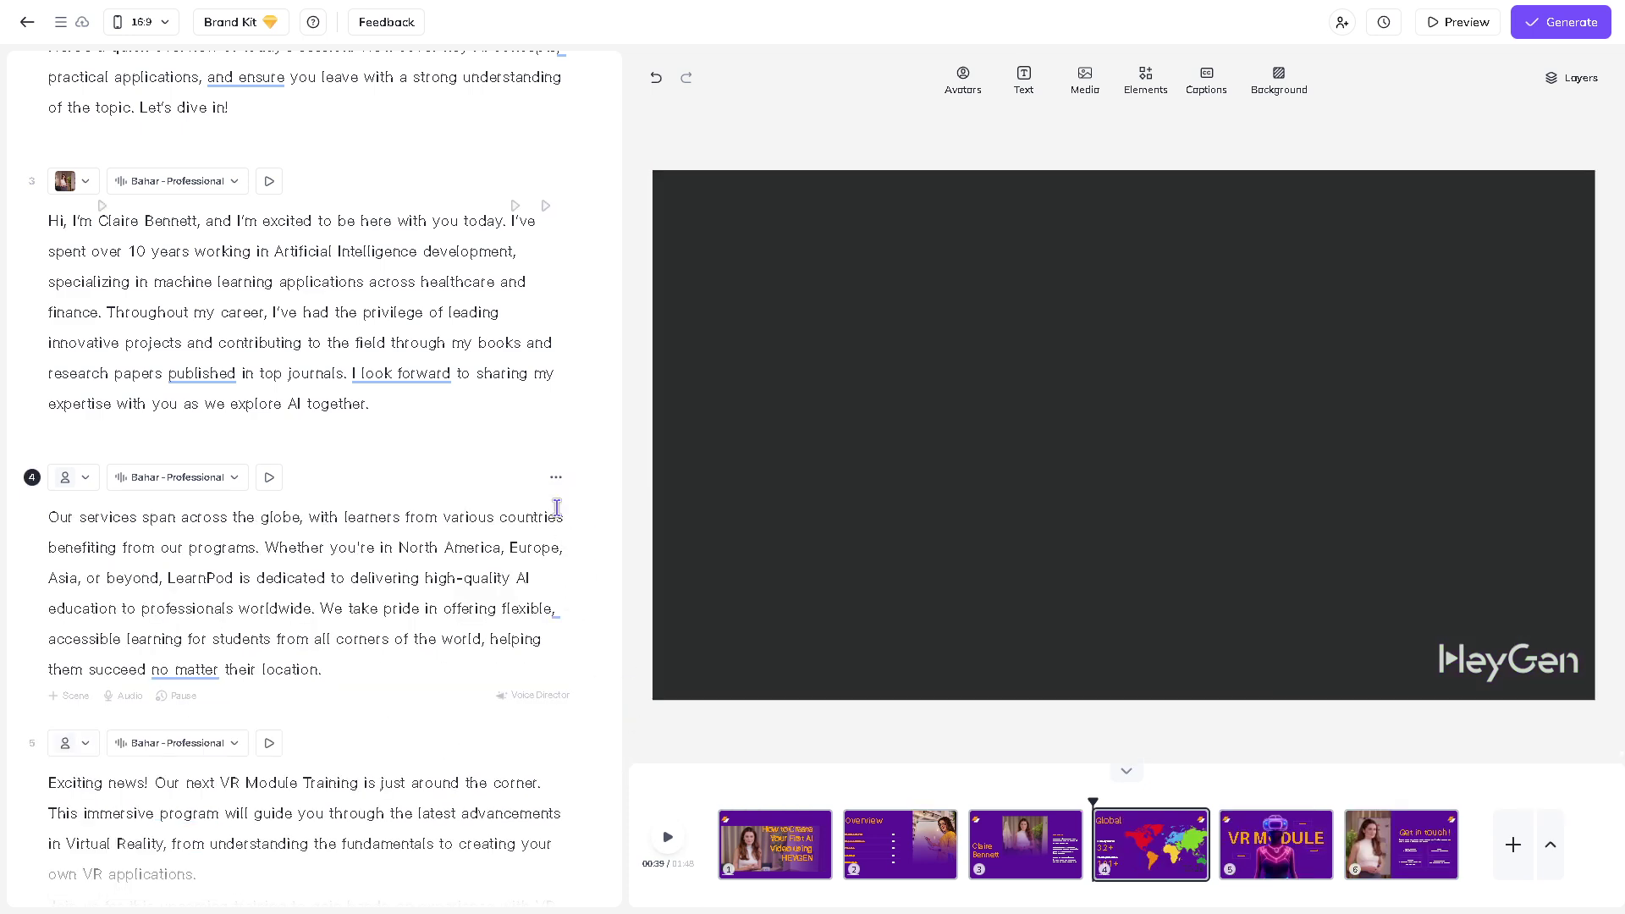
left_click(556, 477)
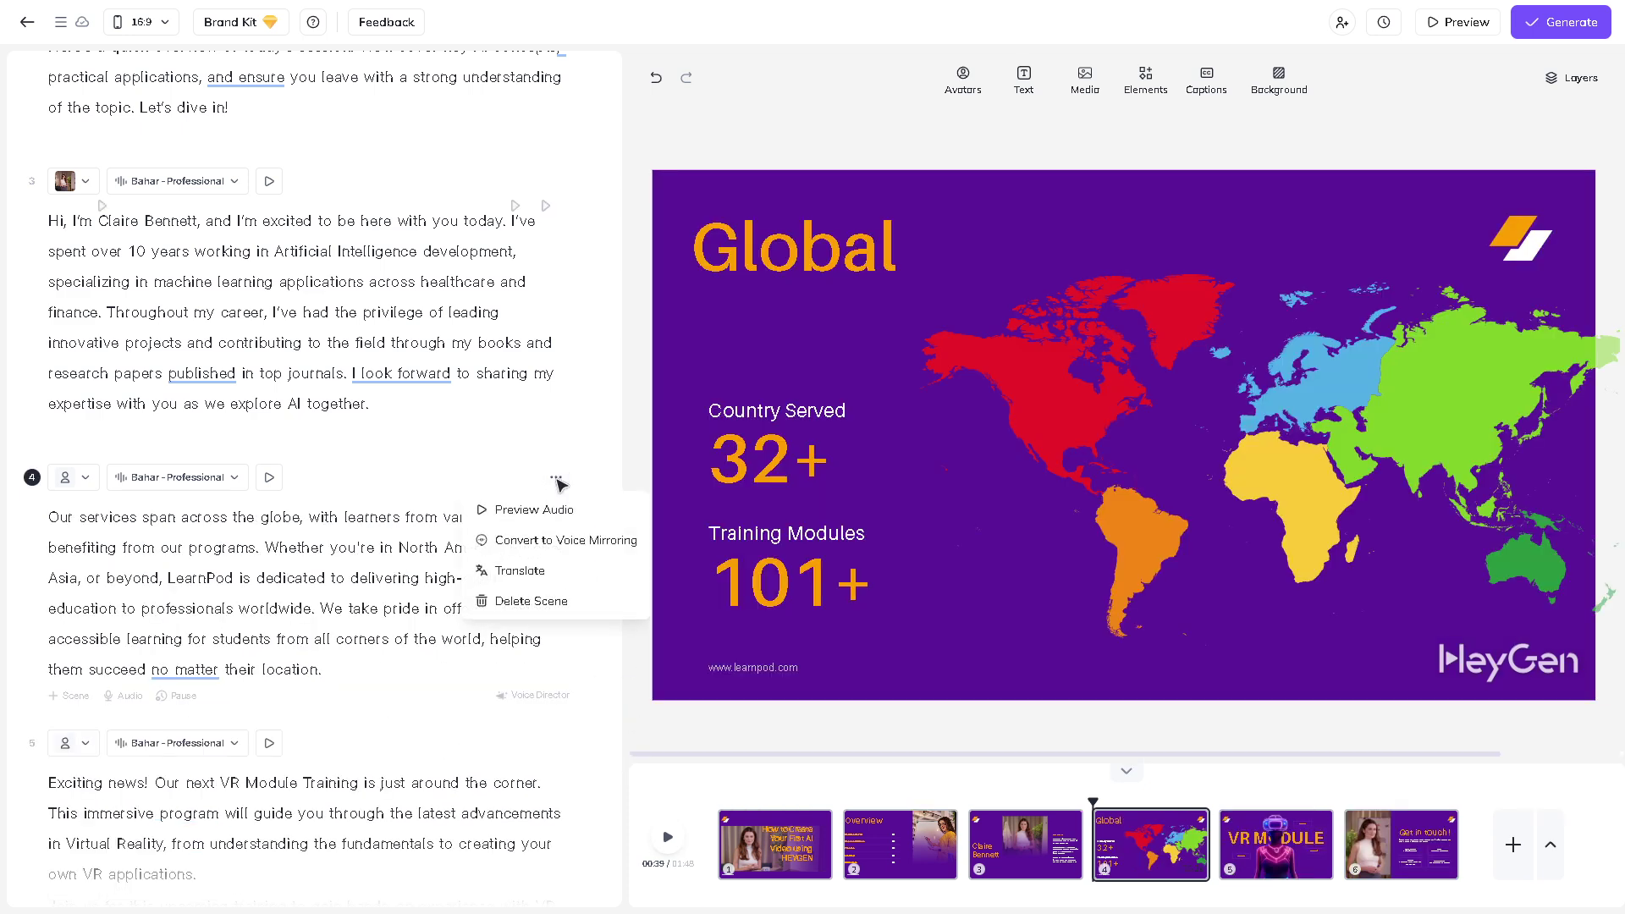
left_click(552, 601)
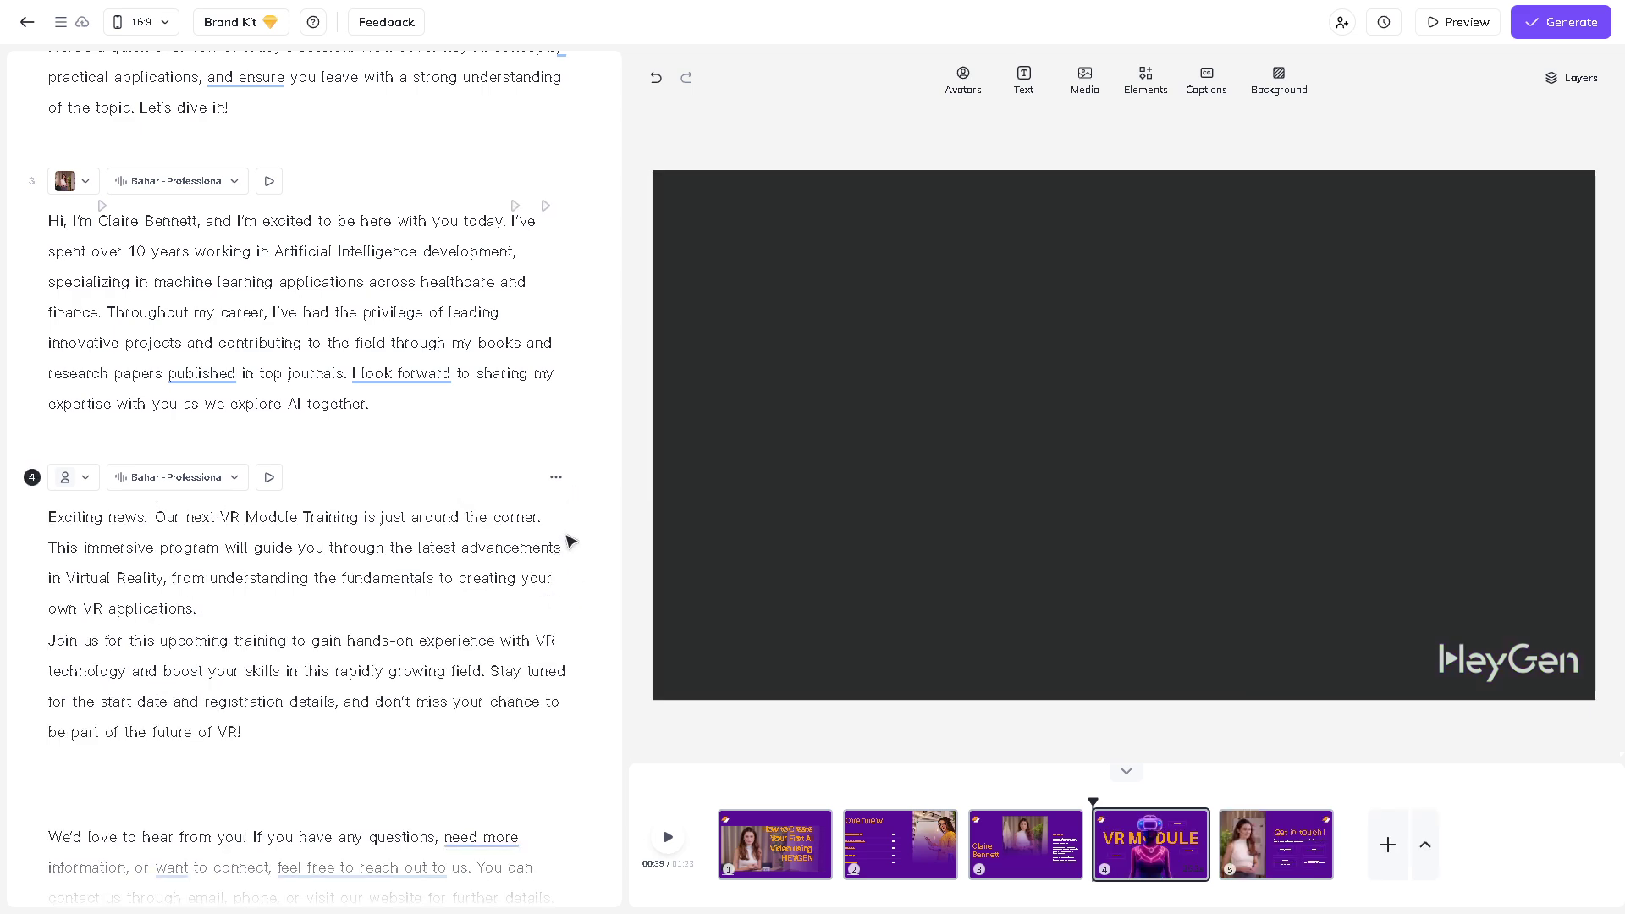
left_click(556, 479)
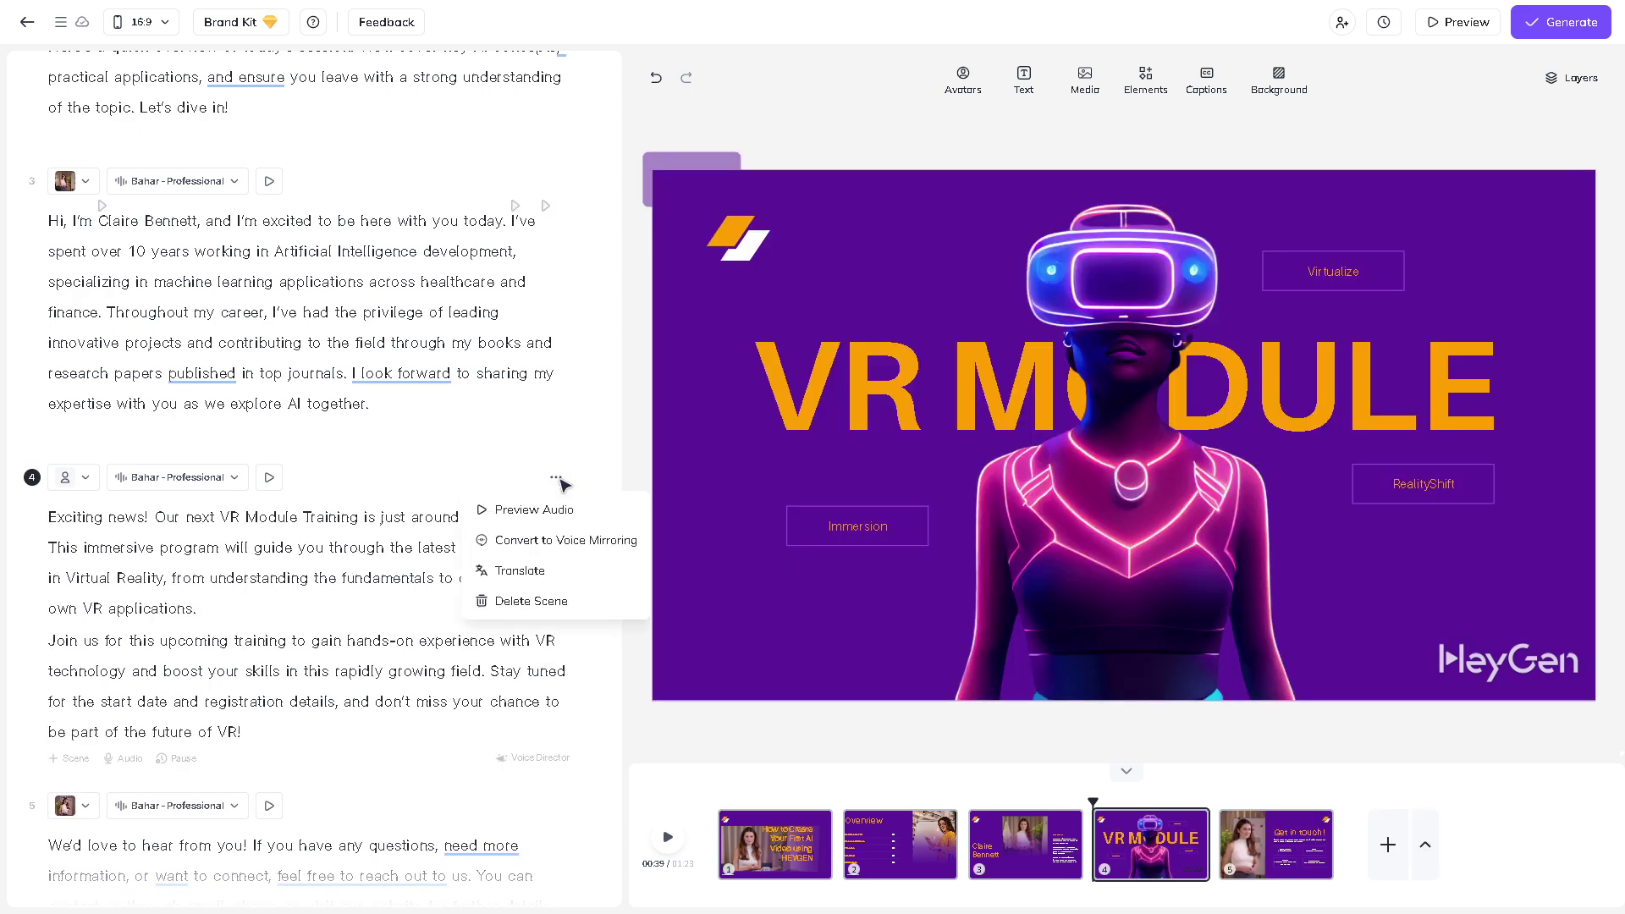
left_click(531, 616)
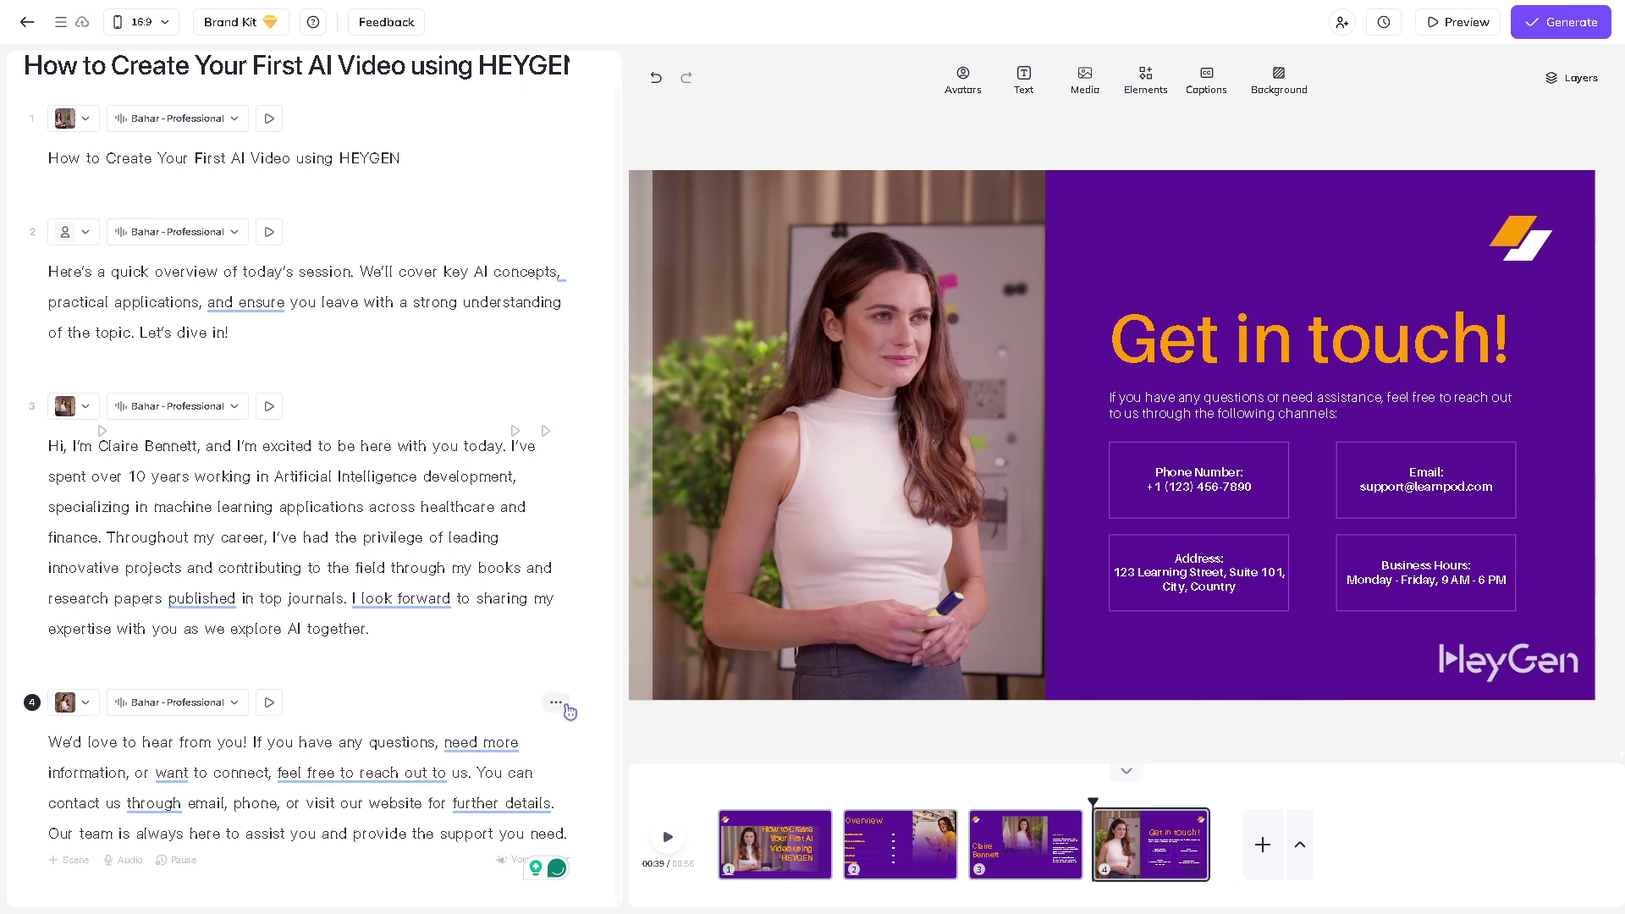
left_click(555, 702)
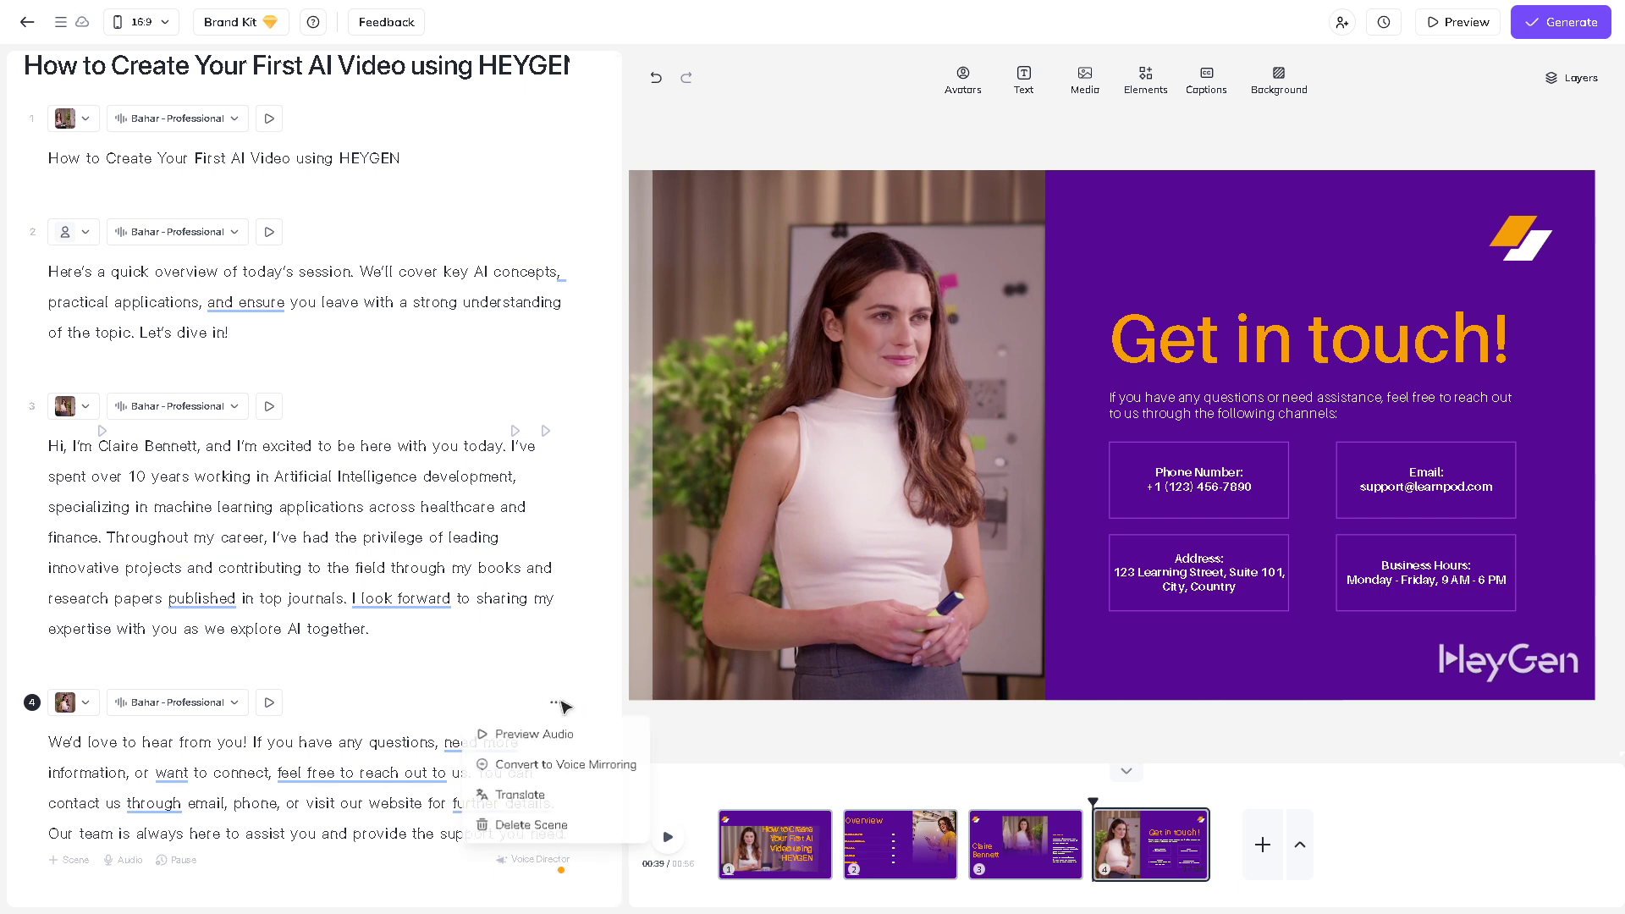
left_click(516, 825)
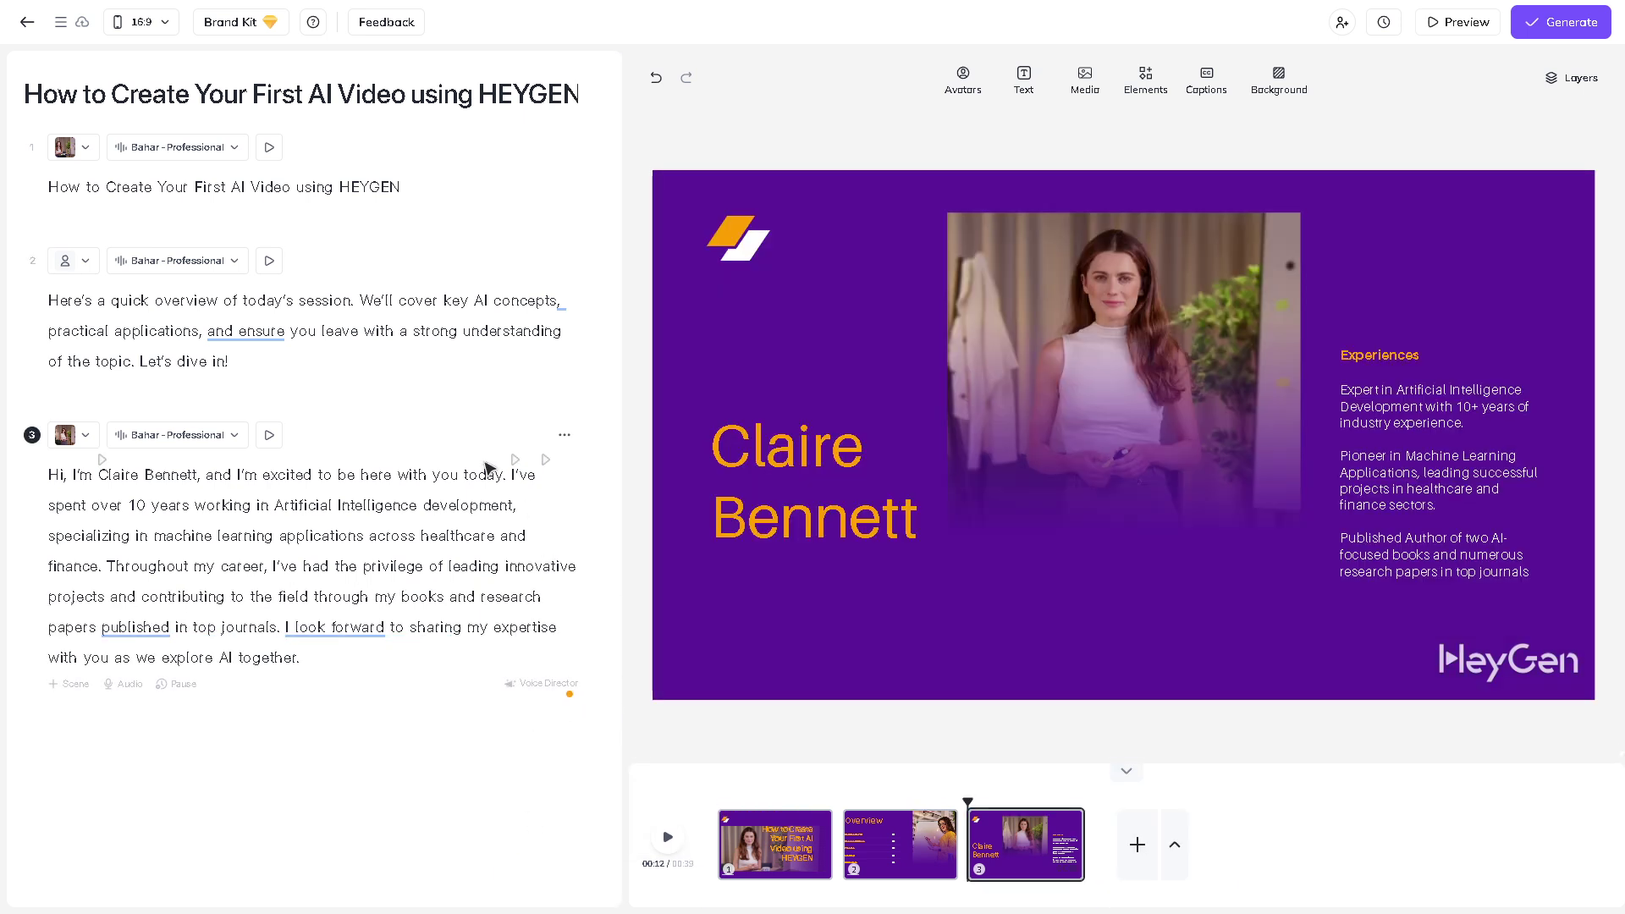
Replace scene 3's presenter-name heading with 'How to Hippo', correcting the mistyped letters.
left_click(796, 441)
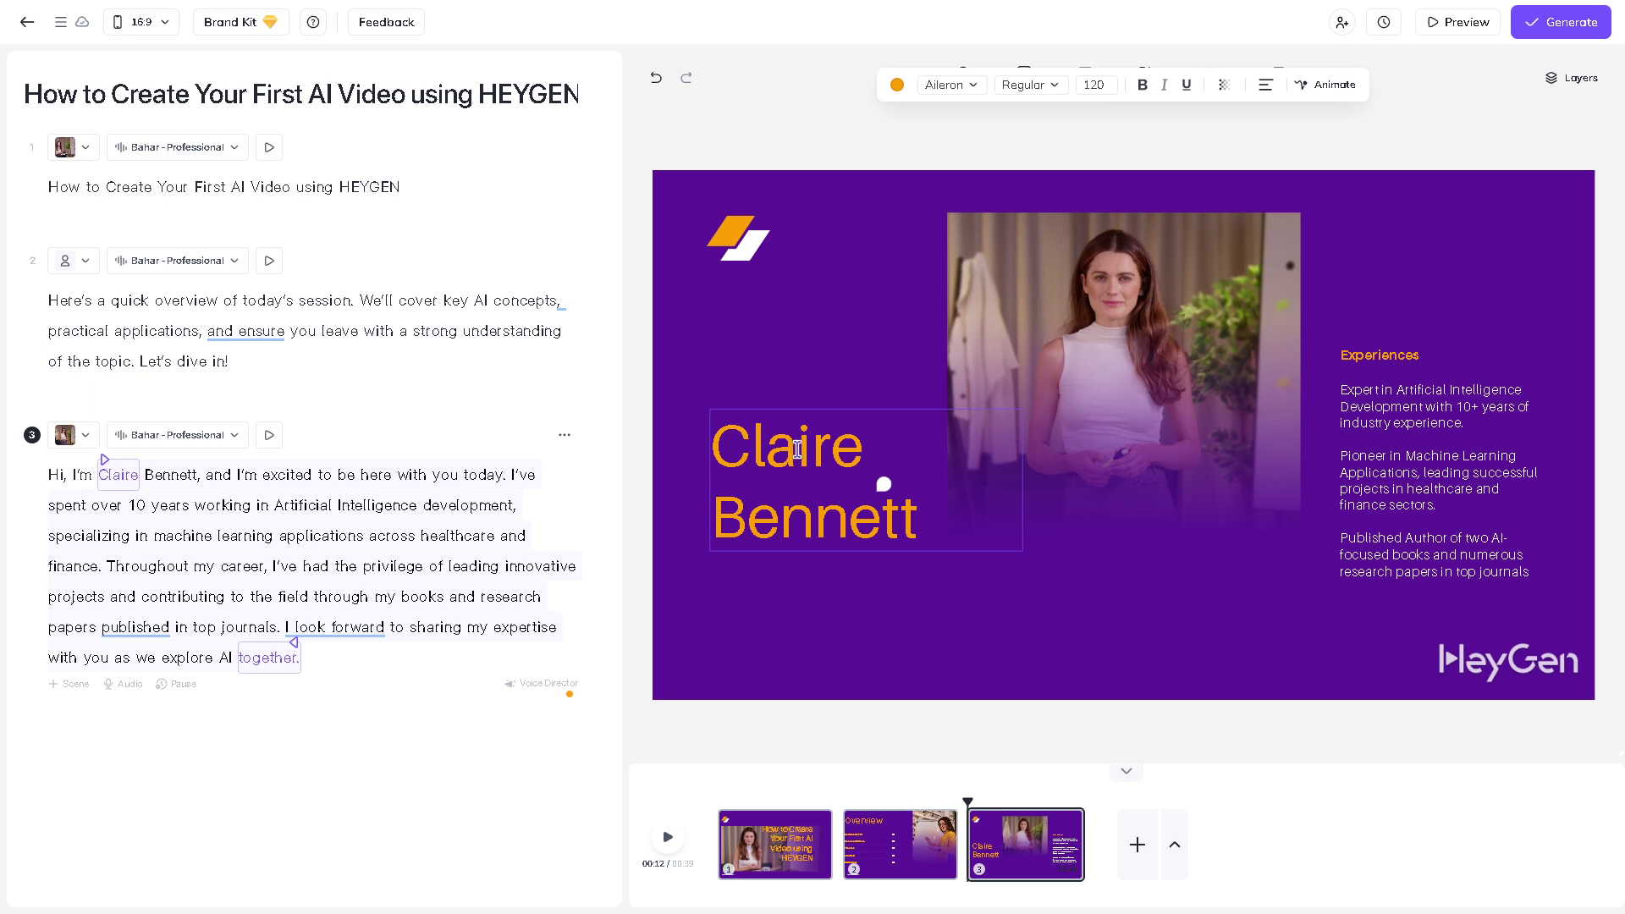
double_click(806, 453)
key("ctrl+a")
type("How t")
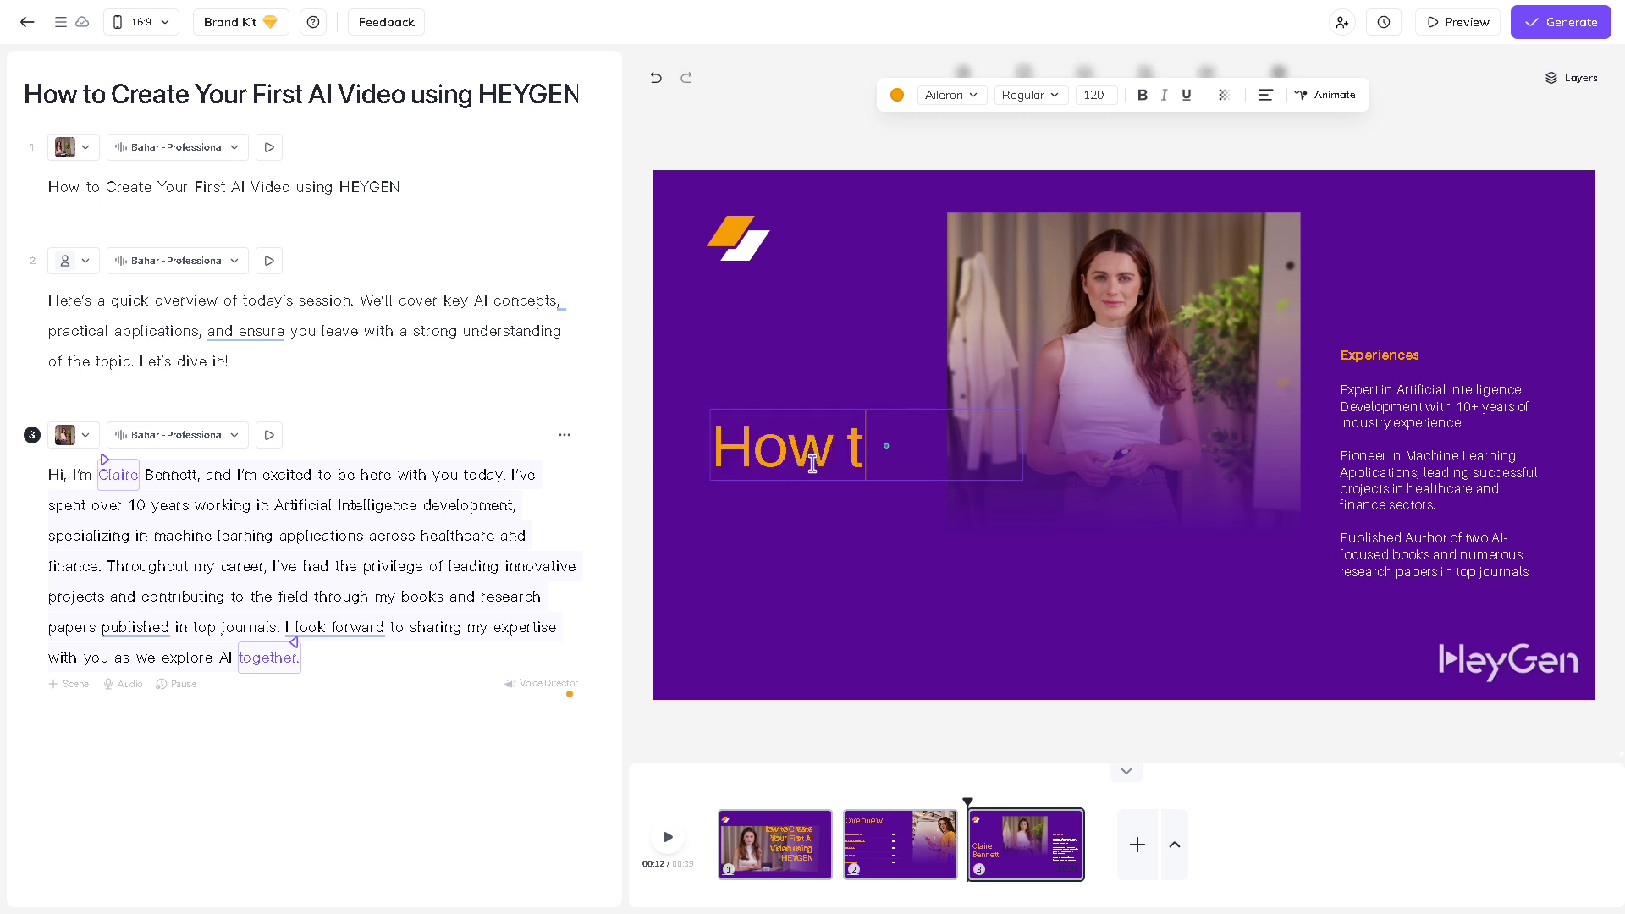
type("o")
type(" Hoi")
key("BackSpace")
key("BackSpace")
type("ippo")
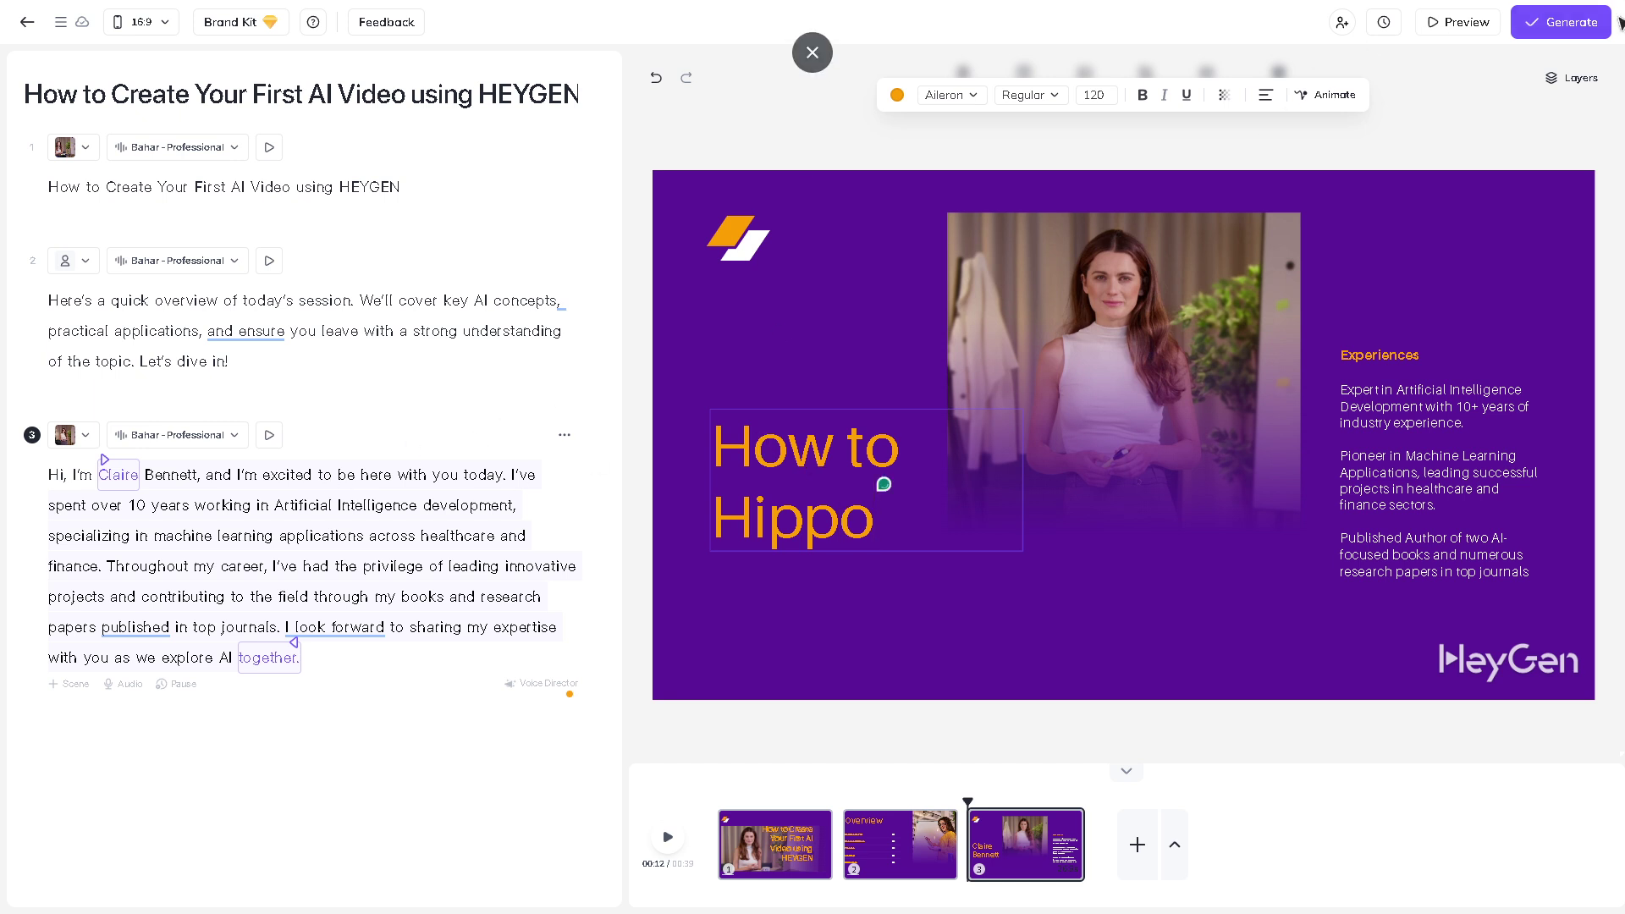
left_click(1574, 23)
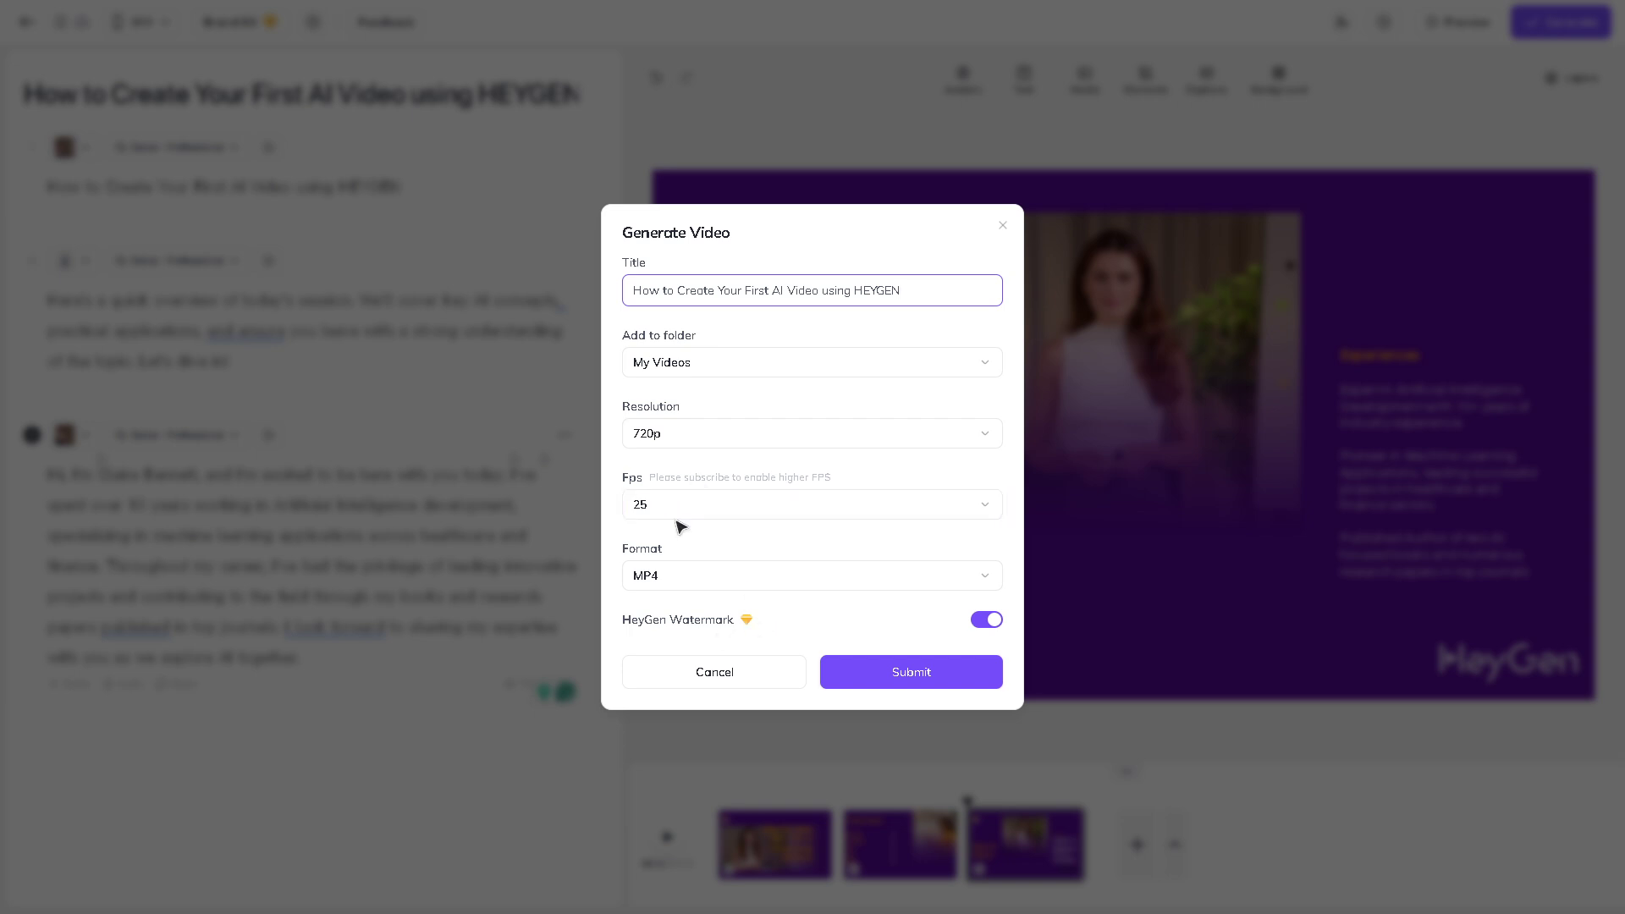
left_click(698, 506)
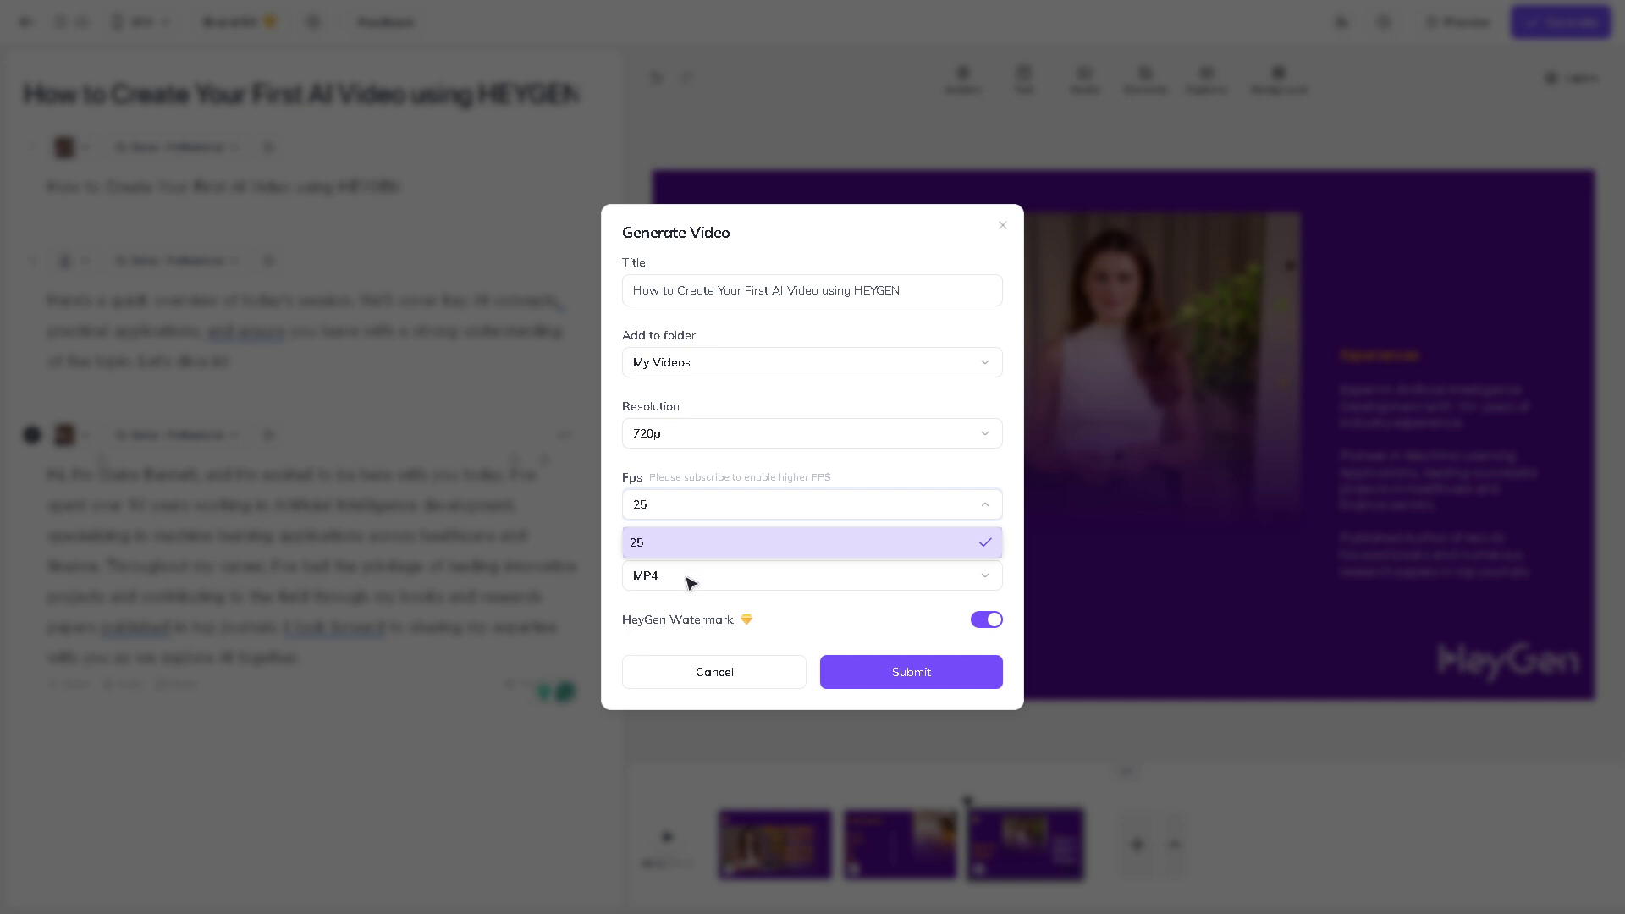
left_click(690, 582)
left_click(701, 506)
left_click(729, 442)
left_click(762, 444)
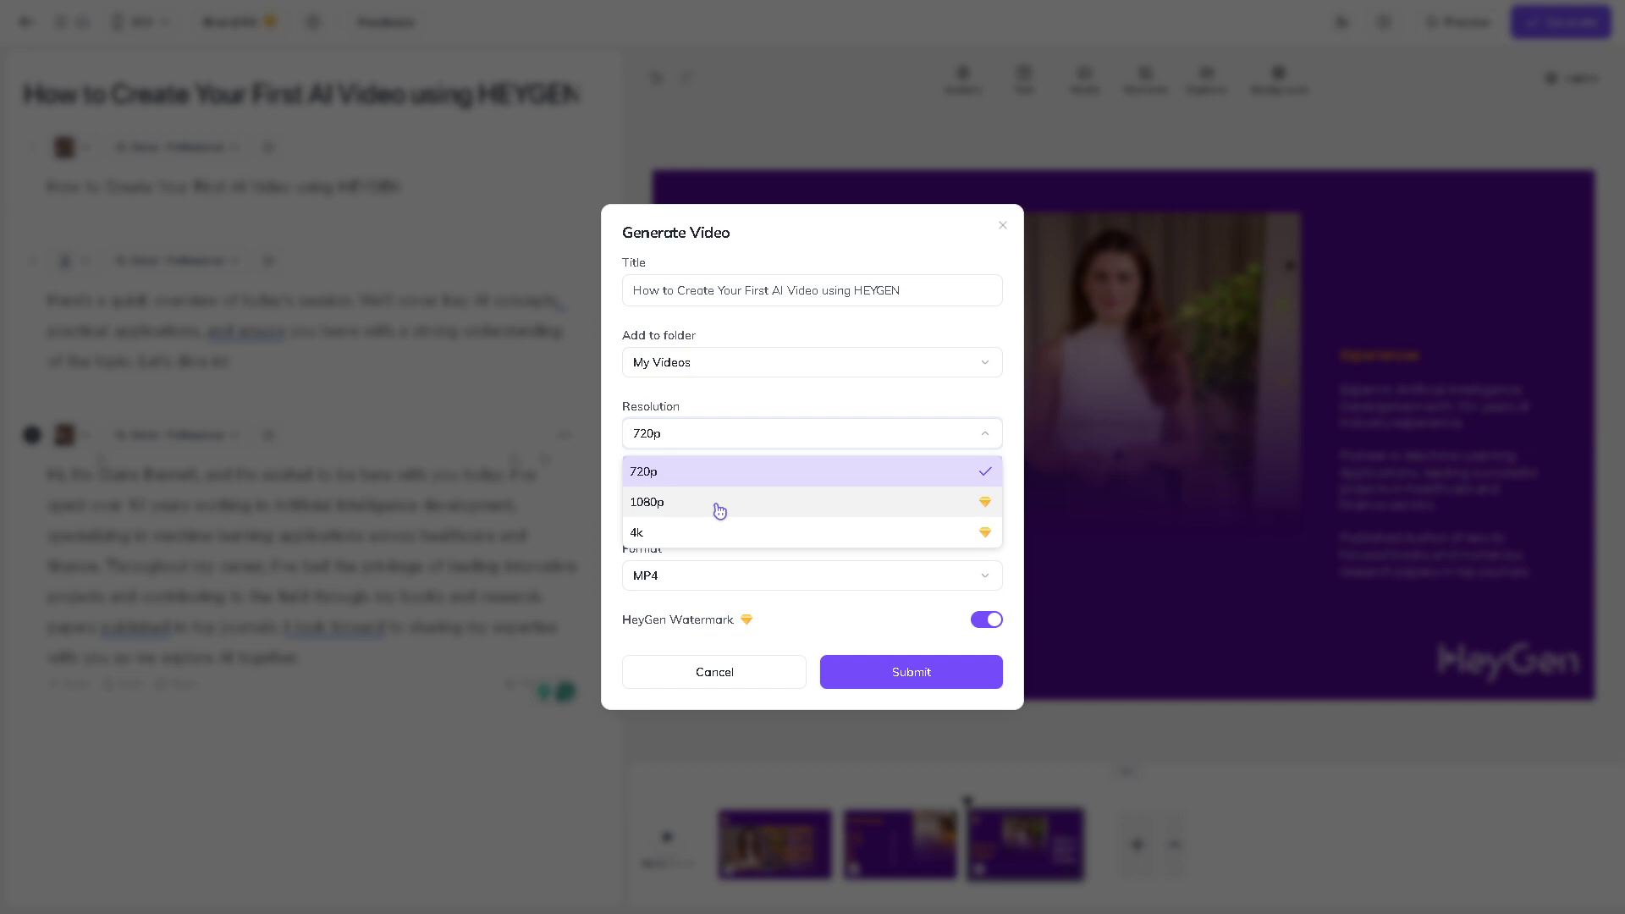
left_click(670, 542)
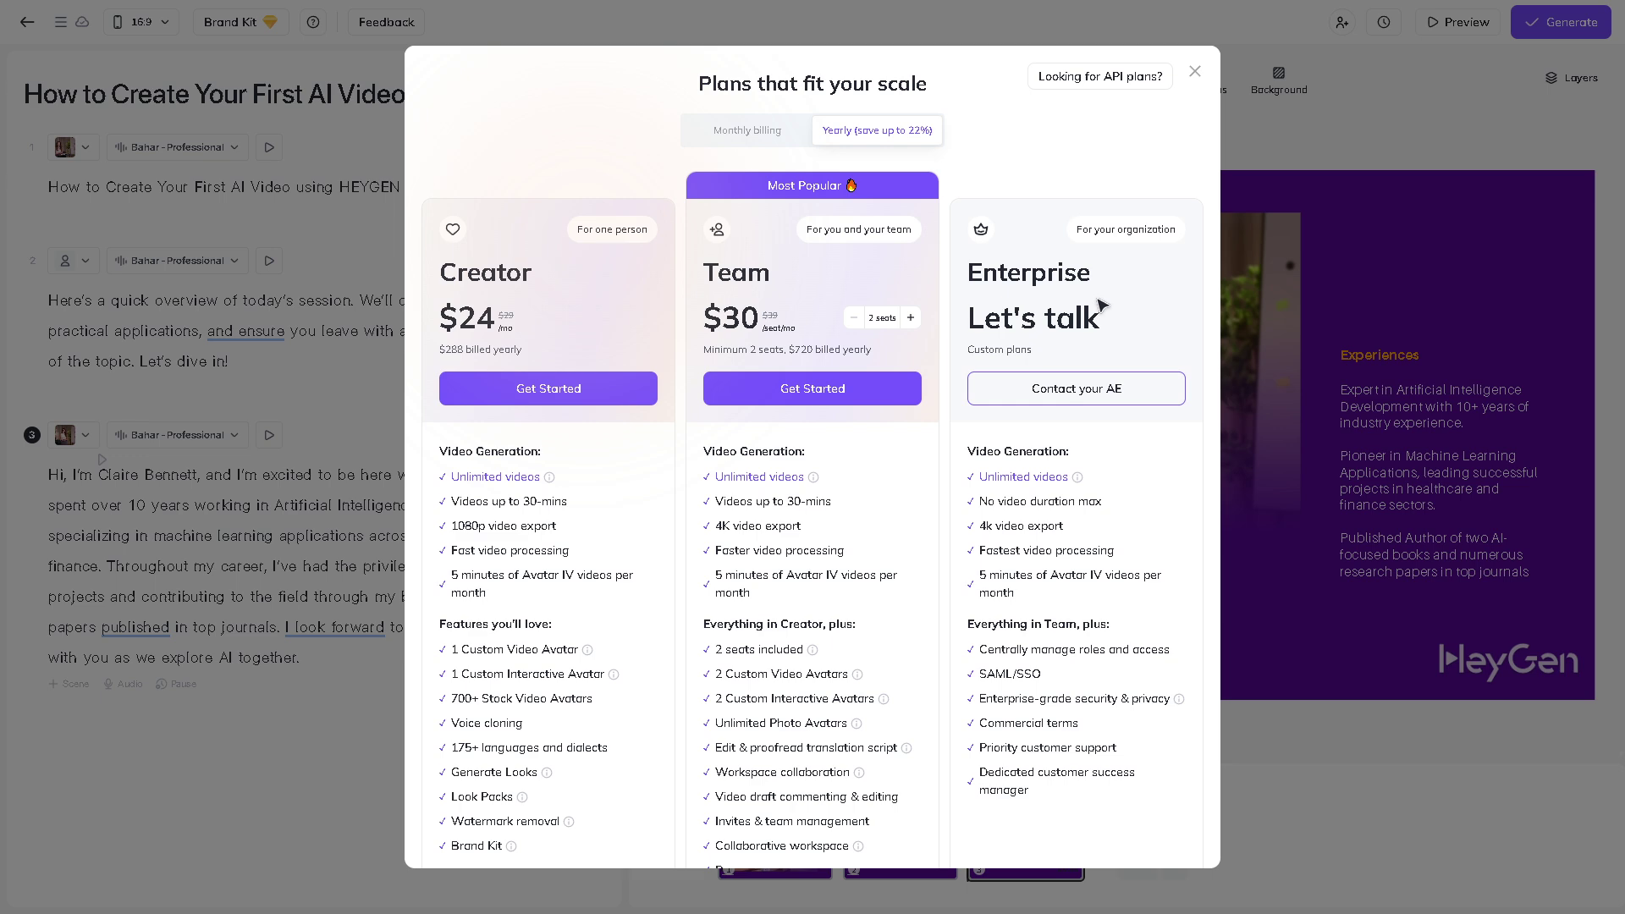
Dismiss the upgrade offer and reopen the generation settings at 720p, 25 fps, MP4.
left_click(1194, 71)
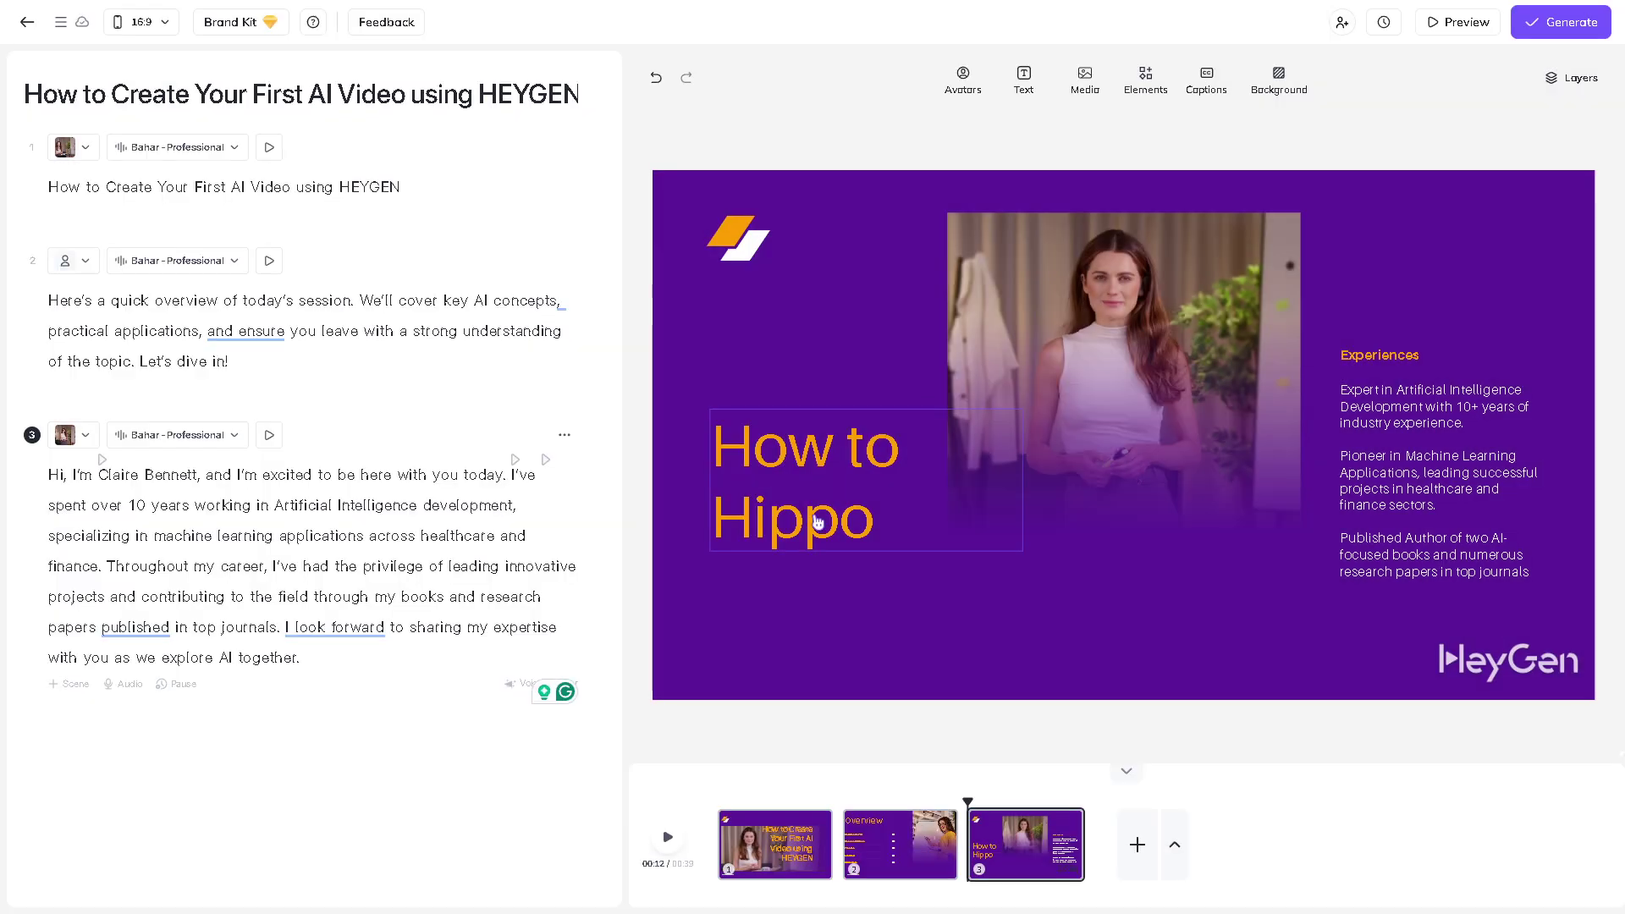
left_click(1542, 17)
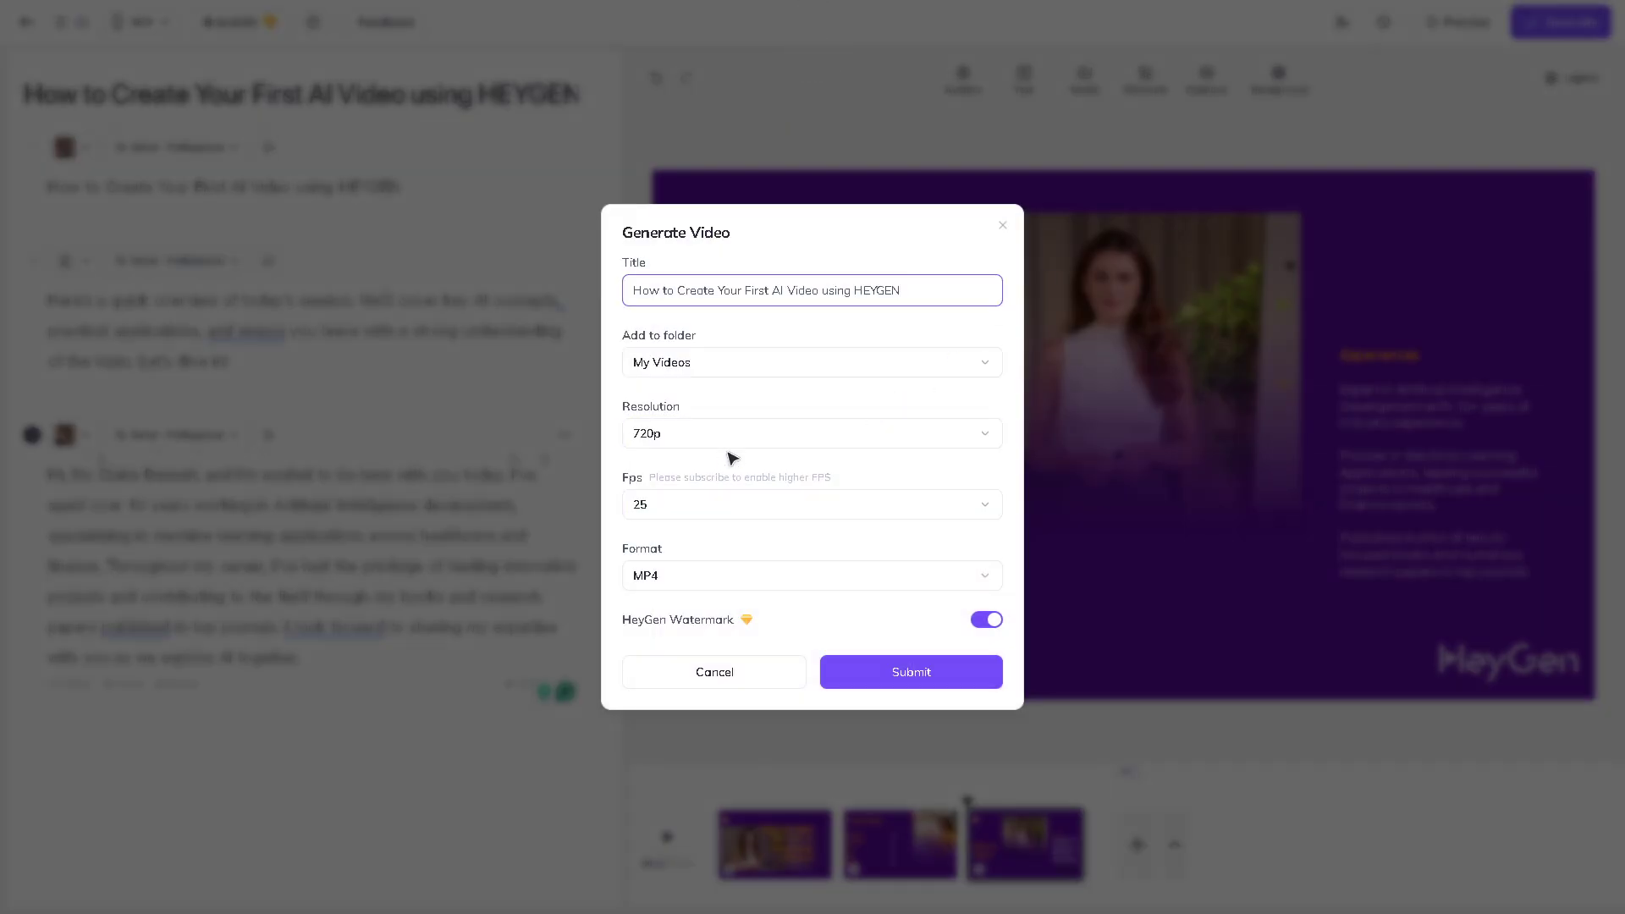